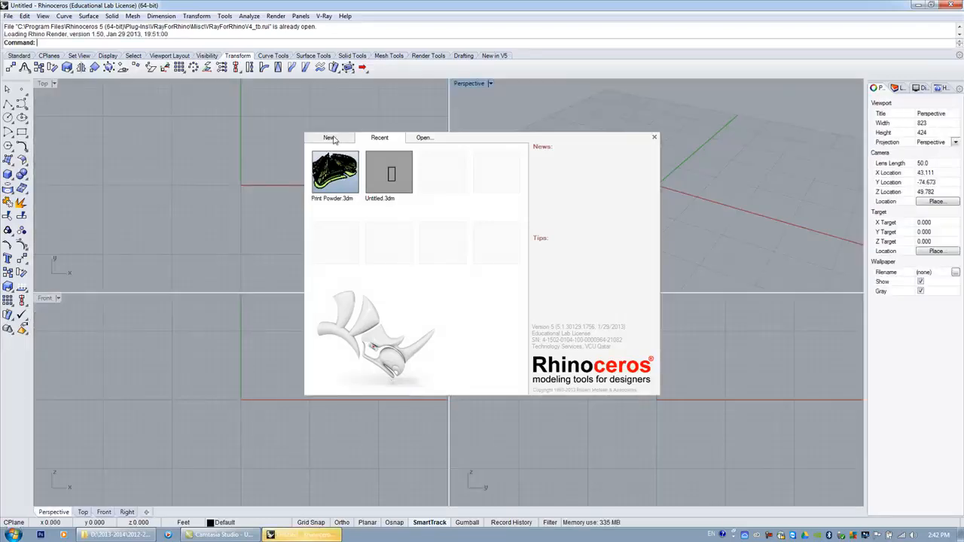
Start a new model from the Large Objects - Millimeters template.
{"action": "left_click", "coordinate": [332, 139]}
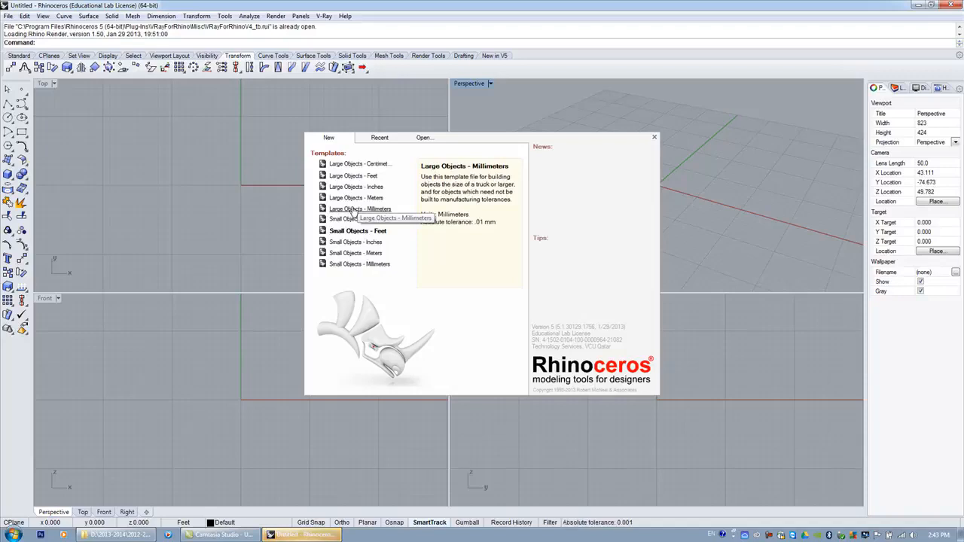
{"action": "left_click", "coordinate": [352, 209]}
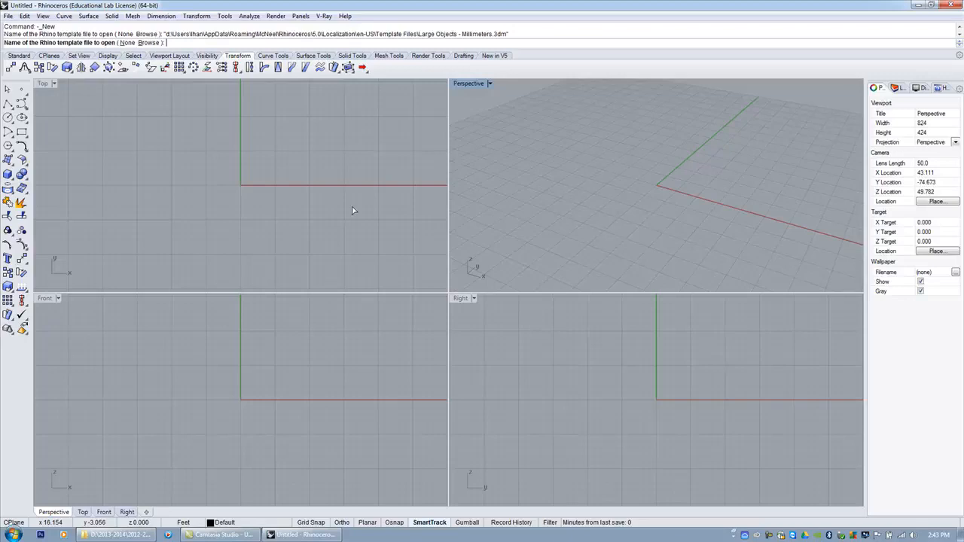
Open the Rhino options and check the document's model units and tolerances.
{"action": "left_click", "coordinate": [224, 17]}
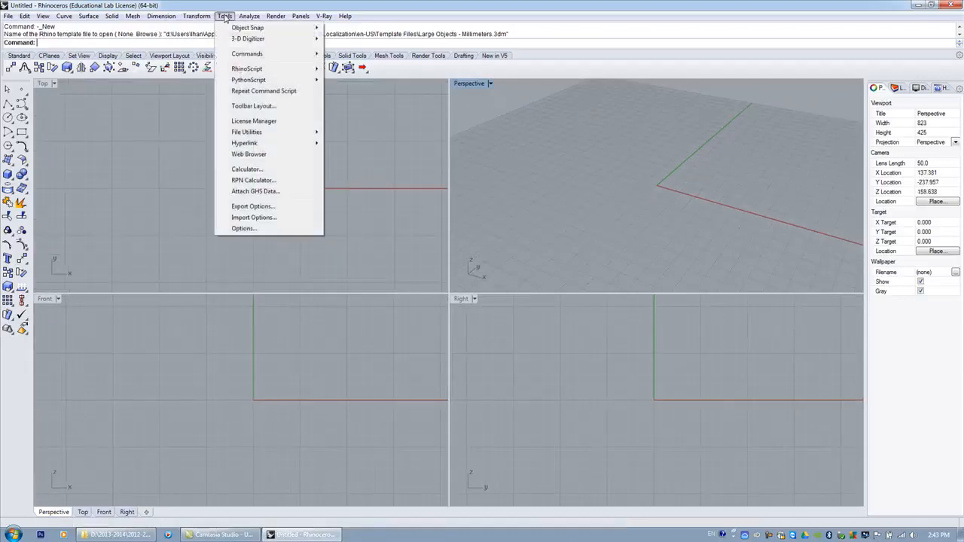
{"action": "left_click", "coordinate": [242, 228]}
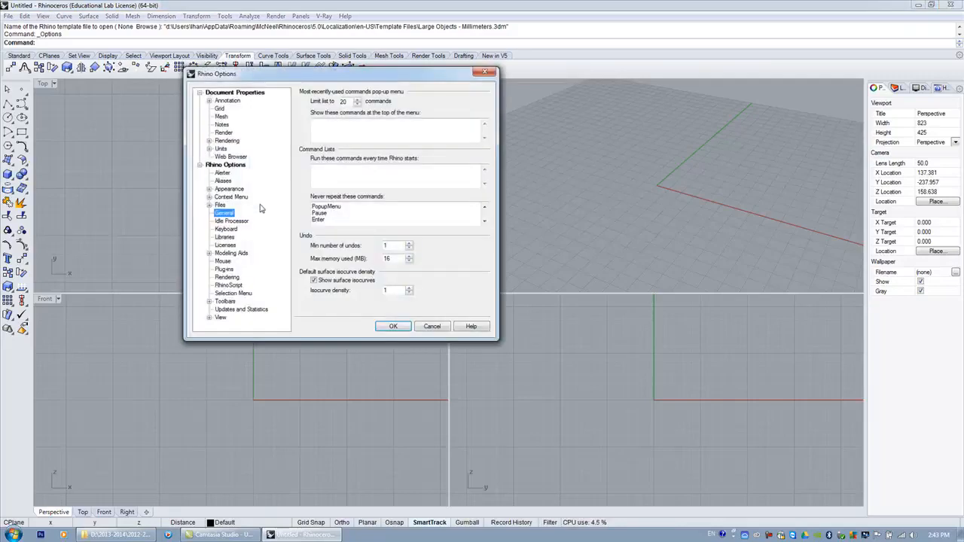
{"action": "left_click", "coordinate": [220, 149]}
{"action": "left_click", "coordinate": [209, 149]}
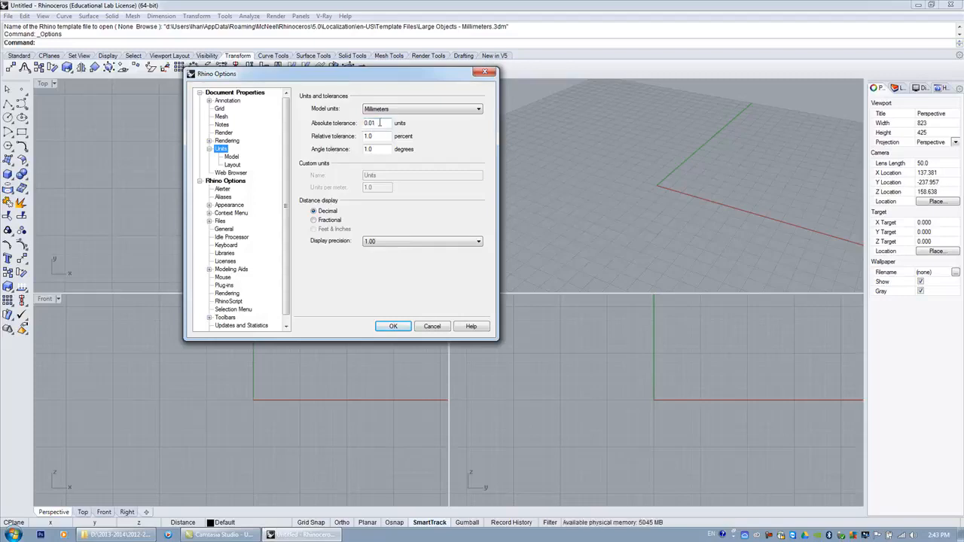
{"action": "left_click", "coordinate": [395, 327]}
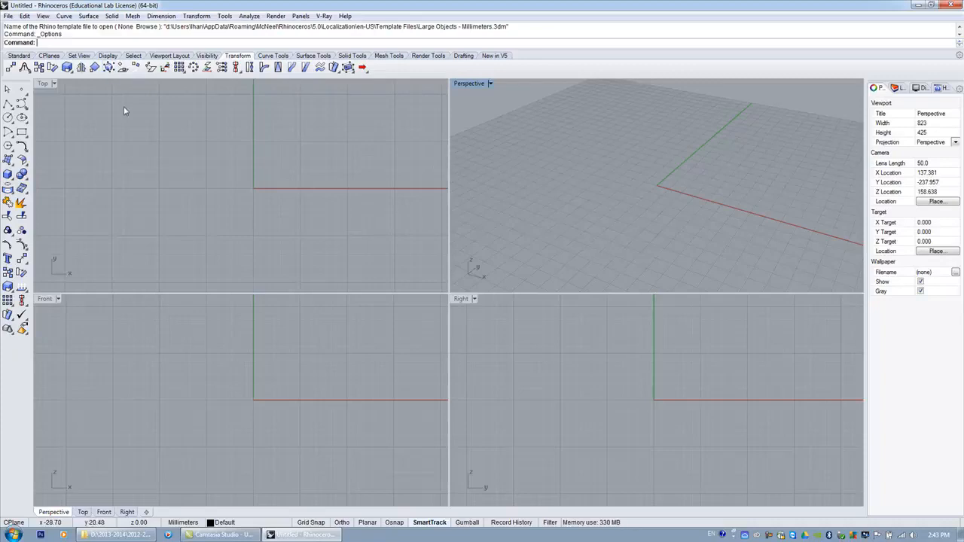
Draw an open five-point polyline zigzagging through the origin in the Top viewport.
{"action": "left_click", "coordinate": [7, 105]}
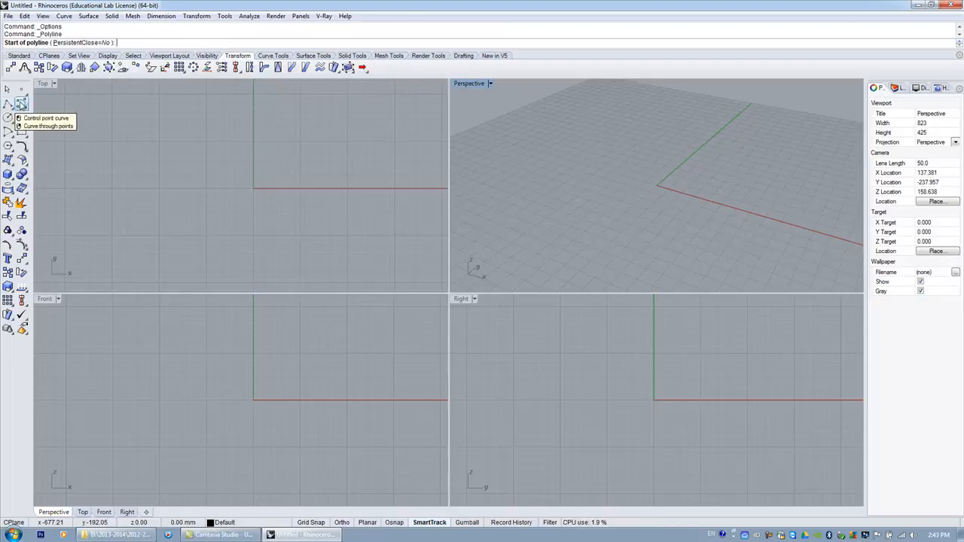
{"action": "left_click", "coordinate": [163, 180]}
{"action": "left_click", "coordinate": [190, 125]}
{"action": "left_click", "coordinate": [254, 186]}
{"action": "left_click", "coordinate": [203, 219]}
{"action": "left_click", "coordinate": [303, 231]}
{"action": "key", "text": "Return"}
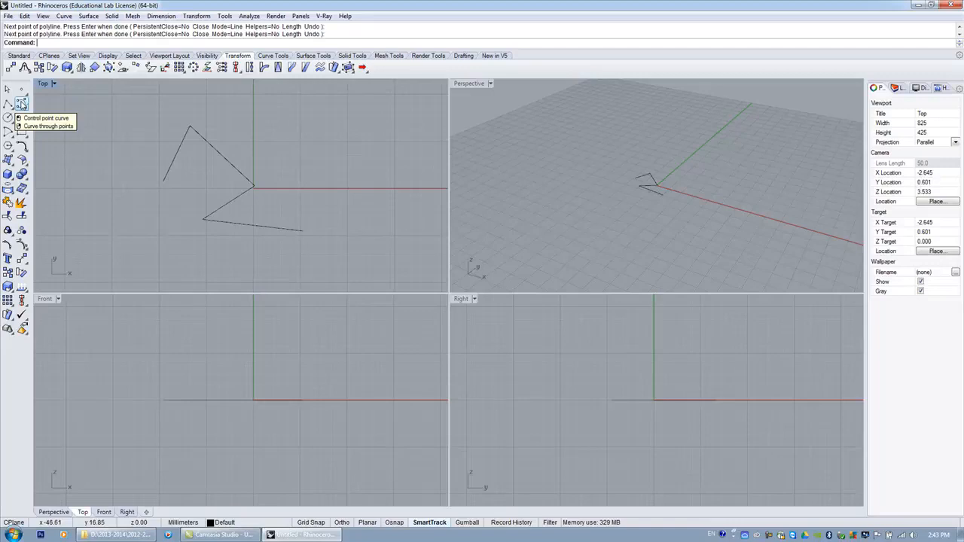
Draw a freeform control-point curve through eight points in the Top viewport.
{"action": "left_click", "coordinate": [21, 104]}
{"action": "scroll", "coordinate": [146, 176], "scroll_direction": "down", "scroll_amount": 5}
{"action": "left_click", "coordinate": [197, 170]}
{"action": "left_click", "coordinate": [195, 132]}
{"action": "left_click", "coordinate": [262, 148]}
{"action": "left_click", "coordinate": [230, 188]}
{"action": "left_click", "coordinate": [277, 200]}
{"action": "left_click", "coordinate": [233, 234]}
{"action": "left_click", "coordinate": [203, 210]}
{"action": "left_click", "coordinate": [178, 232]}
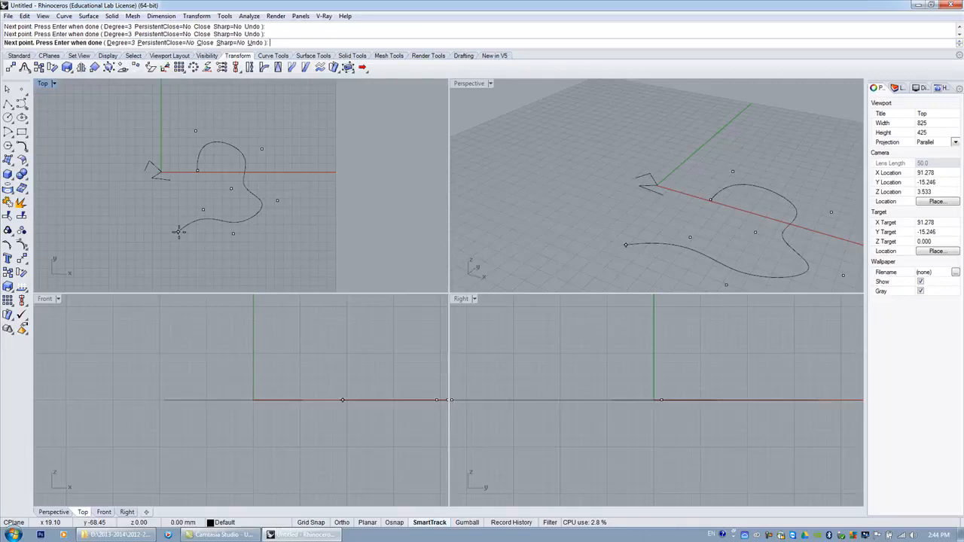
{"action": "key", "text": "Return"}
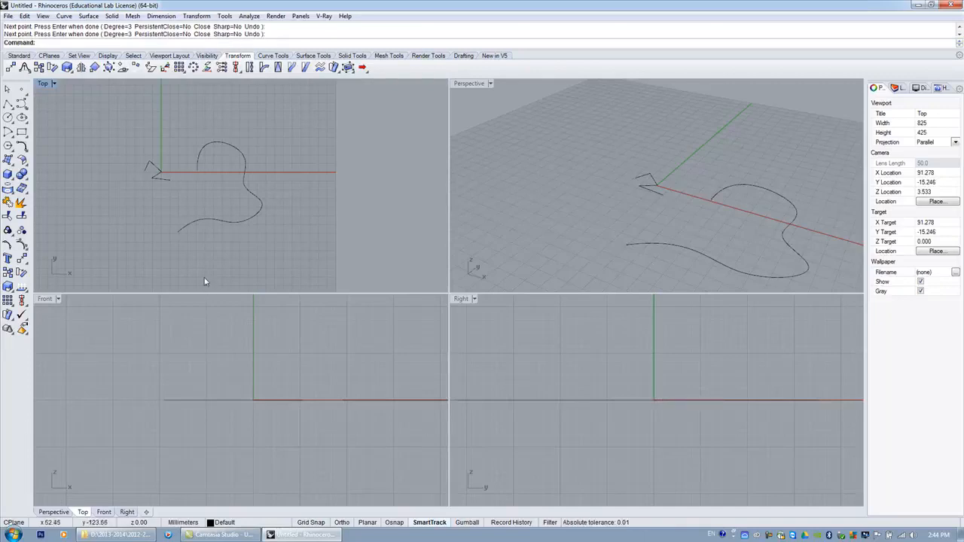
Draw a corner-to-corner rectangle to the right of the freeform curve in the Top viewport.
{"action": "left_click", "coordinate": [22, 132]}
{"action": "left_click", "coordinate": [292, 133]}
{"action": "left_click", "coordinate": [395, 212]}
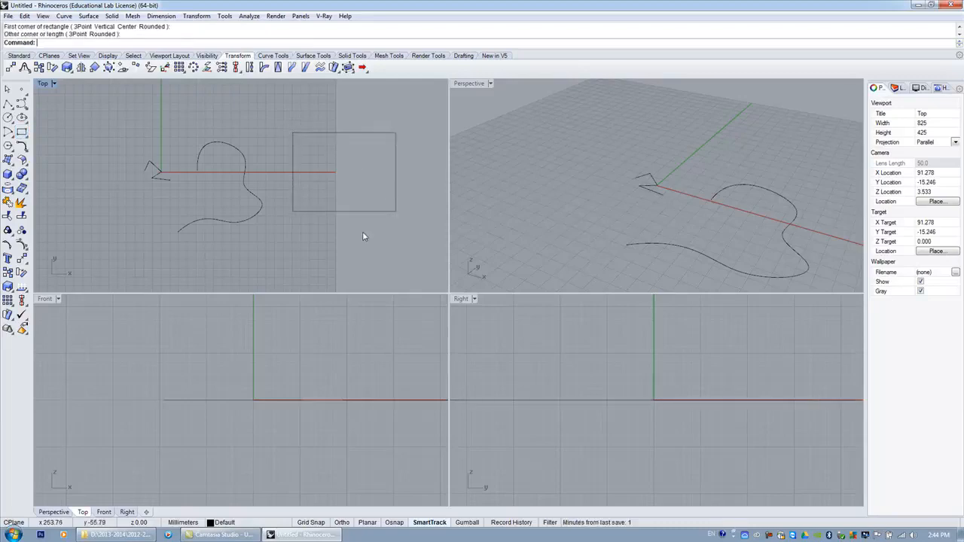
{"action": "left_click", "coordinate": [8, 132]}
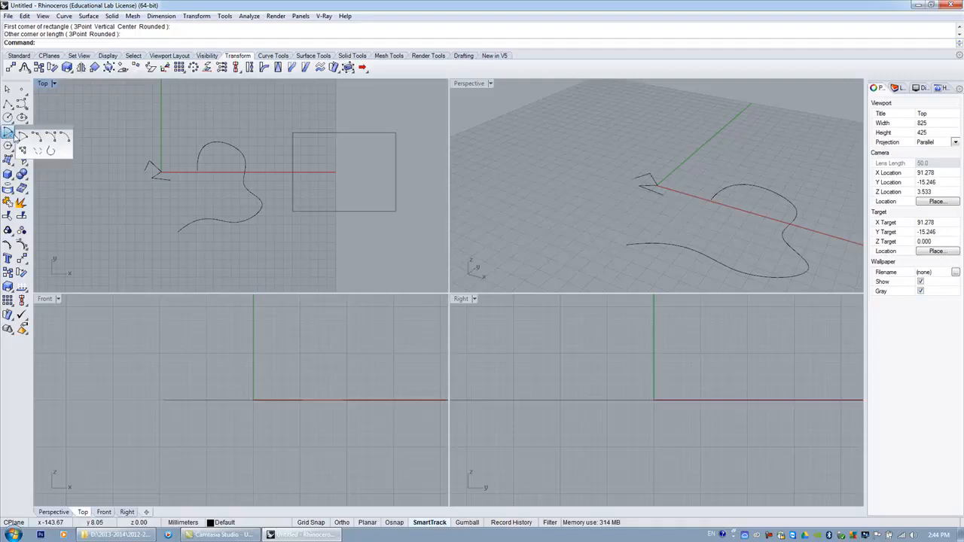
{"action": "left_click", "coordinate": [23, 138]}
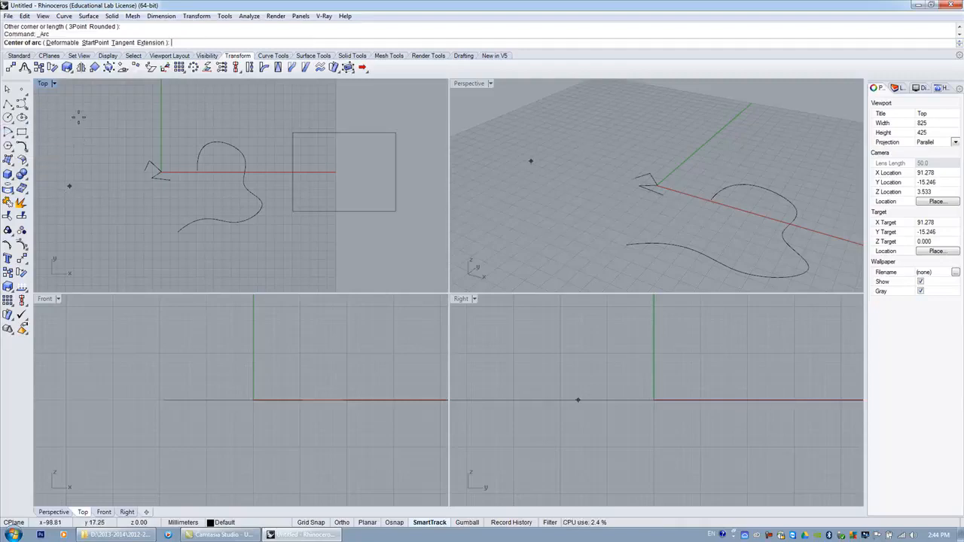
{"action": "left_click", "coordinate": [8, 133]}
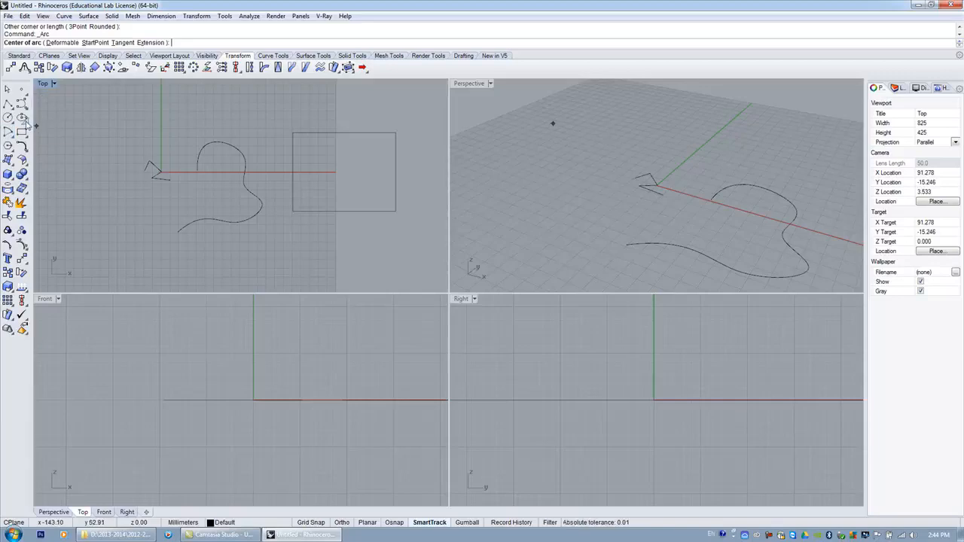
{"action": "left_click", "coordinate": [25, 107]}
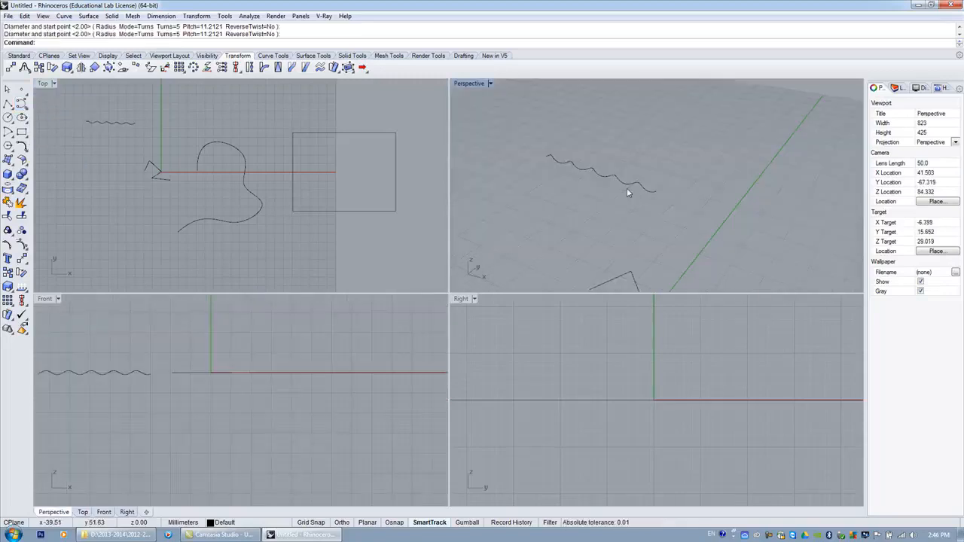
{"action": "key", "text": "Delete"}
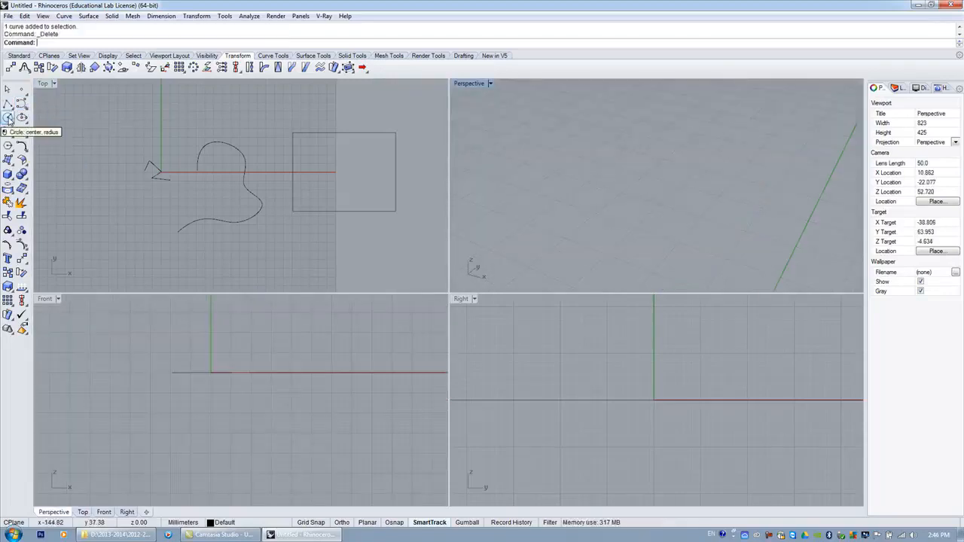
Draw a horizontal helix along an axis in the Perspective viewport with Ortho on and 10 turns.
{"action": "left_click", "coordinate": [21, 104]}
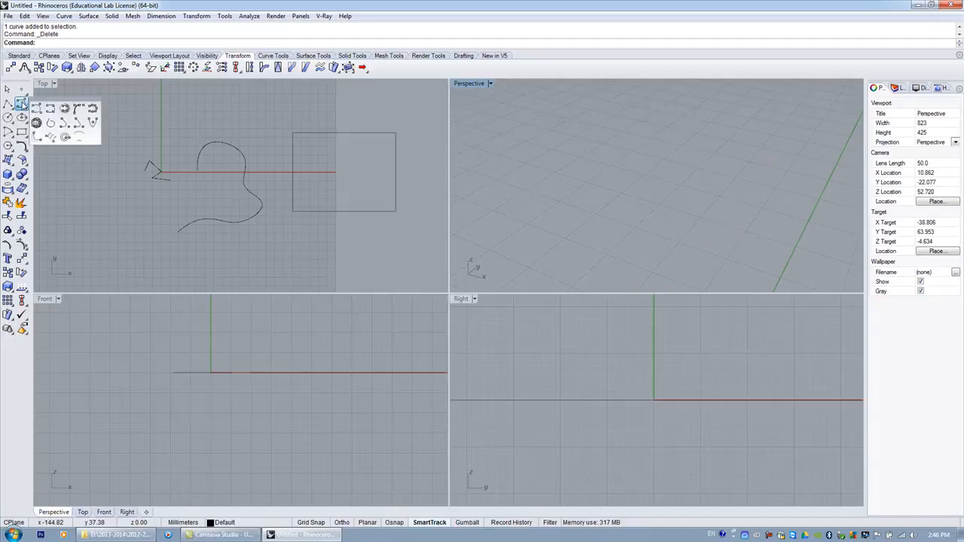
{"action": "left_click", "coordinate": [50, 137]}
{"action": "right_click_drag", "start_coordinate": [535, 129], "coordinate": [592, 160]}
{"action": "left_click", "coordinate": [587, 156]}
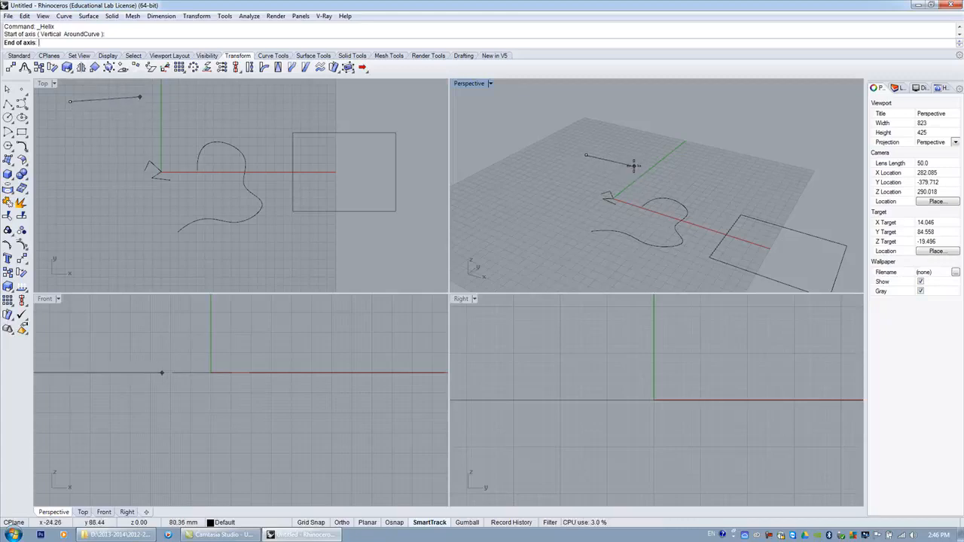
{"action": "key", "text": "F8"}
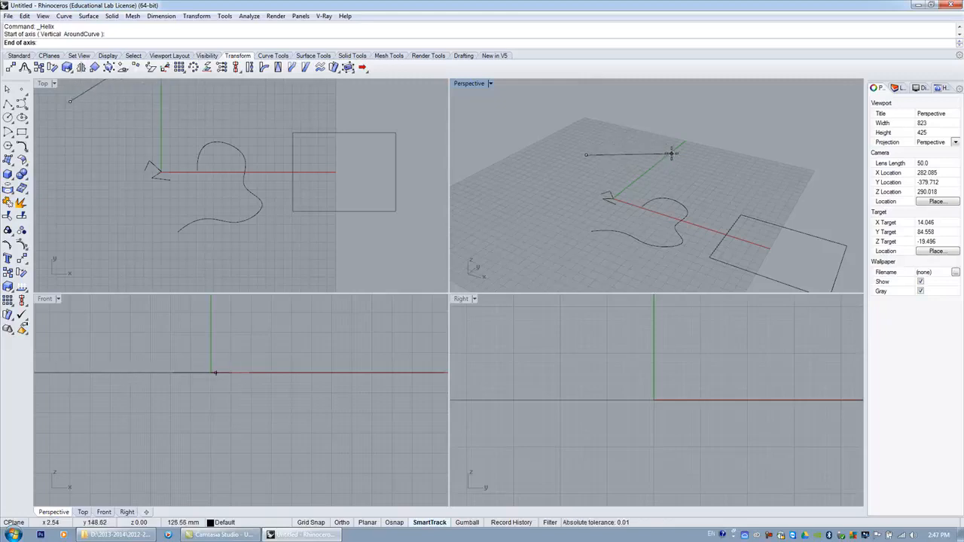
{"action": "left_click", "coordinate": [670, 154]}
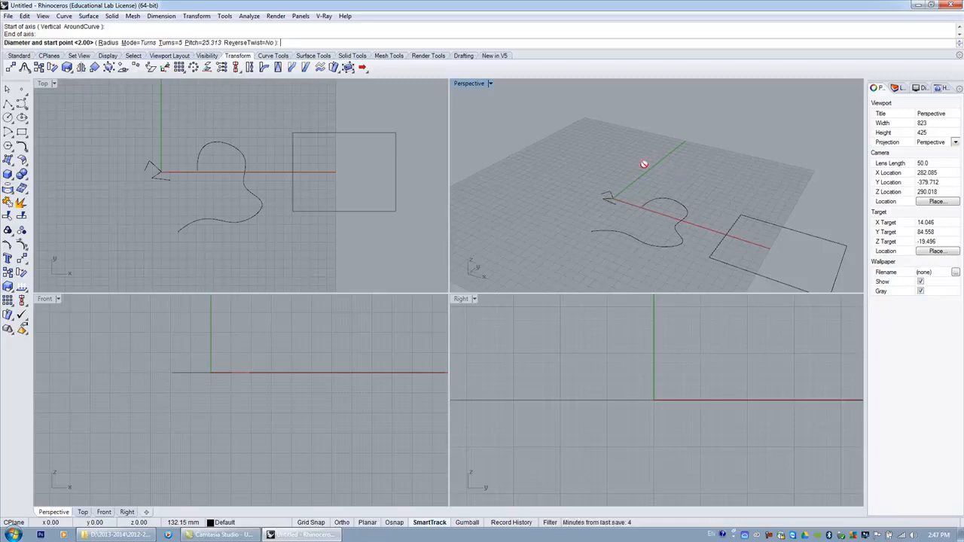
{"action": "scroll", "coordinate": [595, 143], "scroll_direction": "down", "scroll_amount": 2}
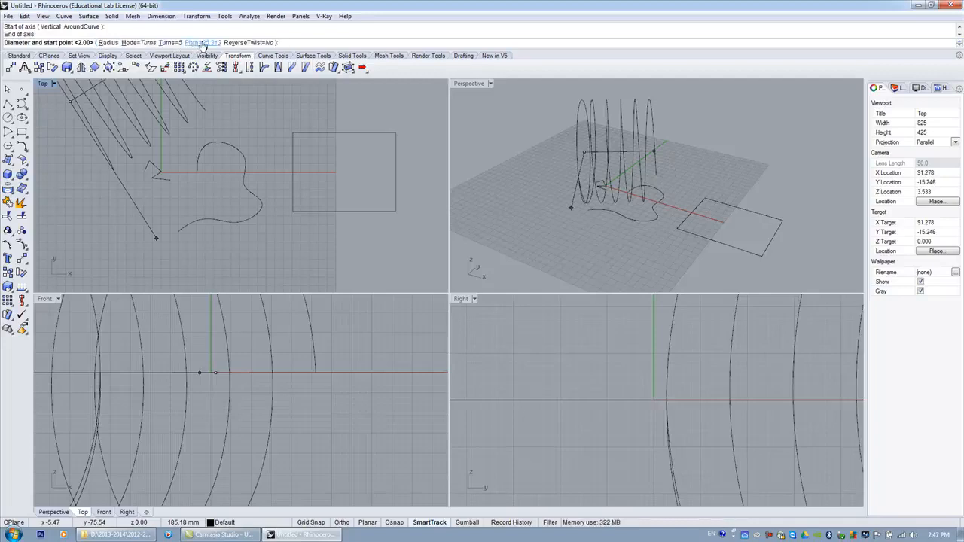
{"action": "left_click", "coordinate": [171, 42]}
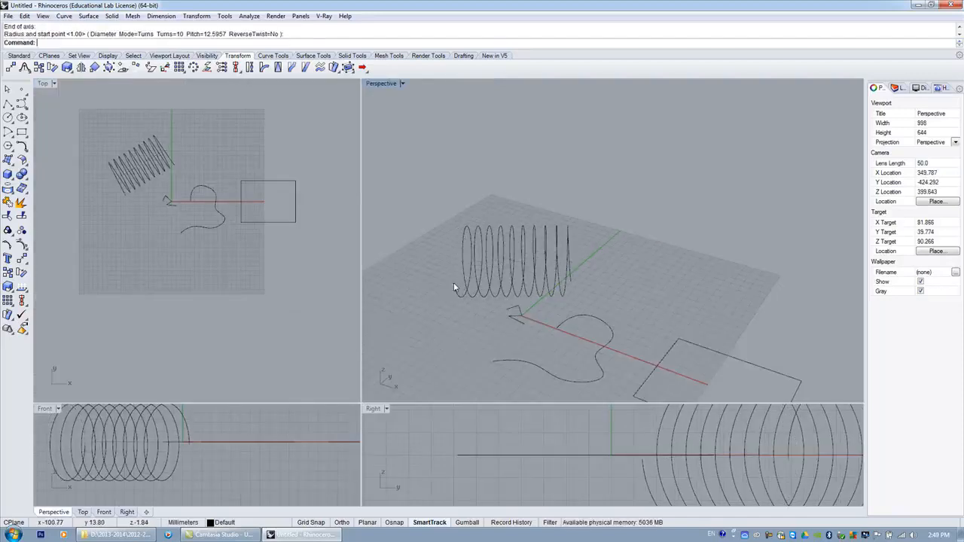
Draw a 10-sided star below the other curves in the Top viewport.
{"action": "scroll", "coordinate": [448, 213], "scroll_direction": "down", "scroll_amount": 2}
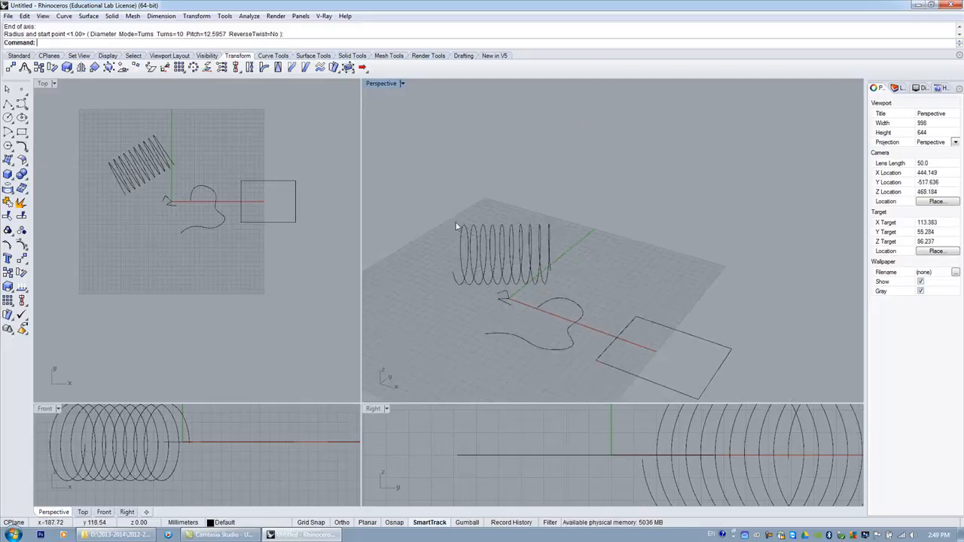
{"action": "left_click", "coordinate": [22, 118]}
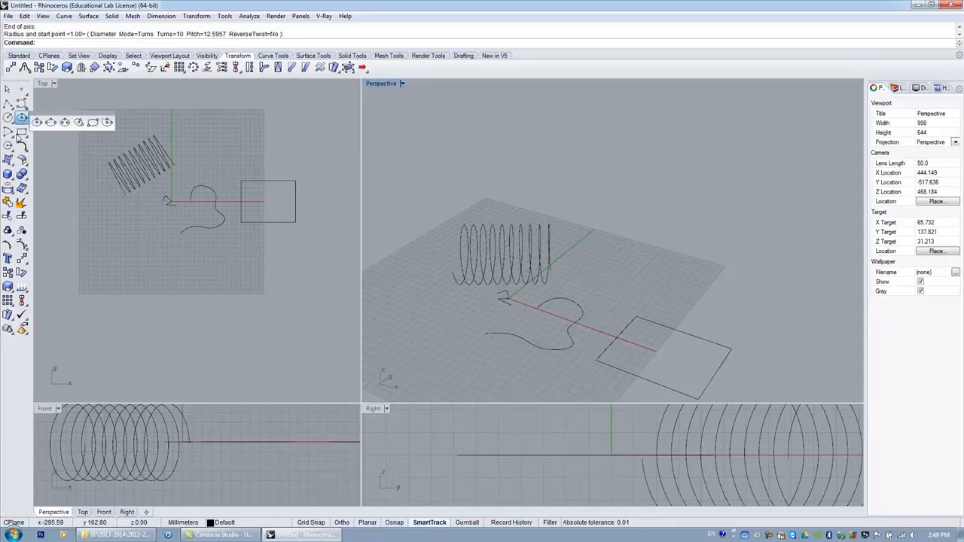
{"action": "left_click", "coordinate": [7, 147]}
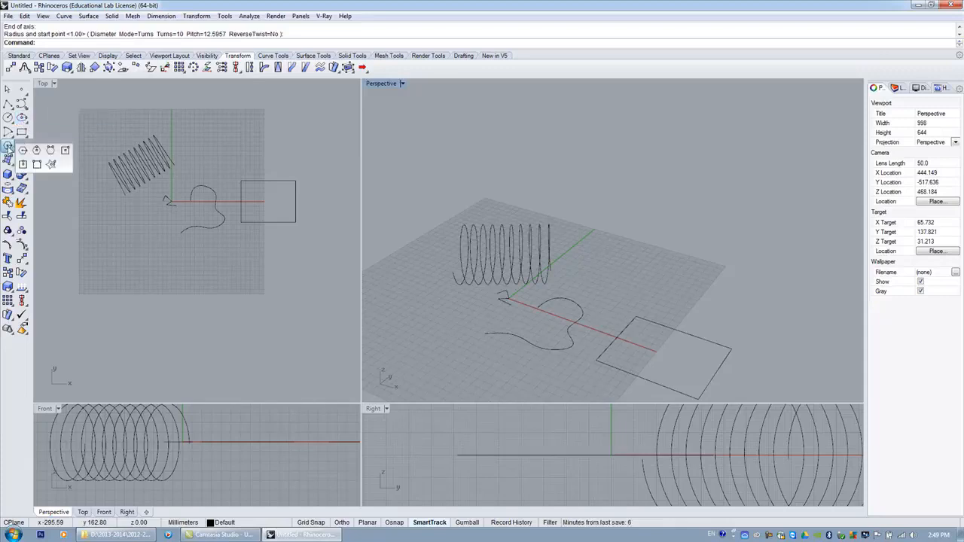
{"action": "left_click", "coordinate": [51, 164]}
{"action": "scroll", "coordinate": [188, 301], "scroll_direction": "down", "scroll_amount": 5}
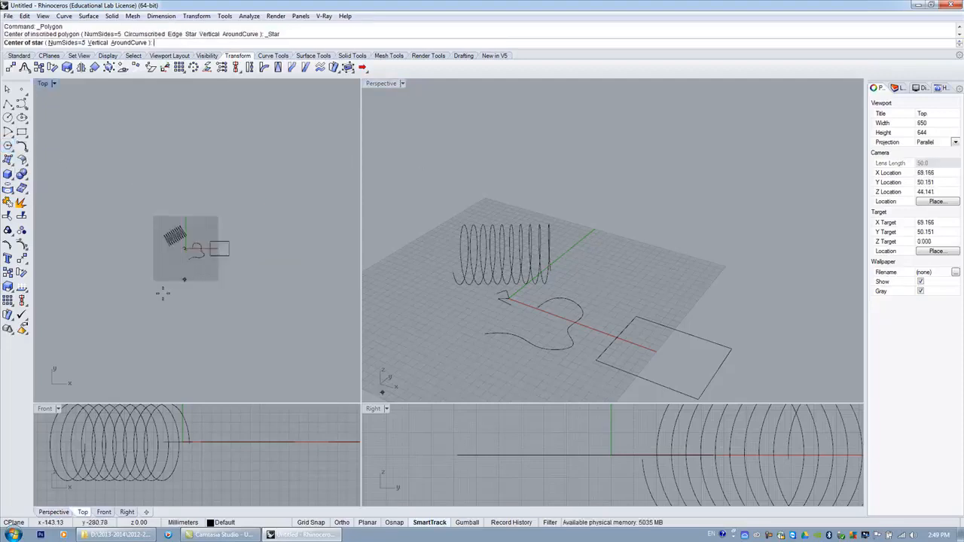
{"action": "scroll", "coordinate": [162, 292], "scroll_direction": "up", "scroll_amount": 5}
{"action": "left_click", "coordinate": [166, 239]}
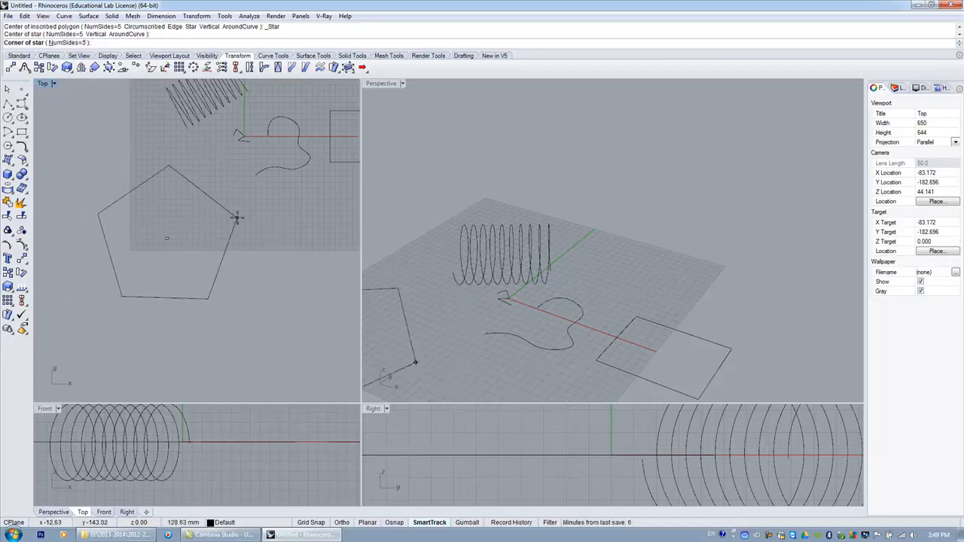
{"action": "left_click", "coordinate": [70, 43]}
{"action": "type", "text": "1"}
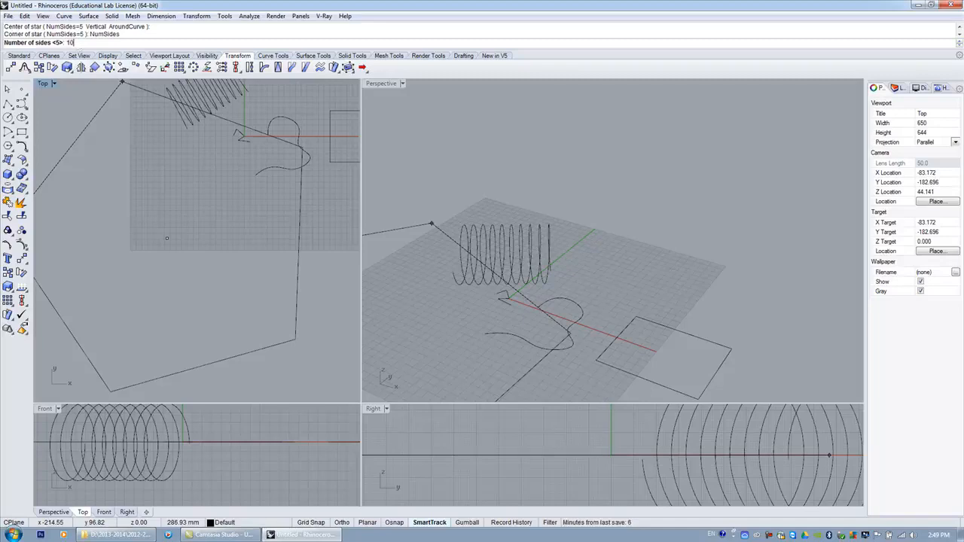
{"action": "type", "text": "0"}
{"action": "key", "text": "Return"}
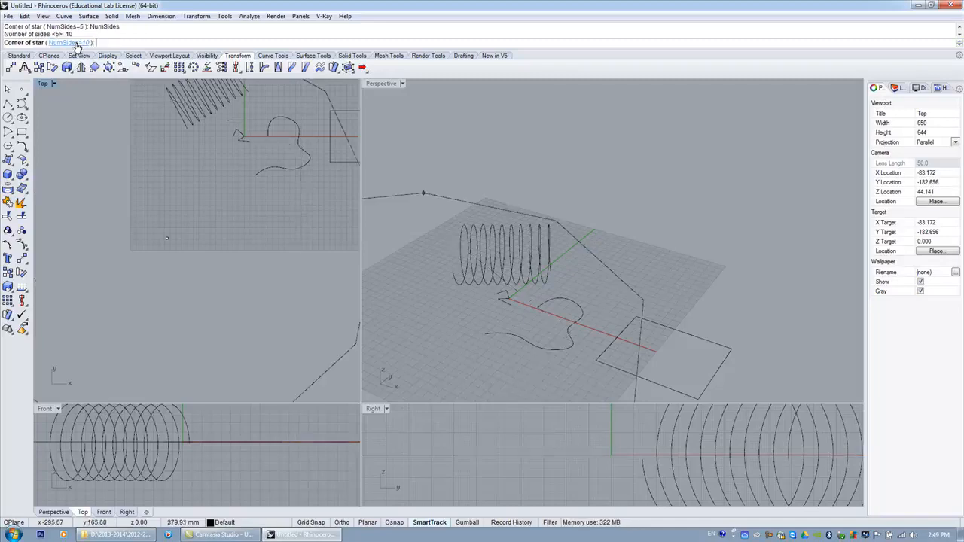
{"action": "left_click", "coordinate": [129, 190]}
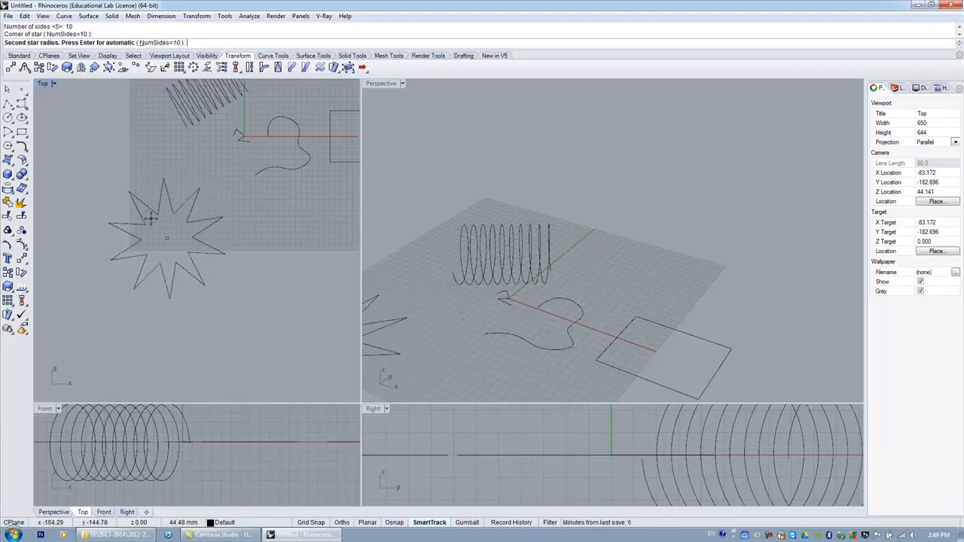
{"action": "left_click", "coordinate": [151, 218]}
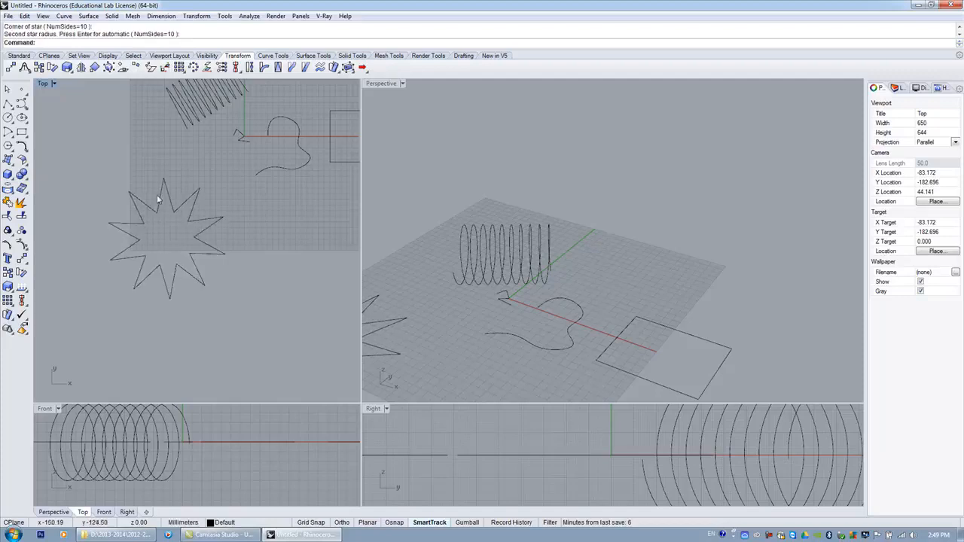
{"action": "scroll", "coordinate": [161, 220], "scroll_direction": "down", "scroll_amount": 3}
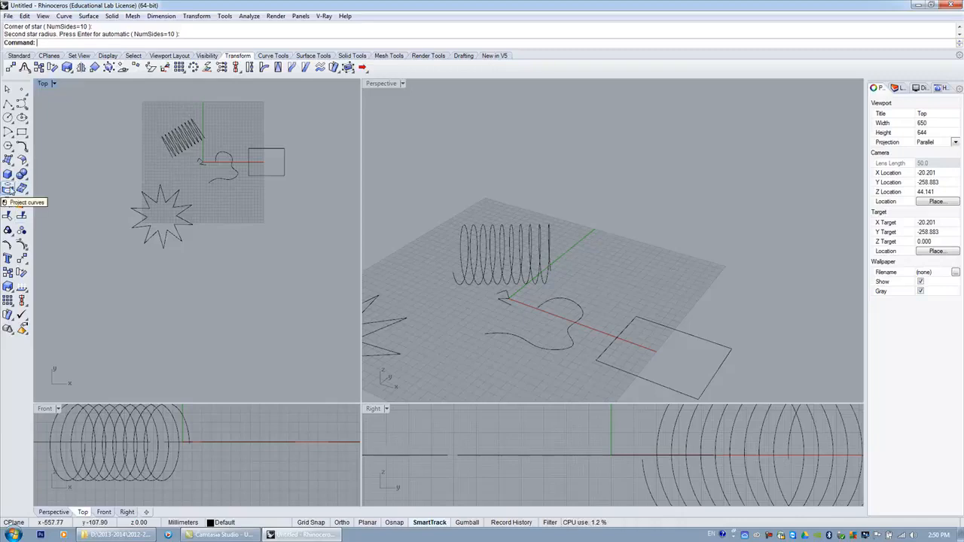
{"action": "left_click", "coordinate": [7, 189]}
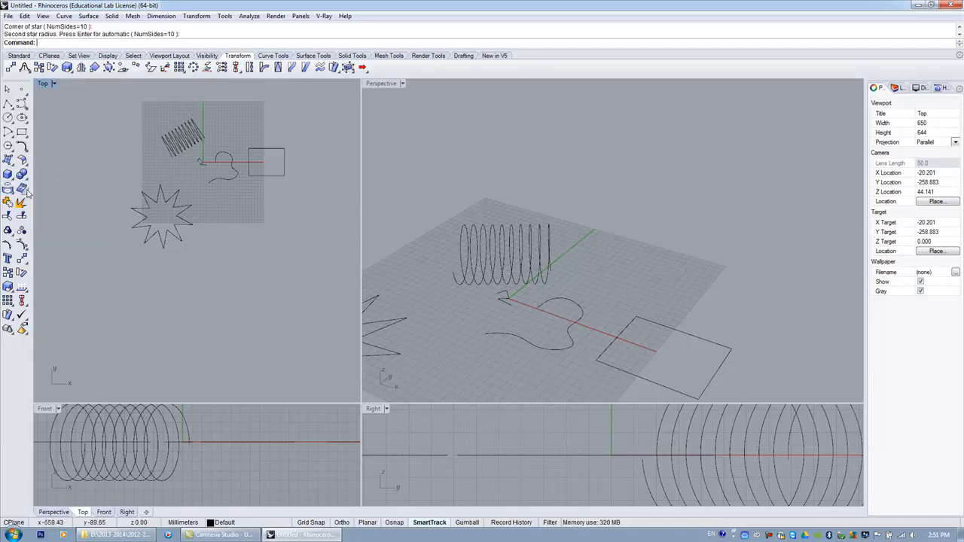
{"action": "left_click", "coordinate": [27, 192]}
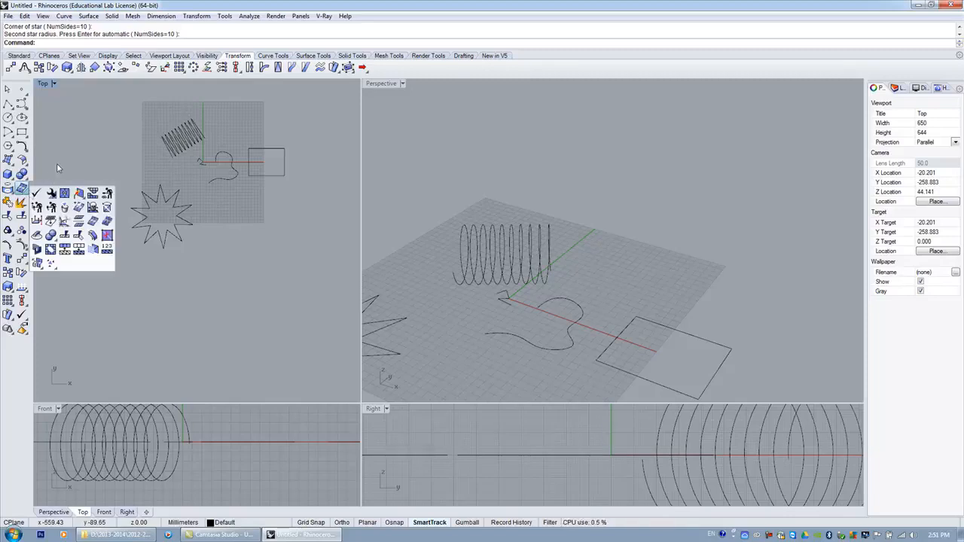
{"action": "left_click", "coordinate": [57, 165]}
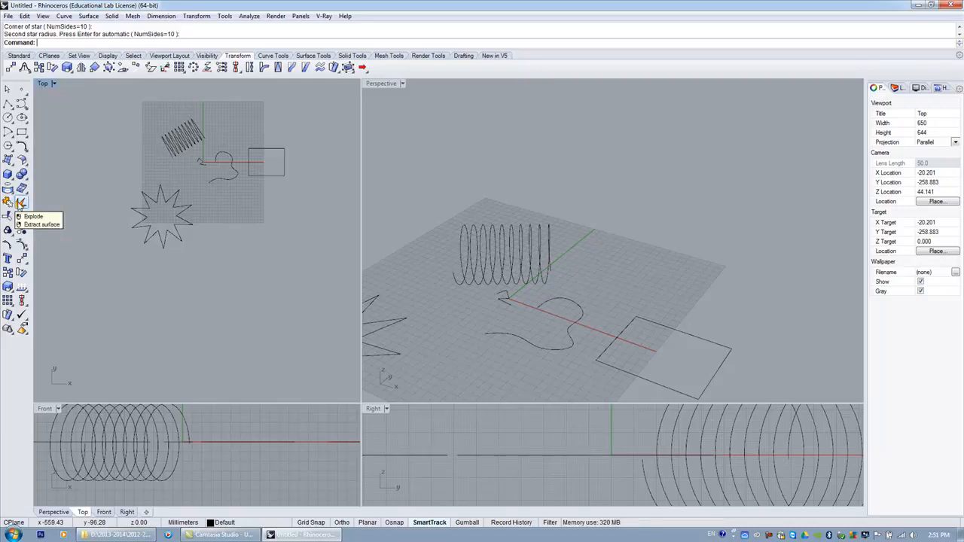
Explode the star into separate segments, select them all and join them back into one closed curve.
{"action": "scroll", "coordinate": [152, 214], "scroll_direction": "down", "scroll_amount": 3}
{"action": "scroll", "coordinate": [163, 224], "scroll_direction": "up", "scroll_amount": 7}
{"action": "left_click", "coordinate": [159, 226]}
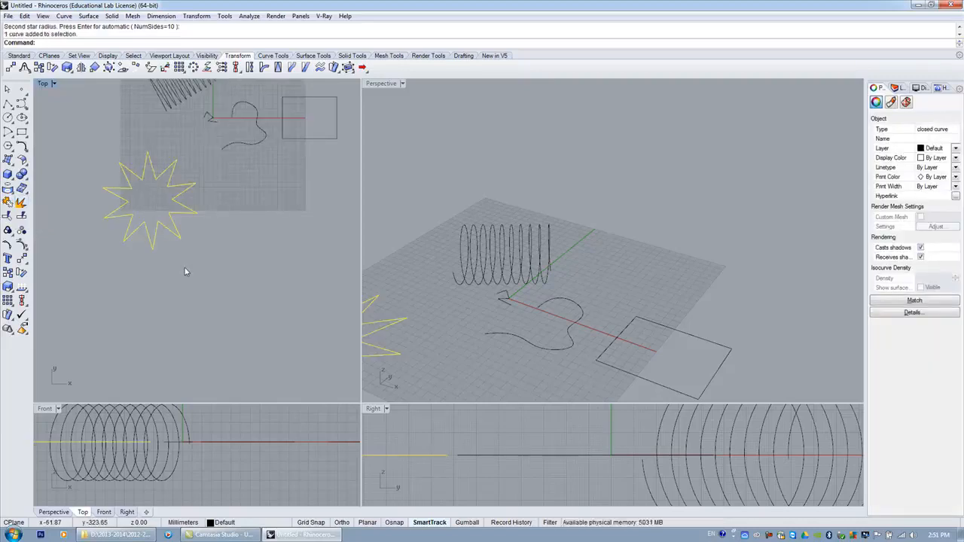
{"action": "scroll", "coordinate": [113, 196], "scroll_direction": "up", "scroll_amount": 4}
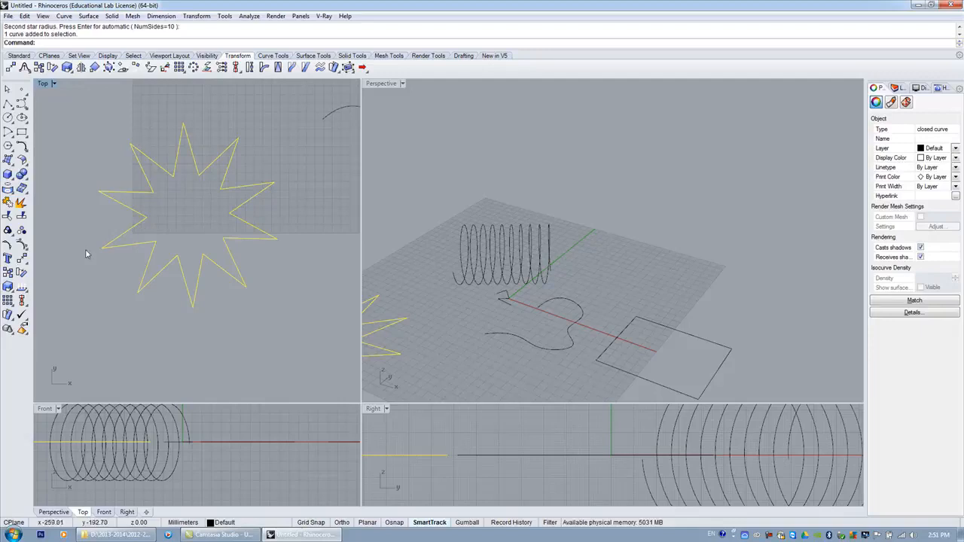
{"action": "left_click", "coordinate": [21, 203]}
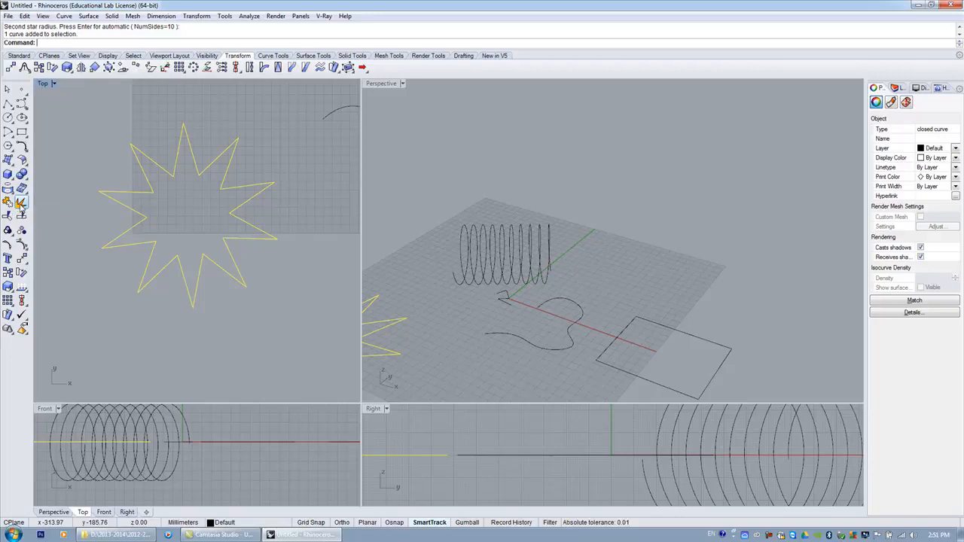
{"action": "left_click", "coordinate": [166, 211]}
{"action": "left_click", "coordinate": [138, 192]}
{"action": "left_click", "coordinate": [144, 175]}
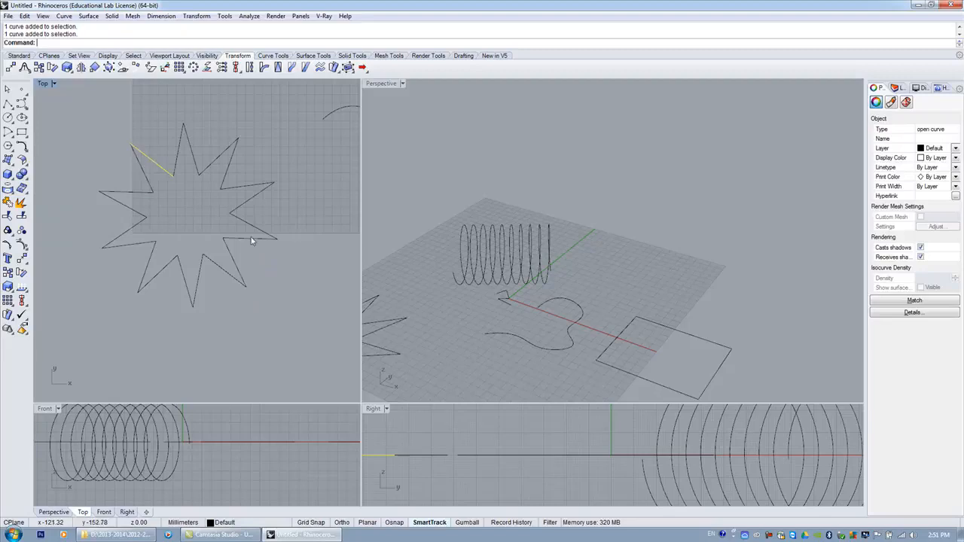
{"action": "left_click_drag", "start_coordinate": [293, 318], "coordinate": [84, 127]}
{"action": "left_click", "coordinate": [7, 202]}
{"action": "left_click", "coordinate": [138, 323]}
{"action": "scroll", "coordinate": [88, 215], "scroll_direction": "down", "scroll_amount": 4}
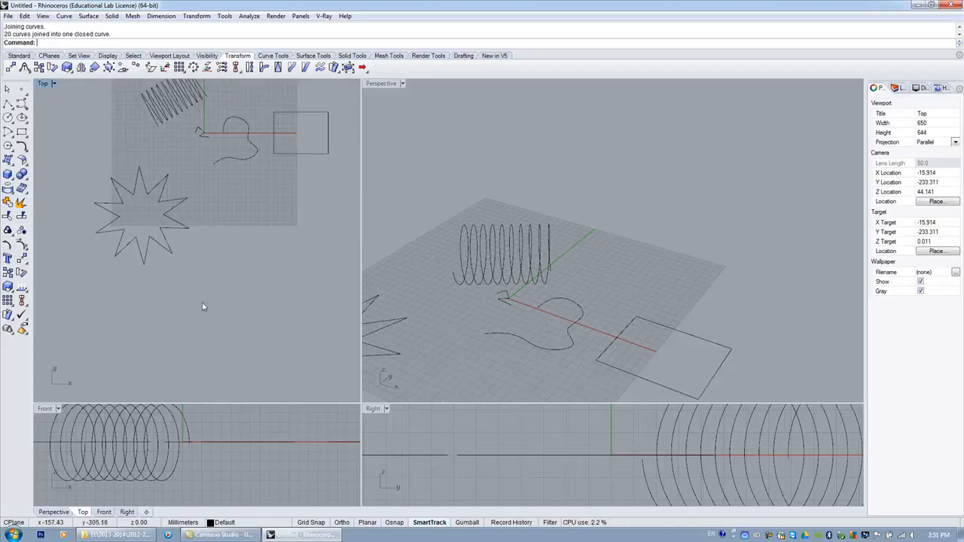
{"action": "scroll", "coordinate": [570, 252], "scroll_direction": "down", "scroll_amount": 3}
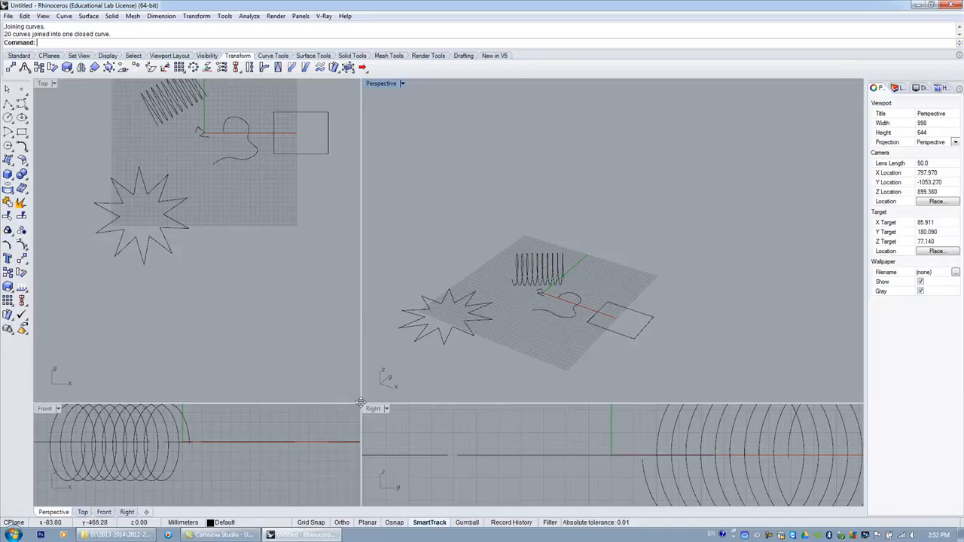
Draw a horizontal line and a vertical line crossing it in the Top viewport.
{"action": "left_click_drag", "start_coordinate": [361, 403], "coordinate": [360, 343]}
{"action": "scroll", "coordinate": [256, 270], "scroll_direction": "down", "scroll_amount": 5}
{"action": "left_click", "coordinate": [11, 106]}
{"action": "left_click", "coordinate": [251, 258]}
{"action": "left_click", "coordinate": [299, 259]}
{"action": "key", "text": "Return"}
{"action": "key", "text": "Return"}
{"action": "left_click", "coordinate": [276, 228]}
{"action": "left_click", "coordinate": [273, 285]}
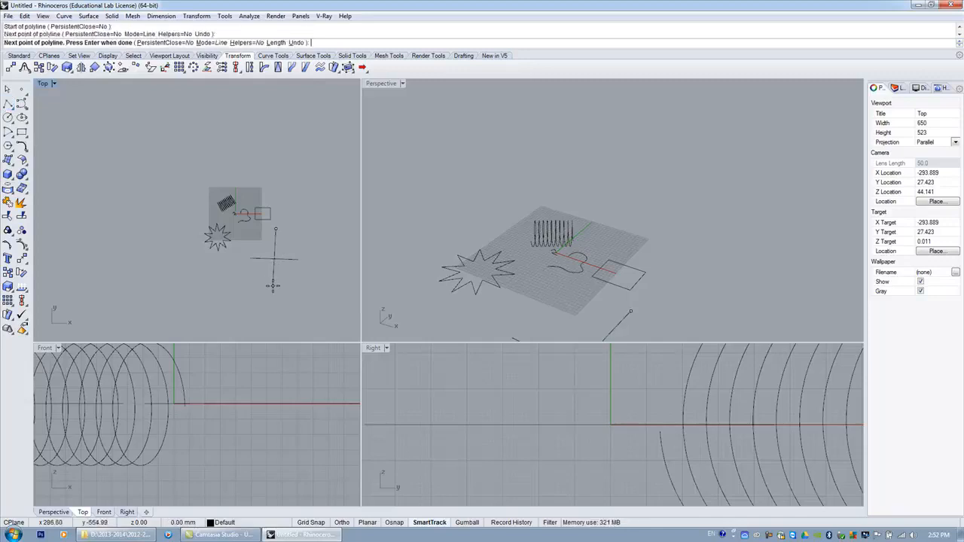
{"action": "key", "text": "Return"}
Inspect the two crossing lines in the Top, Front and Right viewports.
{"action": "scroll", "coordinate": [282, 246], "scroll_direction": "down", "scroll_amount": 3}
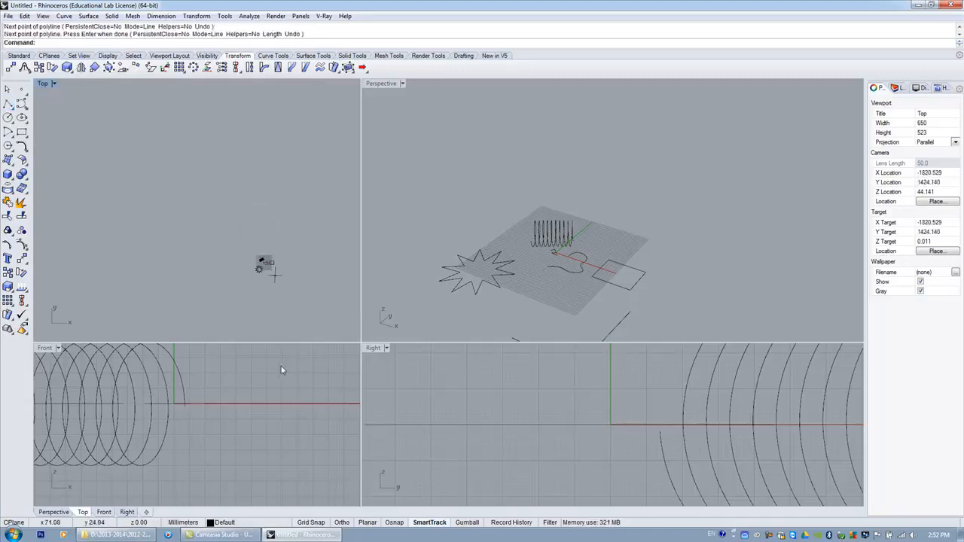
{"action": "scroll", "coordinate": [282, 281], "scroll_direction": "up", "scroll_amount": 5}
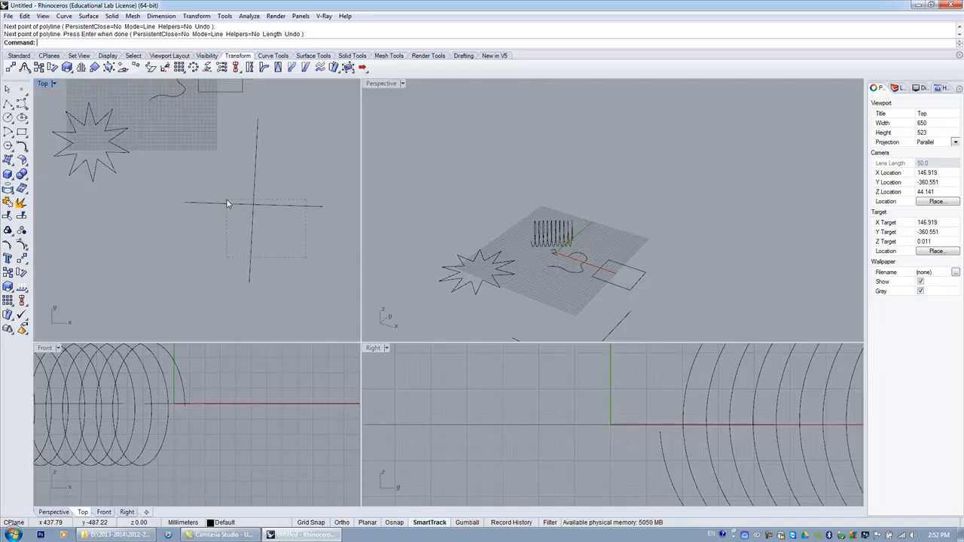
{"action": "left_click_drag", "start_coordinate": [226, 202], "coordinate": [229, 204]}
{"action": "scroll", "coordinate": [264, 244], "scroll_direction": "down", "scroll_amount": 3}
{"action": "left_click", "coordinate": [280, 269]}
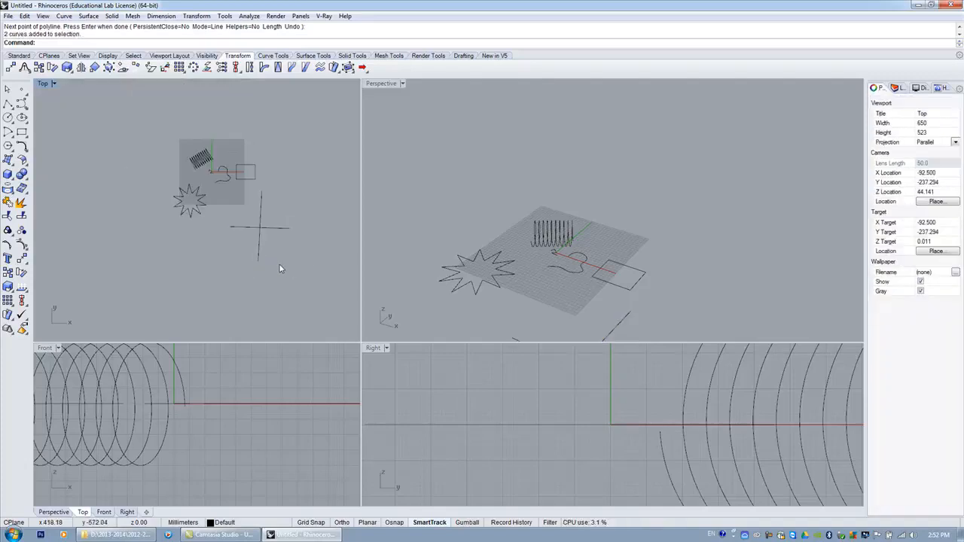
{"action": "scroll", "coordinate": [272, 255], "scroll_direction": "up", "scroll_amount": 3}
{"action": "left_click", "coordinate": [223, 205]}
{"action": "scroll", "coordinate": [237, 250], "scroll_direction": "down", "scroll_amount": 3}
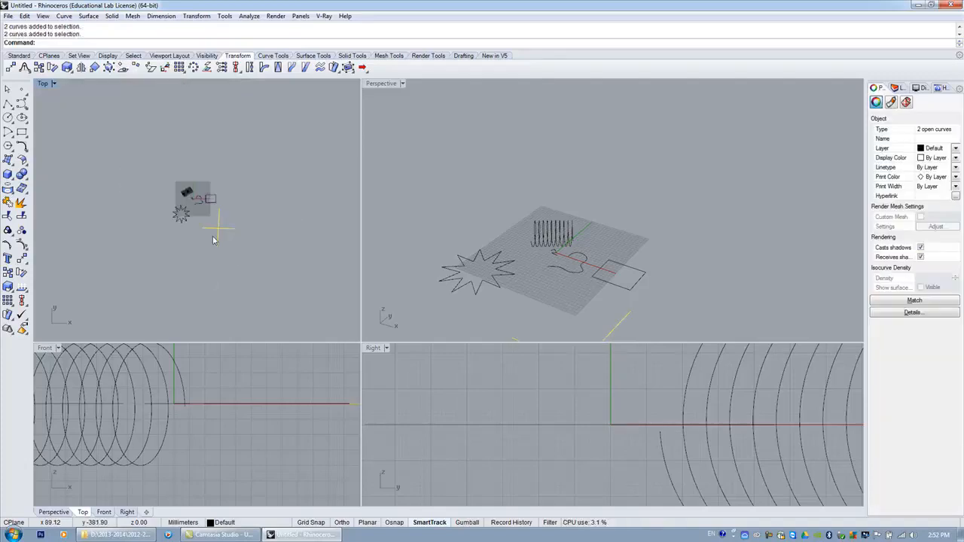
{"action": "scroll", "coordinate": [255, 414], "scroll_direction": "down", "scroll_amount": 6}
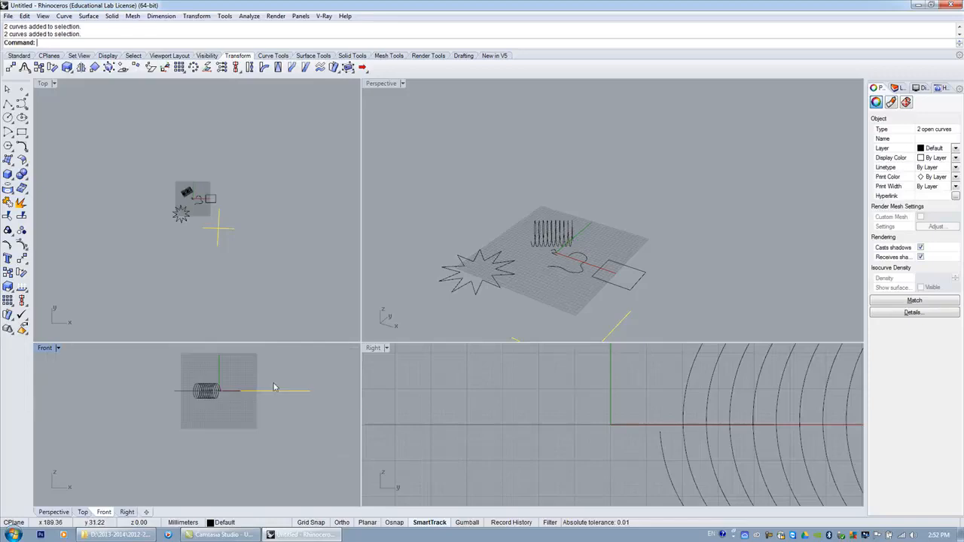
{"action": "scroll", "coordinate": [478, 427], "scroll_direction": "down", "scroll_amount": 6}
{"action": "scroll", "coordinate": [269, 402], "scroll_direction": "up", "scroll_amount": 5}
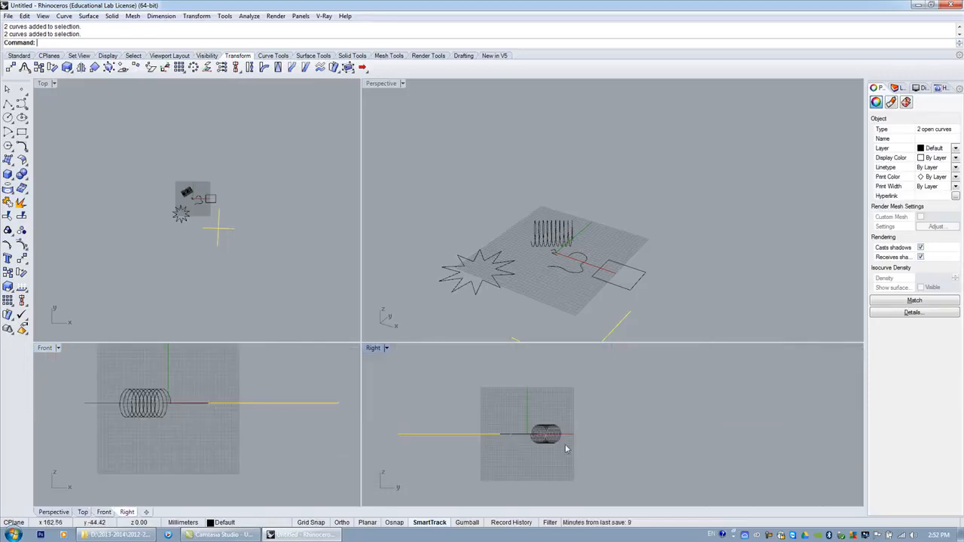
{"action": "left_click", "coordinate": [242, 253]}
Trim the right end of the horizontal line using the vertical line as the cutting object.
{"action": "scroll", "coordinate": [228, 255], "scroll_direction": "up", "scroll_amount": 3}
{"action": "scroll", "coordinate": [218, 216], "scroll_direction": "up", "scroll_amount": 3}
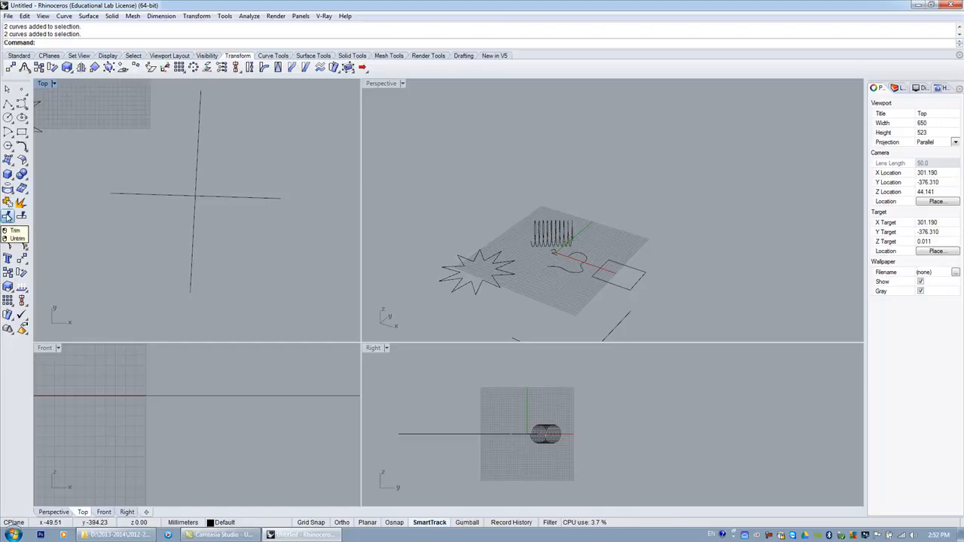
{"action": "left_click", "coordinate": [8, 217]}
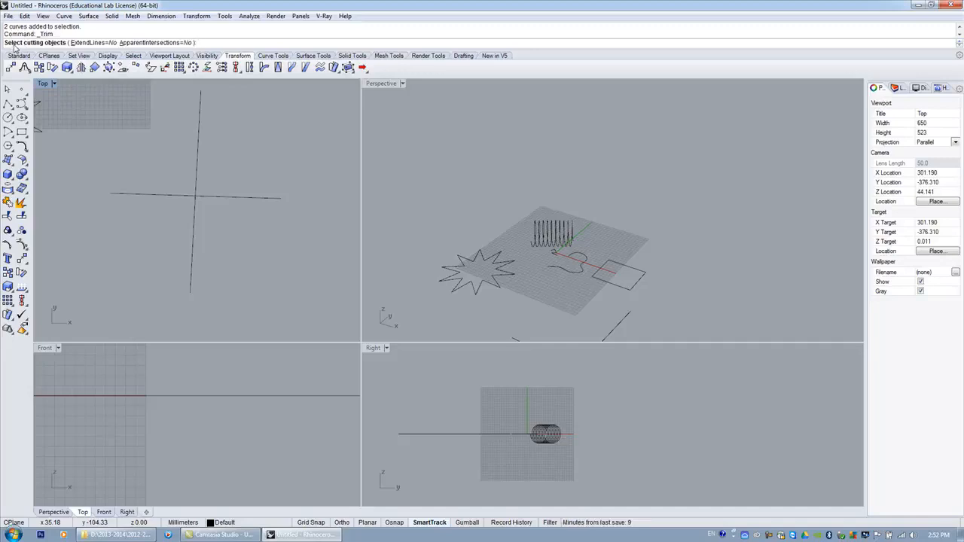
{"action": "left_click", "coordinate": [196, 166]}
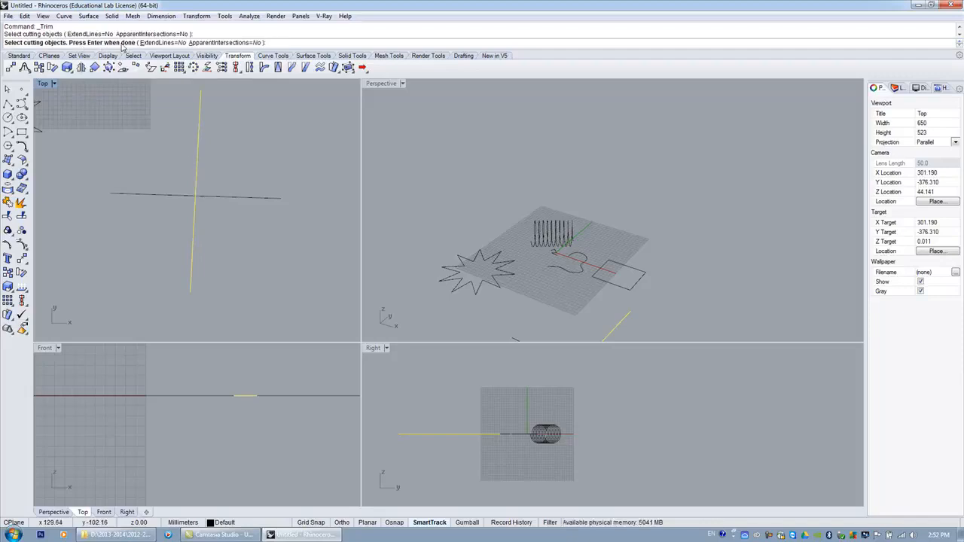
{"action": "key", "text": "Return"}
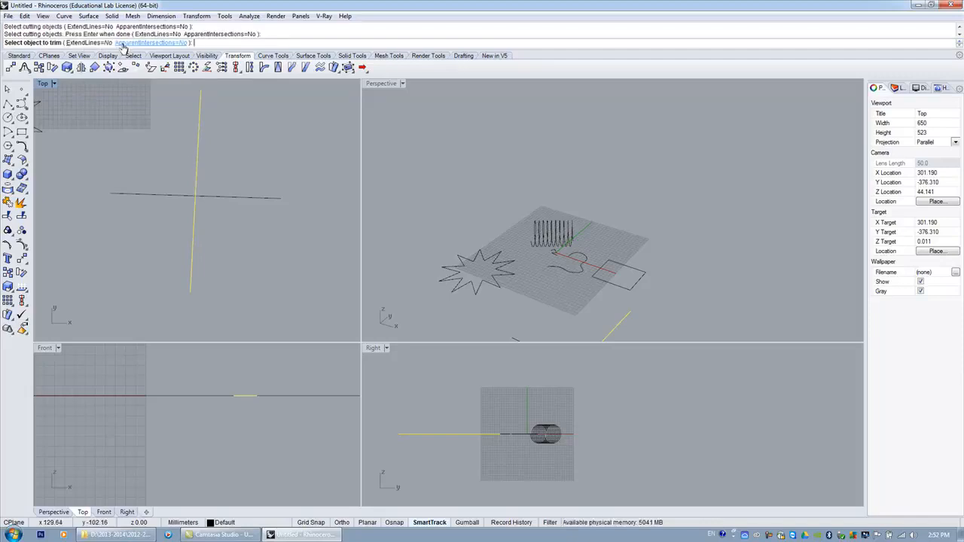
{"action": "left_click", "coordinate": [237, 199]}
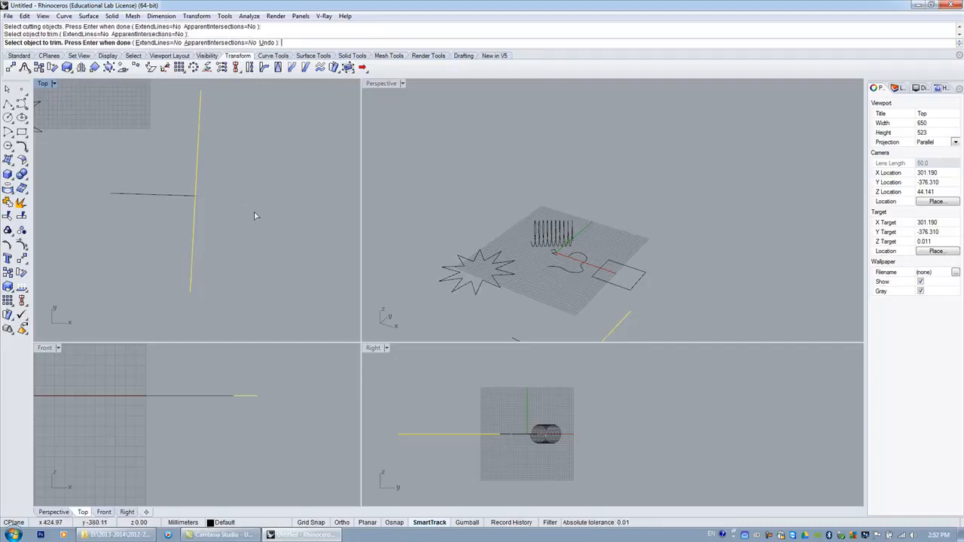
{"action": "key", "text": "Return"}
Delete the vertical cutting line.
{"action": "scroll", "coordinate": [229, 198], "scroll_direction": "down", "scroll_amount": 2}
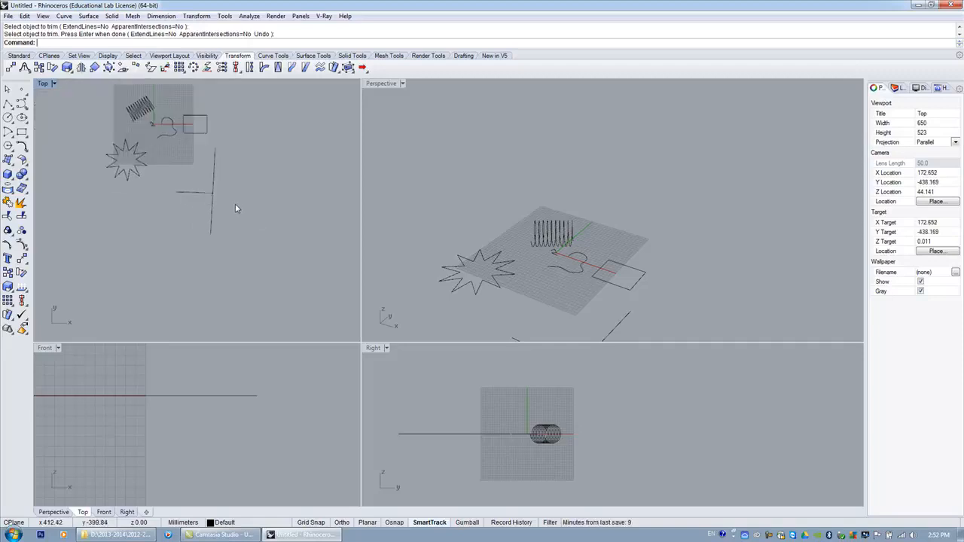
{"action": "scroll", "coordinate": [208, 200], "scroll_direction": "up", "scroll_amount": 2}
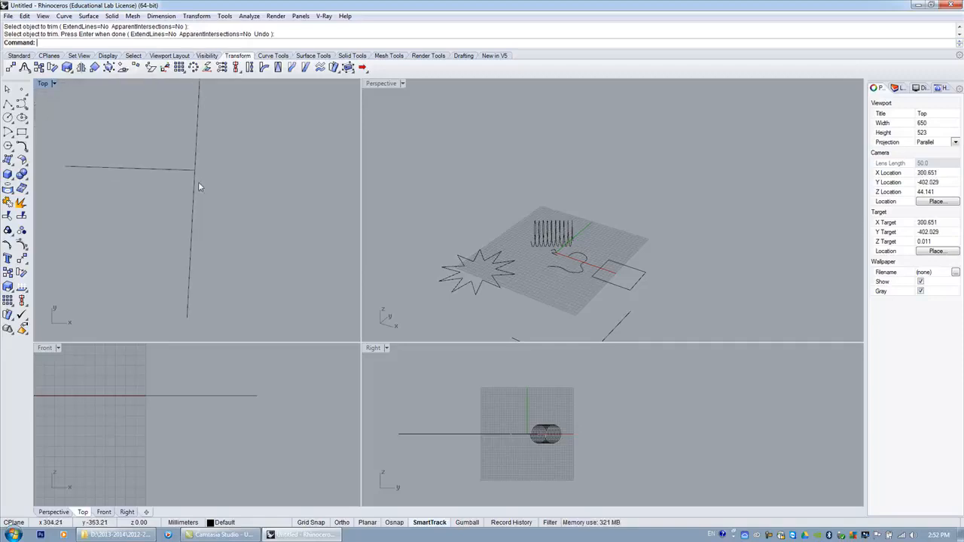
{"action": "scroll", "coordinate": [192, 177], "scroll_direction": "down", "scroll_amount": 2}
{"action": "left_click", "coordinate": [194, 218]}
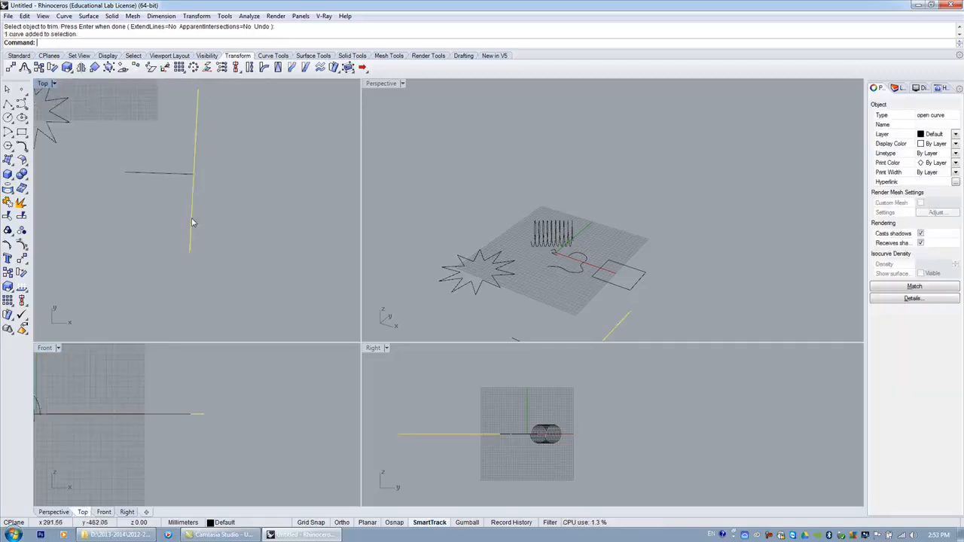
{"action": "left_click", "coordinate": [166, 173]}
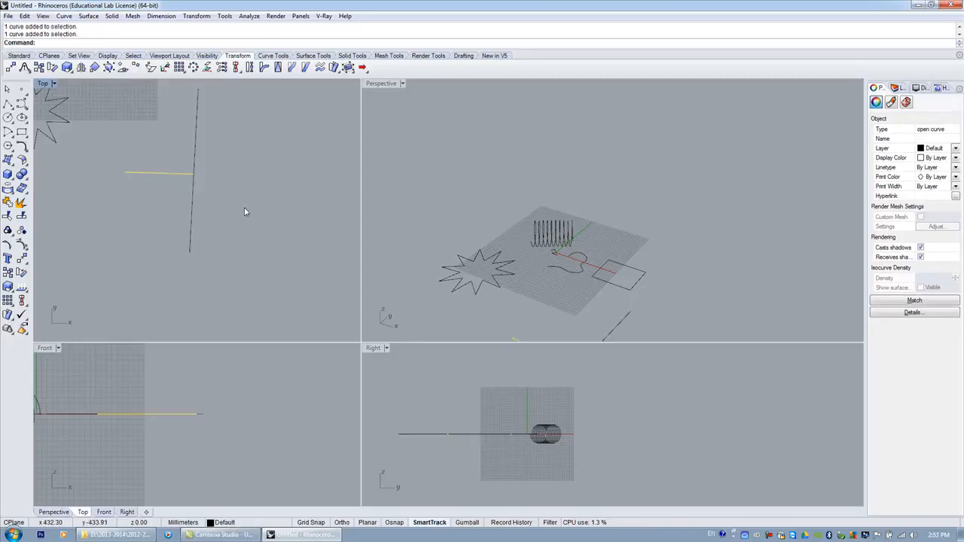
{"action": "scroll", "coordinate": [246, 211], "scroll_direction": "down", "scroll_amount": 2}
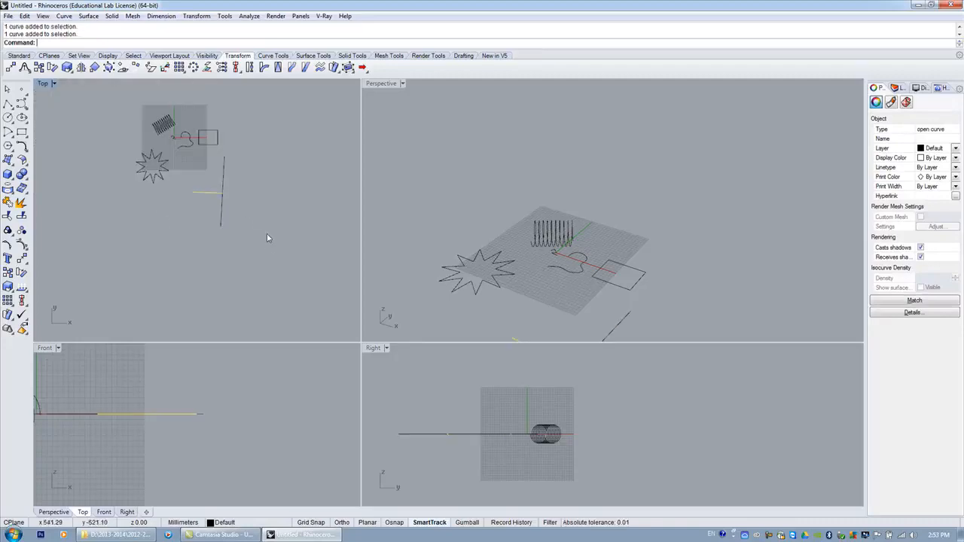
{"action": "left_click", "coordinate": [222, 215]}
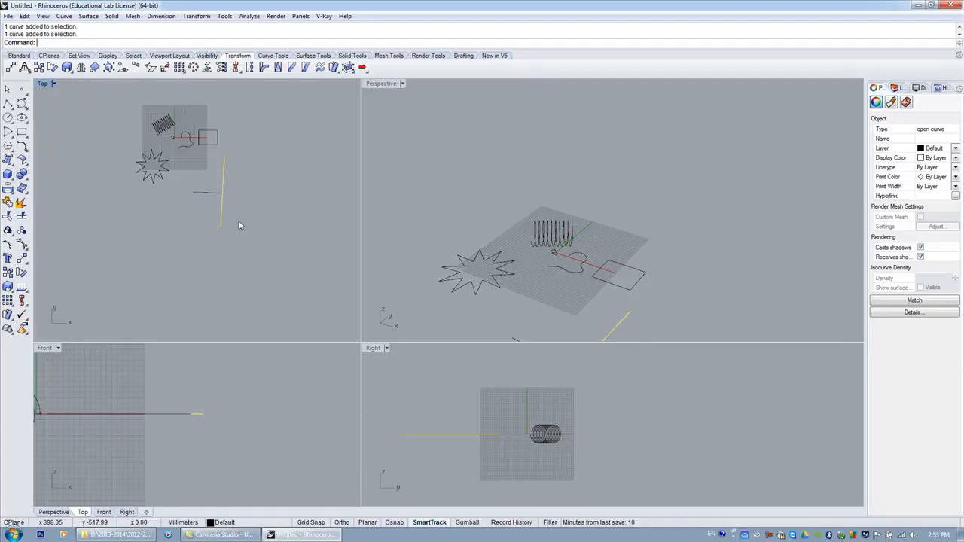
{"action": "key", "text": "Delete"}
{"action": "scroll", "coordinate": [192, 195], "scroll_direction": "up", "scroll_amount": 2}
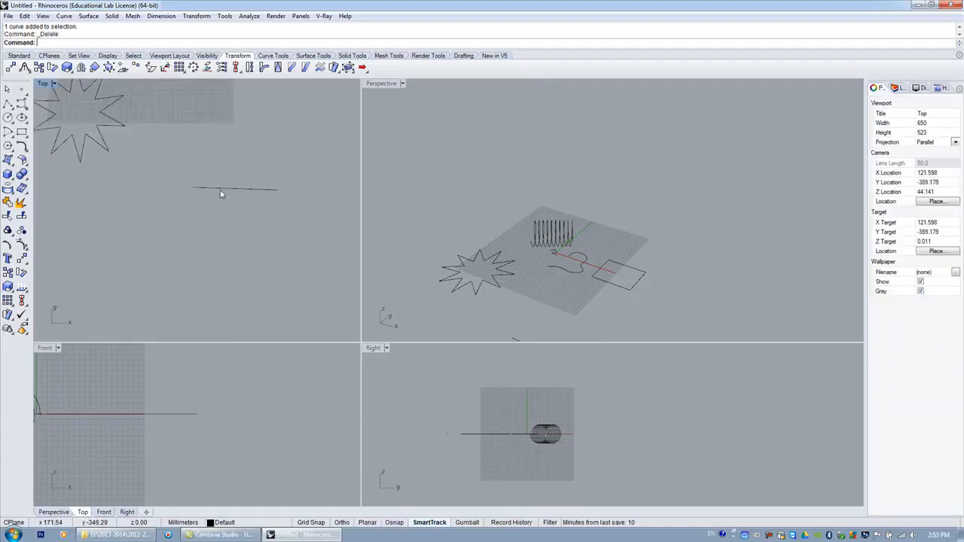
Draw a slanted line crossing the trimmed horizontal line in the Top viewport.
{"action": "left_click", "coordinate": [220, 189]}
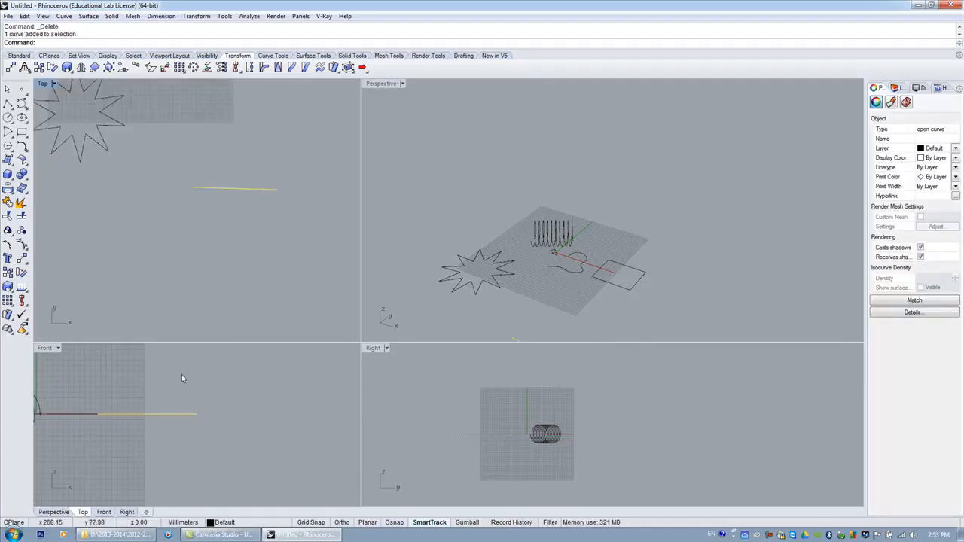
{"action": "scroll", "coordinate": [194, 436], "scroll_direction": "down", "scroll_amount": 10}
{"action": "scroll", "coordinate": [194, 440], "scroll_direction": "up", "scroll_amount": 8}
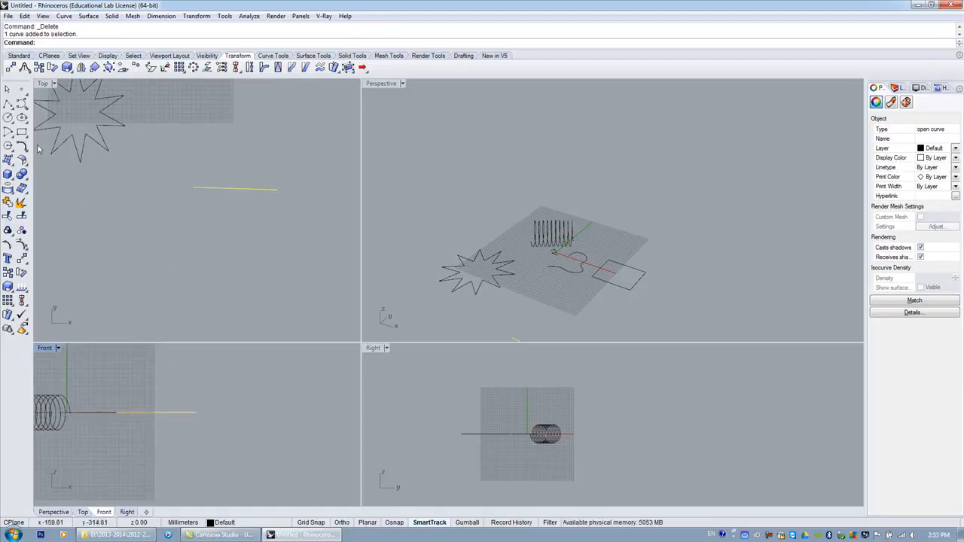
{"action": "left_click", "coordinate": [8, 103]}
{"action": "left_click", "coordinate": [247, 146]}
{"action": "scroll", "coordinate": [167, 420], "scroll_direction": "up", "scroll_amount": 2}
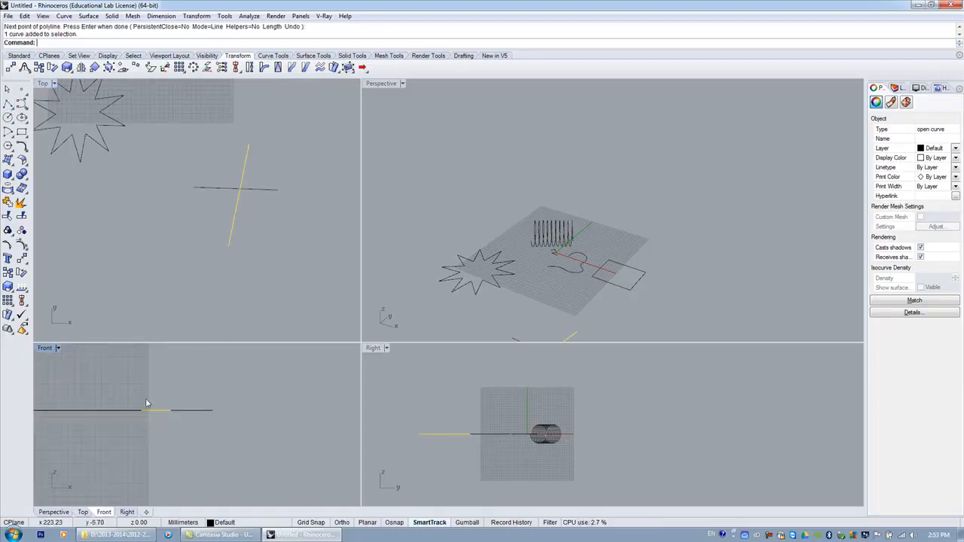
Move the slanted line upward in the Front viewport so it sits above the horizontal line.
{"action": "left_click", "coordinate": [22, 259]}
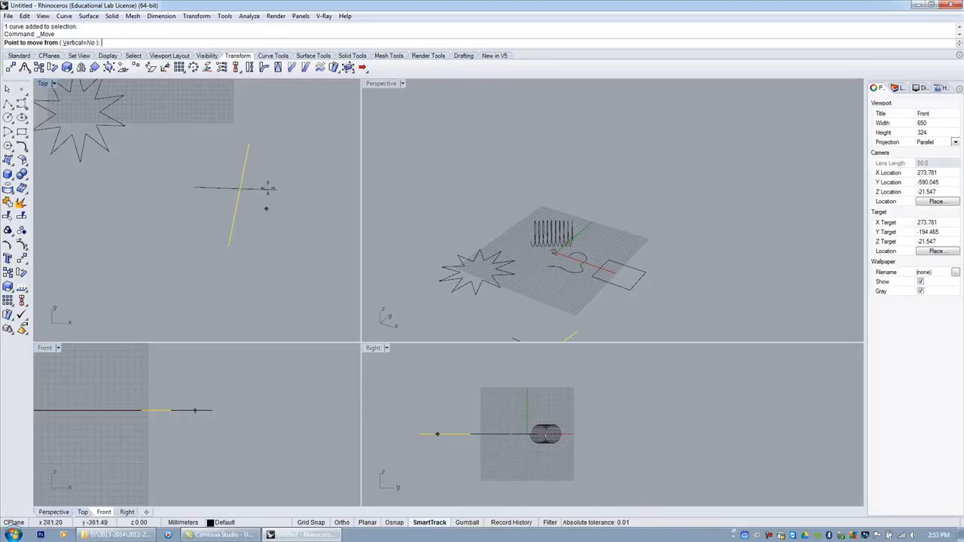
{"action": "left_click", "coordinate": [238, 442]}
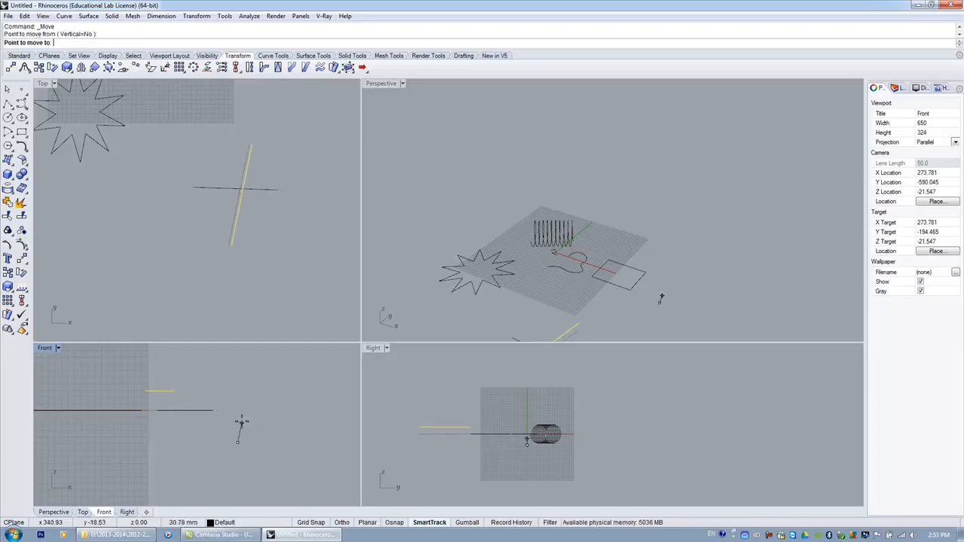
{"action": "left_click", "coordinate": [216, 413]}
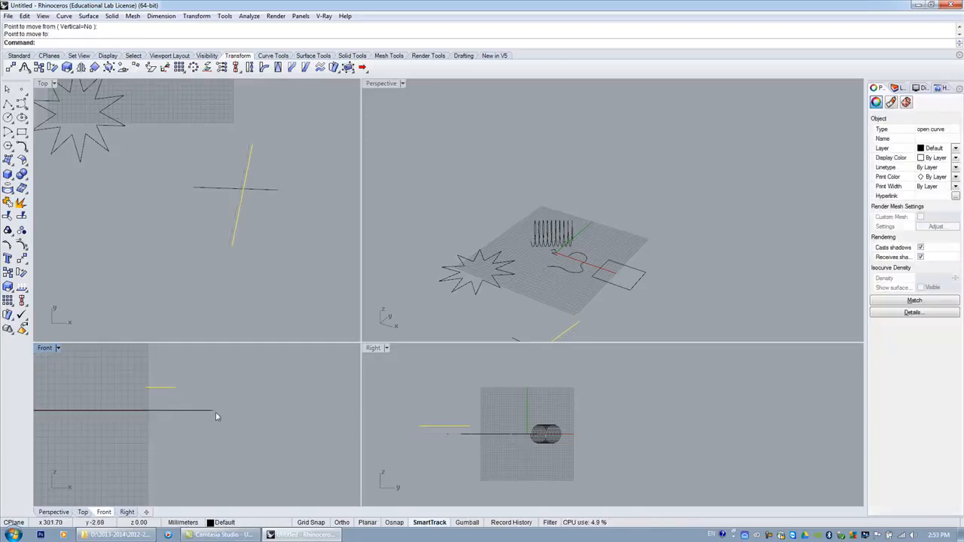
Rotate the Perspective view to examine the raised slanted line relative to the horizontal line.
{"action": "right_click_drag", "start_coordinate": [538, 258], "coordinate": [546, 221]}
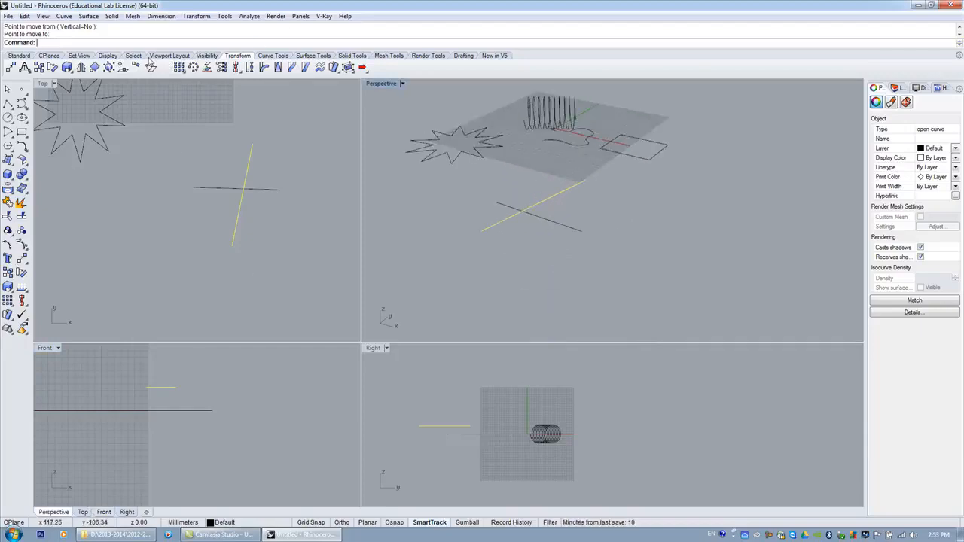
{"action": "left_click", "coordinate": [23, 56]}
{"action": "left_click", "coordinate": [151, 67]}
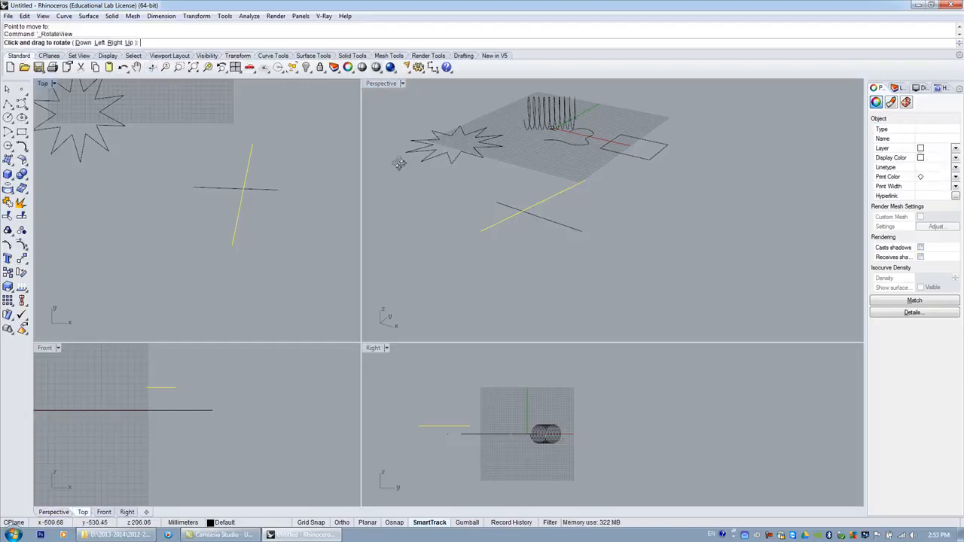
{"action": "mouse_move", "coordinate": [543, 215]}
{"action": "left_mouse_down"}
{"action": "mouse_move", "coordinate": [480, 222]}
{"action": "mouse_move", "coordinate": [530, 261]}
{"action": "mouse_move", "coordinate": [643, 195]}
{"action": "mouse_move", "coordinate": [565, 142]}
{"action": "mouse_move", "coordinate": [465, 201]}
{"action": "mouse_move", "coordinate": [475, 183]}
{"action": "mouse_move", "coordinate": [527, 241]}
{"action": "mouse_move", "coordinate": [564, 198]}
{"action": "mouse_move", "coordinate": [523, 172]}
{"action": "mouse_move", "coordinate": [509, 219]}
{"action": "mouse_move", "coordinate": [481, 167]}
{"action": "mouse_move", "coordinate": [483, 182]}
{"action": "mouse_move", "coordinate": [471, 181]}
{"action": "mouse_move", "coordinate": [498, 220]}
{"action": "mouse_move", "coordinate": [549, 230]}
{"action": "left_mouse_up"}
{"action": "key", "text": "Return"}
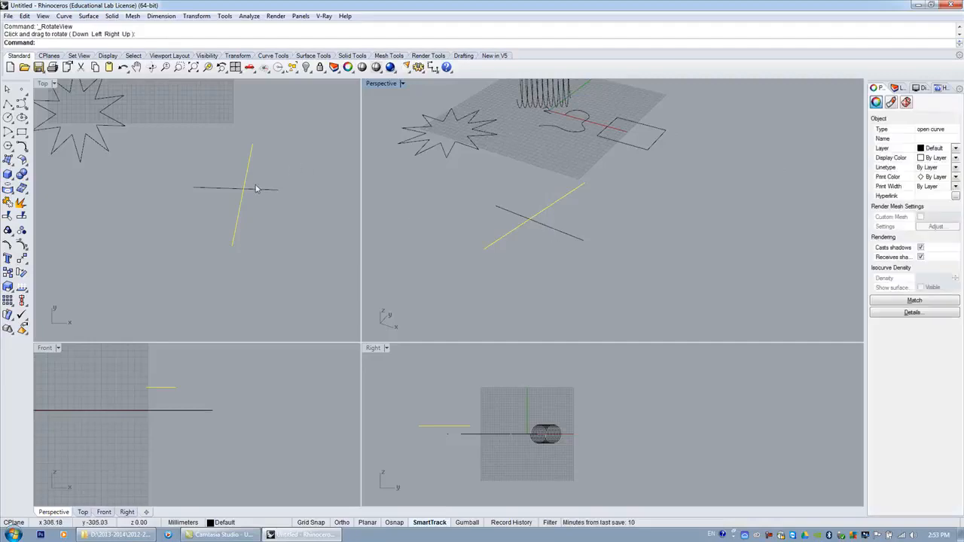
{"action": "left_click", "coordinate": [277, 226]}
{"action": "scroll", "coordinate": [254, 189], "scroll_direction": "up", "scroll_amount": 3}
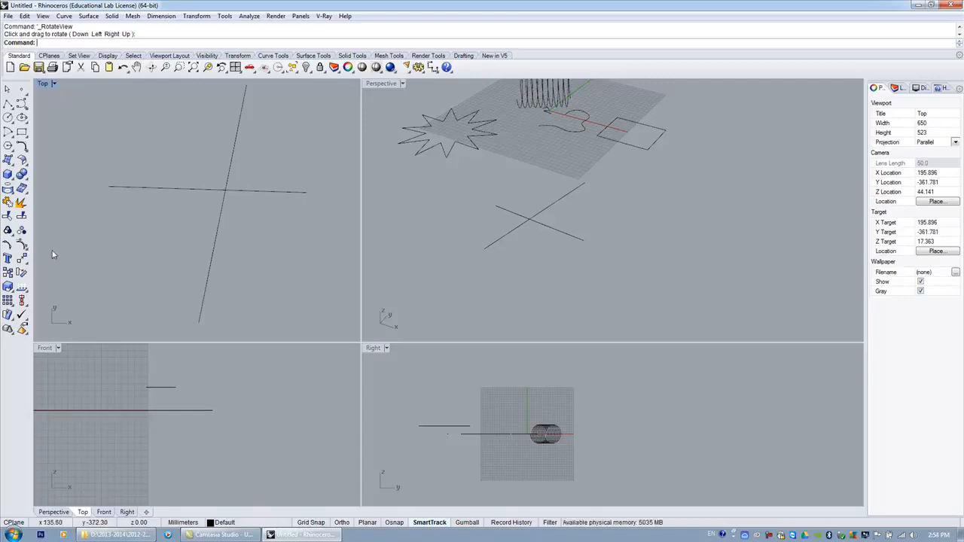
{"action": "left_click", "coordinate": [7, 217]}
{"action": "left_click", "coordinate": [225, 185]}
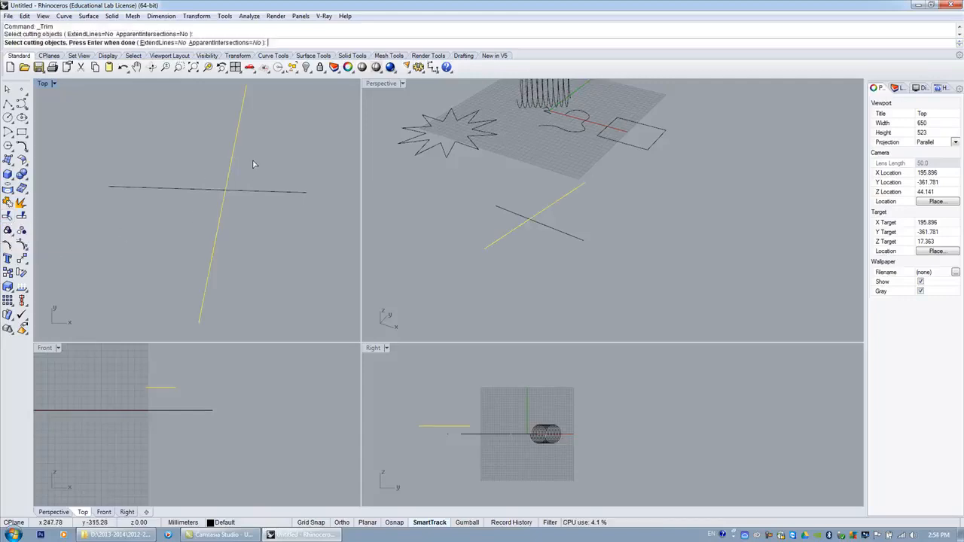
{"action": "key", "text": "Escape"}
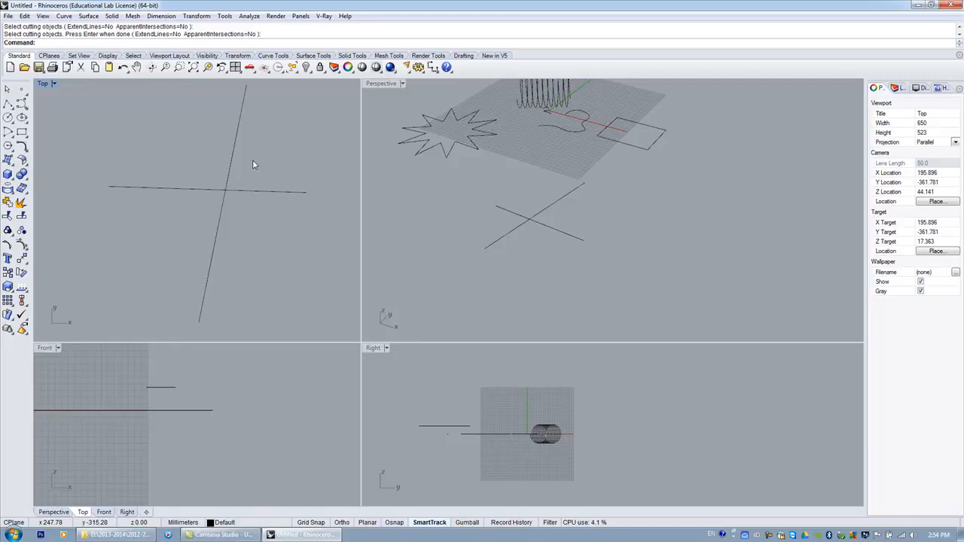
Trim the horizontal line at the raised slanted line with ExtendLines and ApparentIntersections set to Yes, then undo the trim.
{"action": "left_click", "coordinate": [9, 217]}
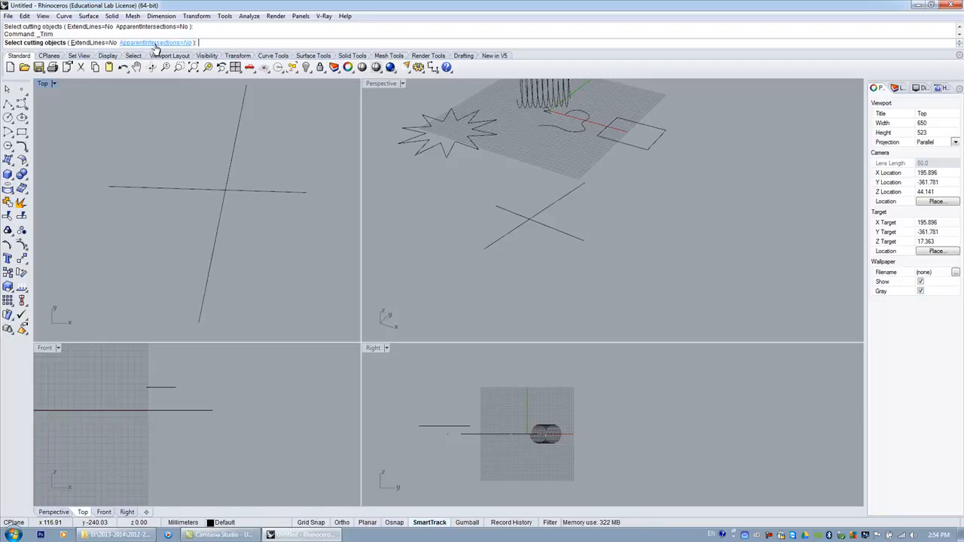
{"action": "left_click", "coordinate": [156, 43]}
{"action": "left_click", "coordinate": [110, 42]}
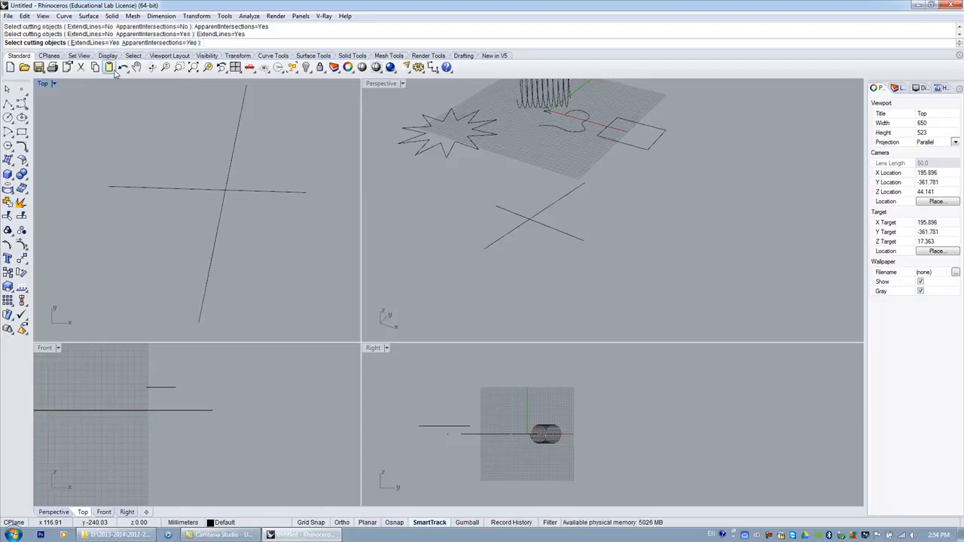
{"action": "left_click", "coordinate": [230, 173]}
{"action": "key", "text": "Return"}
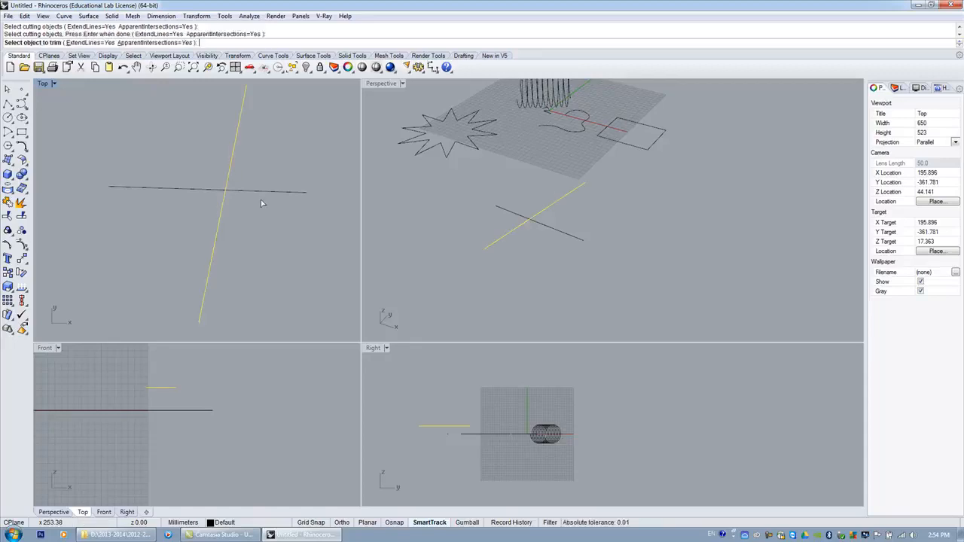
{"action": "left_click", "coordinate": [263, 193]}
{"action": "key", "text": "Return"}
{"action": "scroll", "coordinate": [271, 204], "scroll_direction": "down", "scroll_amount": 1}
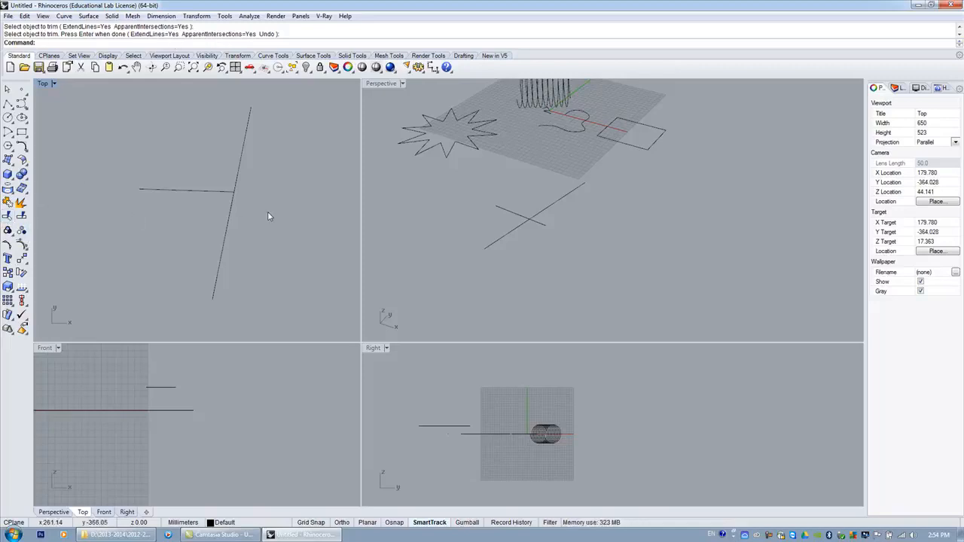
{"action": "key", "text": "ctrl+z"}
{"action": "key", "text": "Escape"}
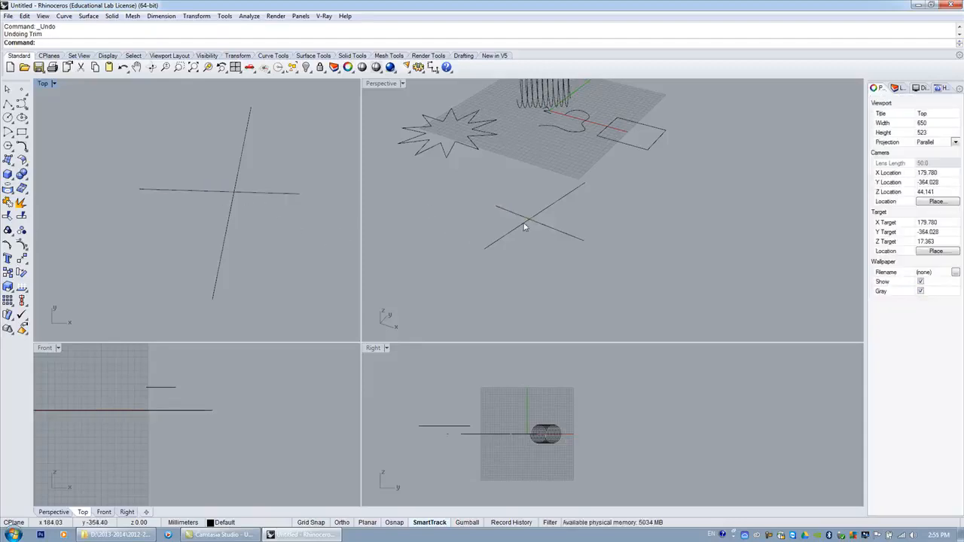
Try to trim the horizontal line at the slanted line with ExtendLines and ApparentIntersections set to No.
{"action": "left_click", "coordinate": [7, 217]}
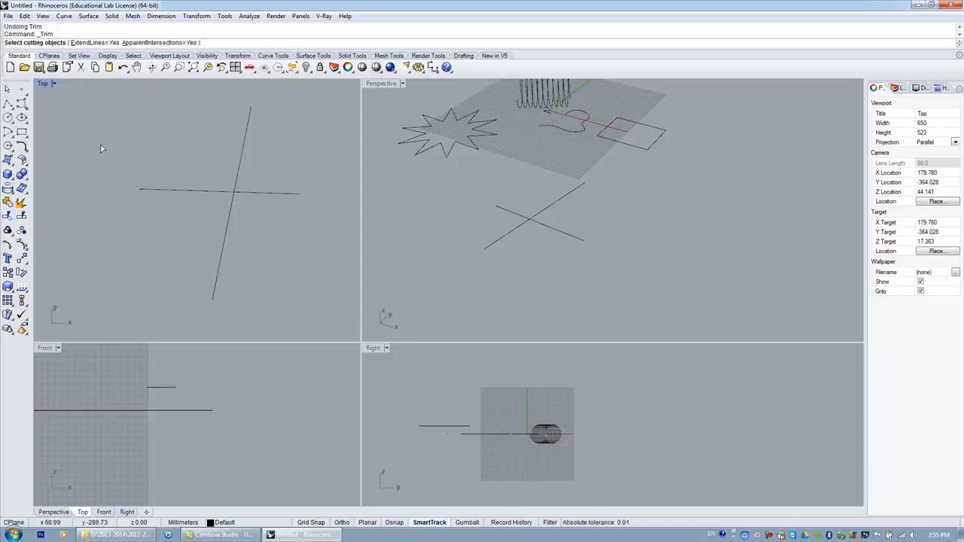
{"action": "left_click", "coordinate": [105, 43]}
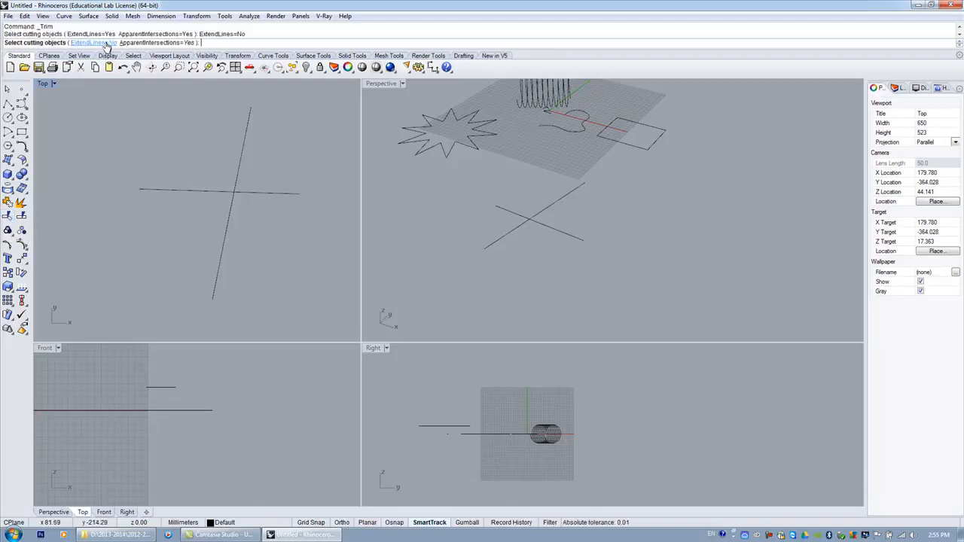
{"action": "left_click", "coordinate": [167, 43]}
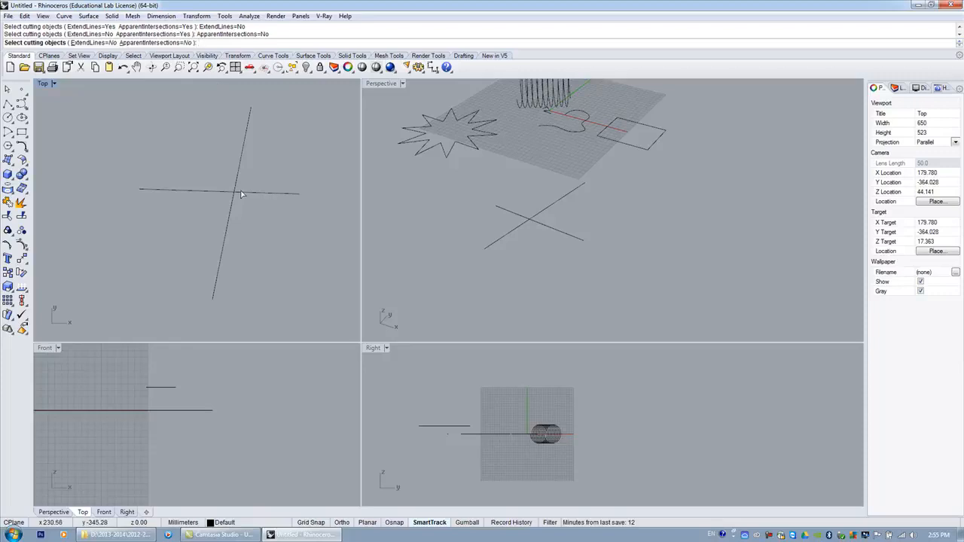
{"action": "left_click", "coordinate": [242, 158]}
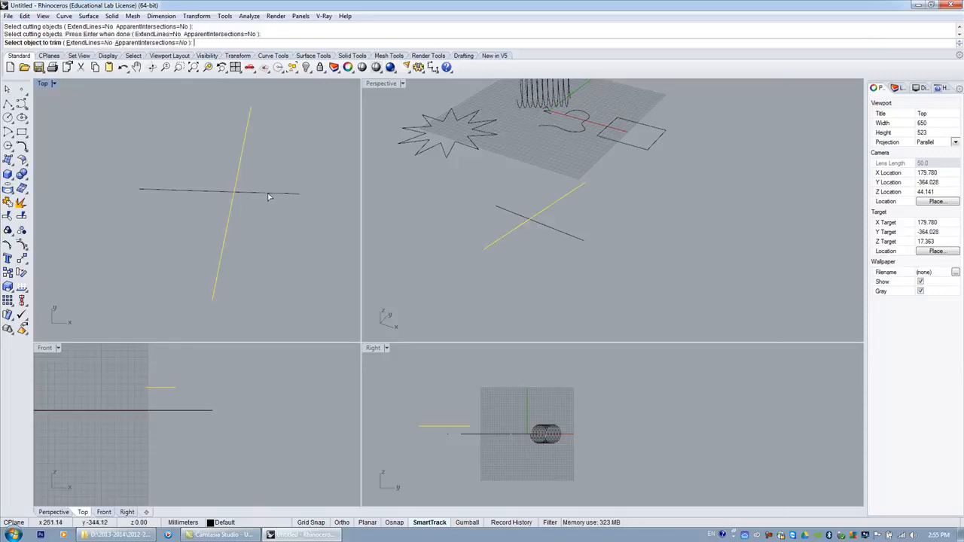
{"action": "key", "text": "Return"}
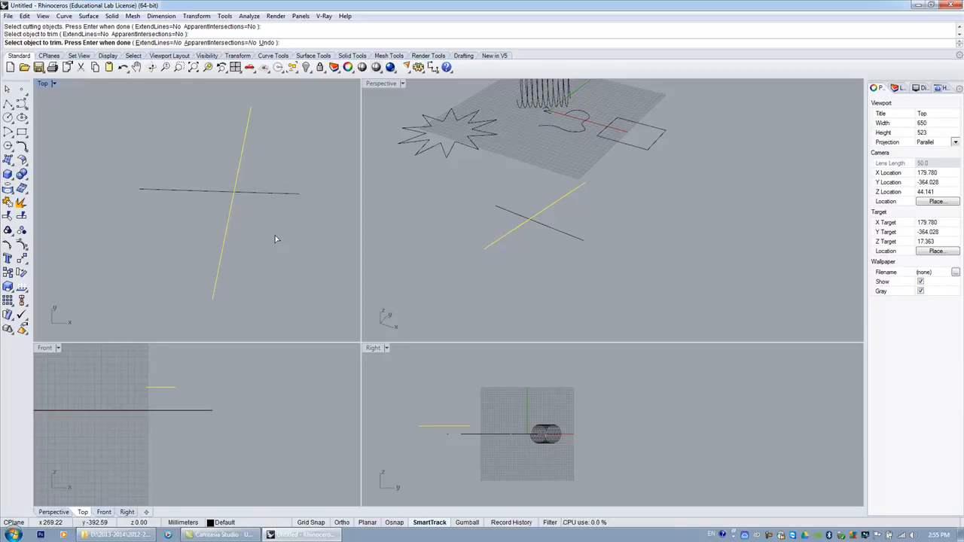
{"action": "key", "text": "Return"}
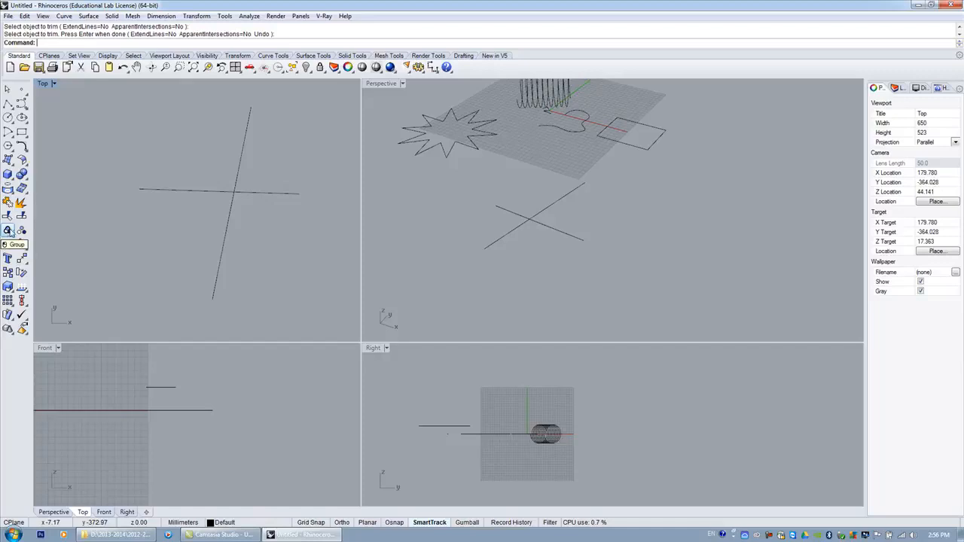
Select the helix, freeform curve, small polyline and rectangle together and move them to the right in the Top viewport.
{"action": "scroll", "coordinate": [125, 219], "scroll_direction": "down", "scroll_amount": 4}
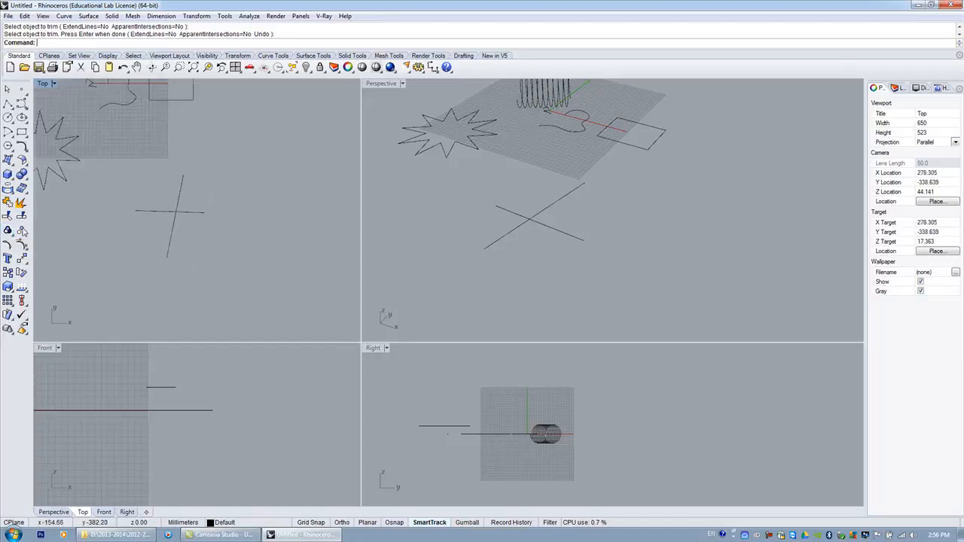
{"action": "scroll", "coordinate": [224, 241], "scroll_direction": "down", "scroll_amount": 5}
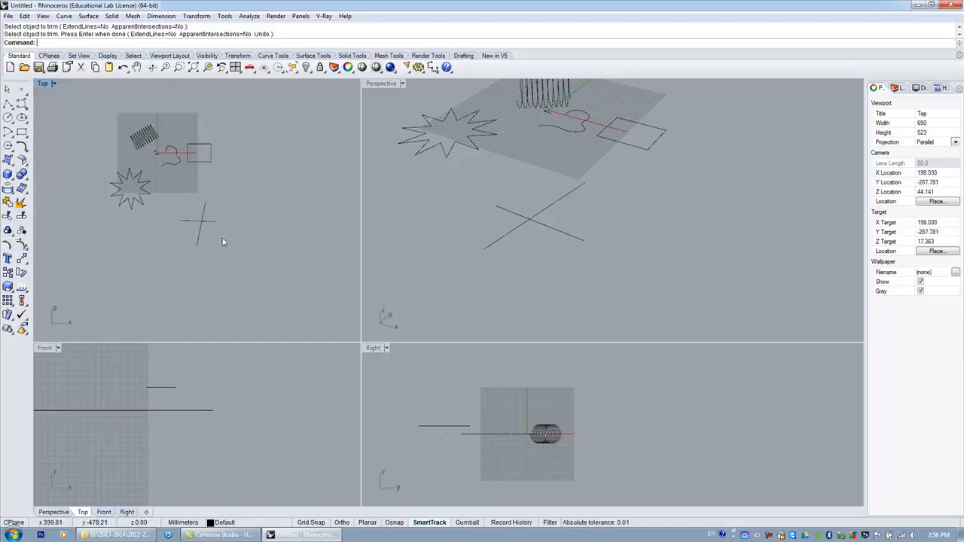
{"action": "scroll", "coordinate": [154, 159], "scroll_direction": "up", "scroll_amount": 5}
{"action": "scroll", "coordinate": [172, 152], "scroll_direction": "down", "scroll_amount": 2}
{"action": "left_click_drag", "start_coordinate": [115, 95], "coordinate": [241, 167]}
{"action": "scroll", "coordinate": [174, 170], "scroll_direction": "up", "scroll_amount": 5}
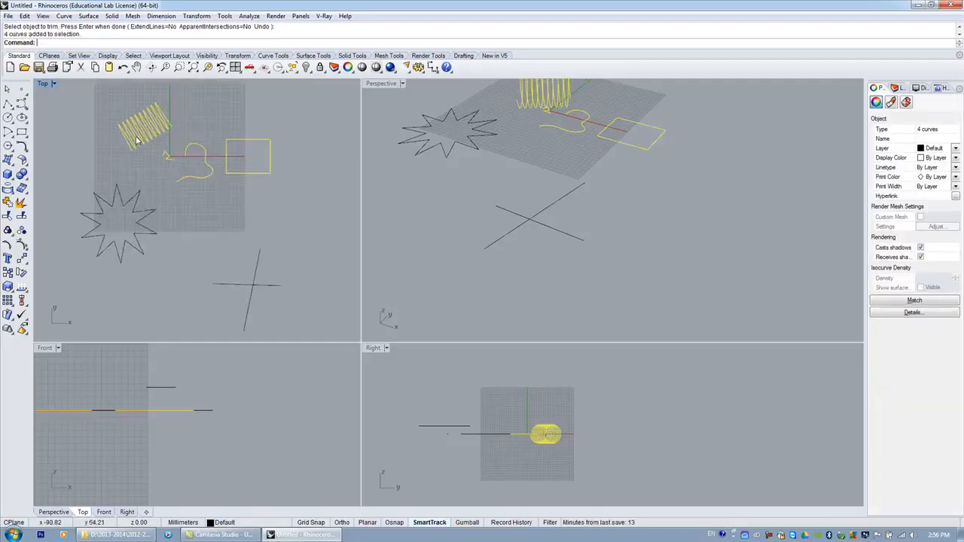
{"action": "scroll", "coordinate": [172, 171], "scroll_direction": "down", "scroll_amount": 3}
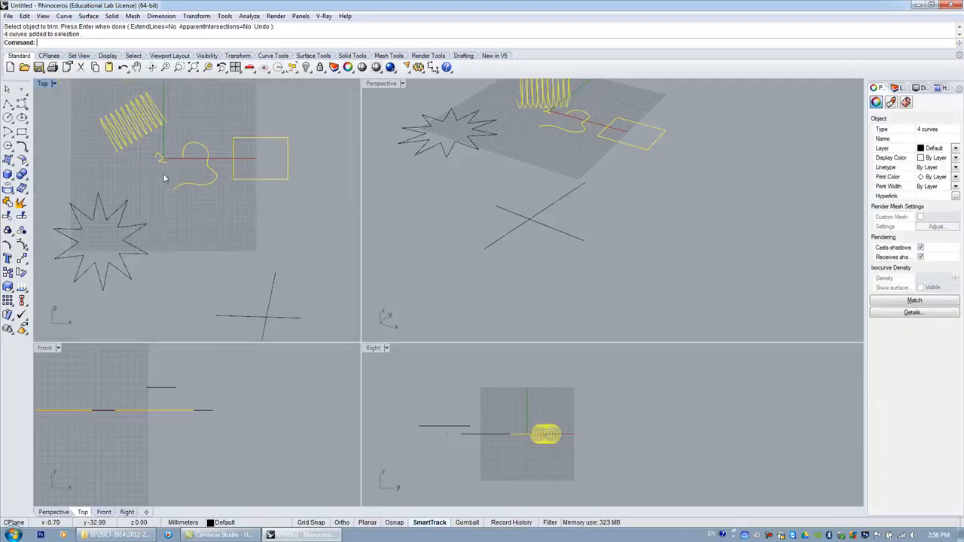
{"action": "scroll", "coordinate": [164, 178], "scroll_direction": "down", "scroll_amount": 3}
{"action": "left_click_drag", "start_coordinate": [182, 167], "coordinate": [193, 134]}
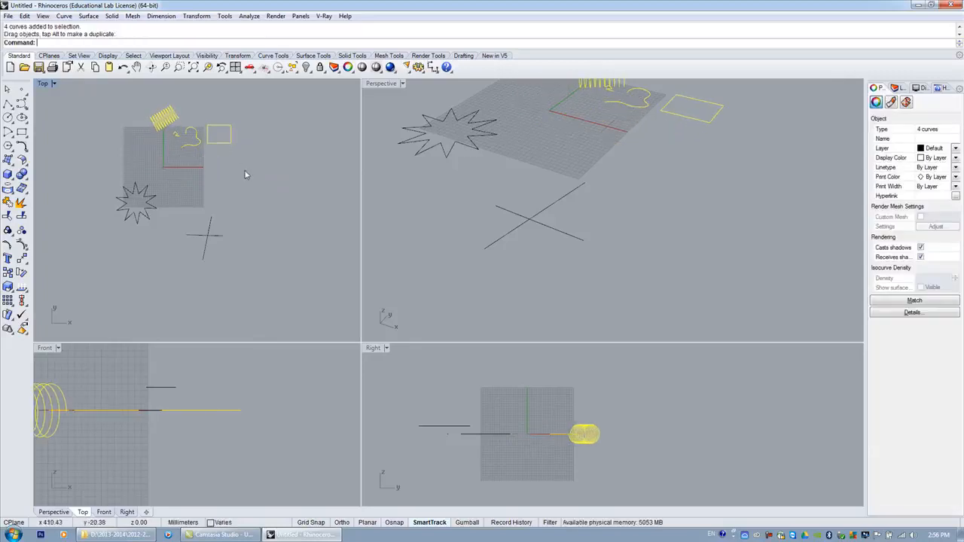
{"action": "scroll", "coordinate": [201, 114], "scroll_direction": "up", "scroll_amount": 3}
{"action": "scroll", "coordinate": [117, 166], "scroll_direction": "down", "scroll_amount": 3}
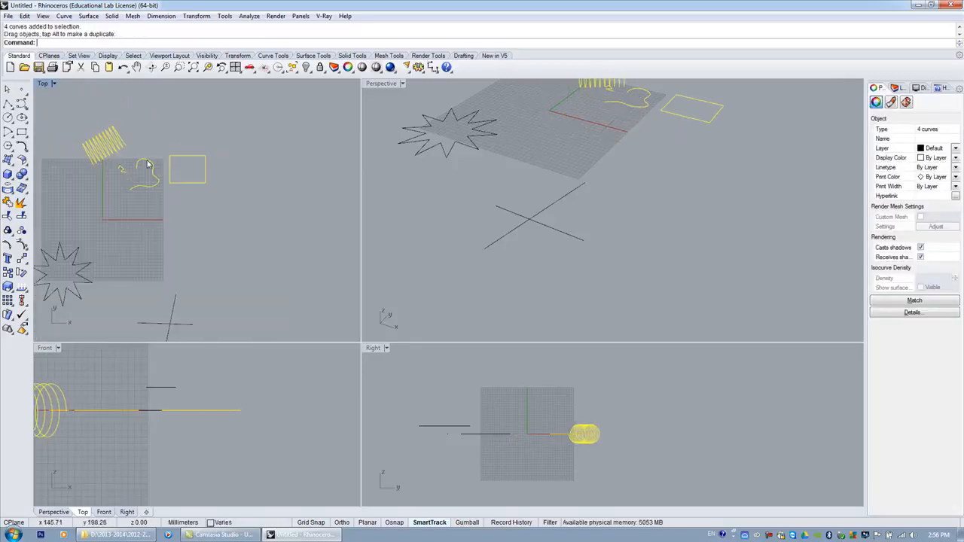
{"action": "left_click_drag", "start_coordinate": [148, 166], "coordinate": [186, 177]}
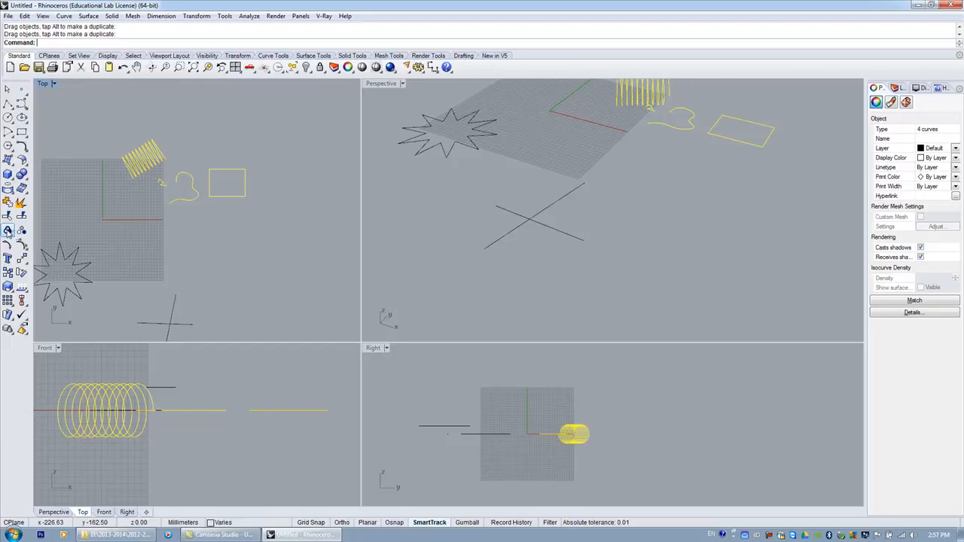
Group the four selected curves and move the group toward the upper right in the Top viewport.
{"action": "left_click", "coordinate": [7, 232]}
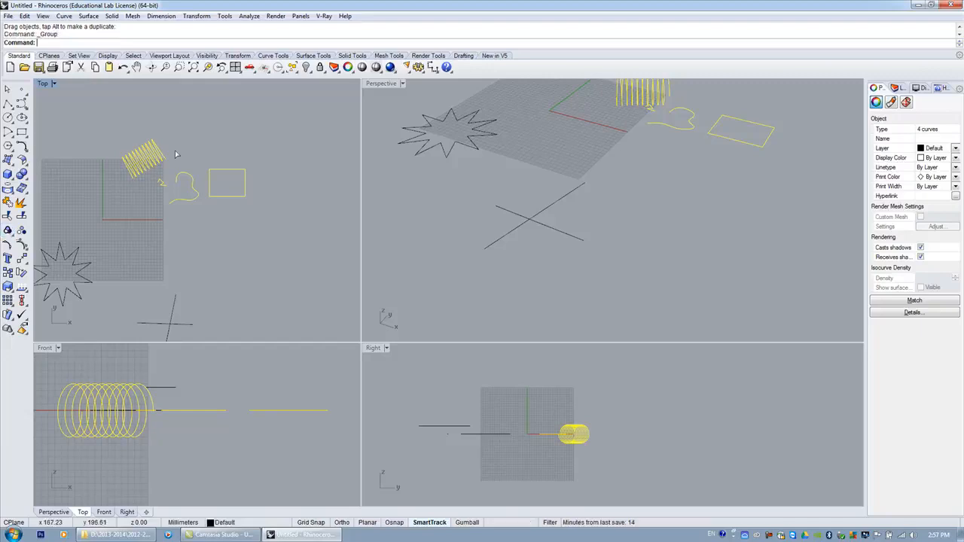
{"action": "left_click_drag", "start_coordinate": [146, 164], "coordinate": [213, 145]}
{"action": "scroll", "coordinate": [98, 274], "scroll_direction": "down", "scroll_amount": 3}
{"action": "scroll", "coordinate": [207, 424], "scroll_direction": "down", "scroll_amount": 5}
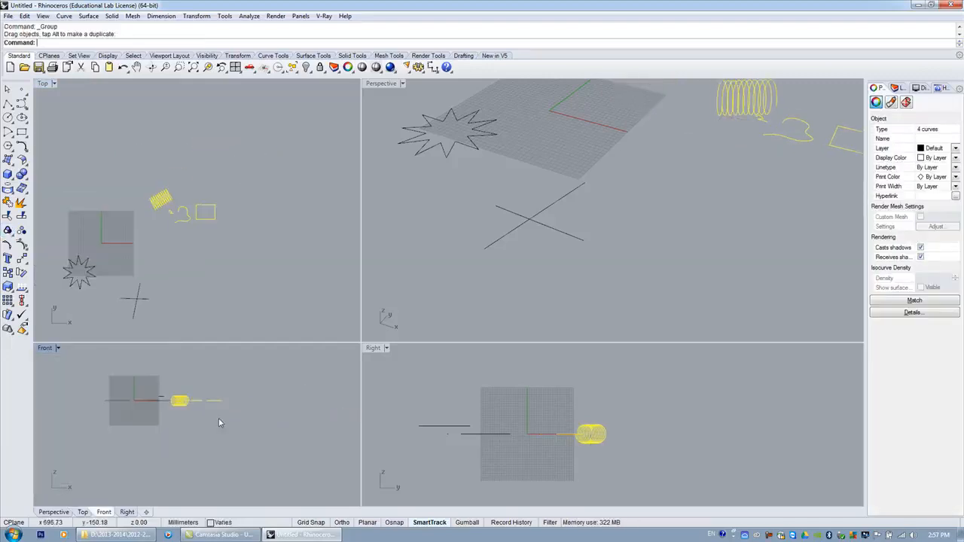
Move the grouped curves upward in the Front viewport and deselect them.
{"action": "left_click_drag", "start_coordinate": [182, 402], "coordinate": [183, 374]}
{"action": "left_click", "coordinate": [224, 421]}
{"action": "scroll", "coordinate": [128, 270], "scroll_direction": "up", "scroll_amount": 2}
{"action": "scroll", "coordinate": [134, 269], "scroll_direction": "up", "scroll_amount": 4}
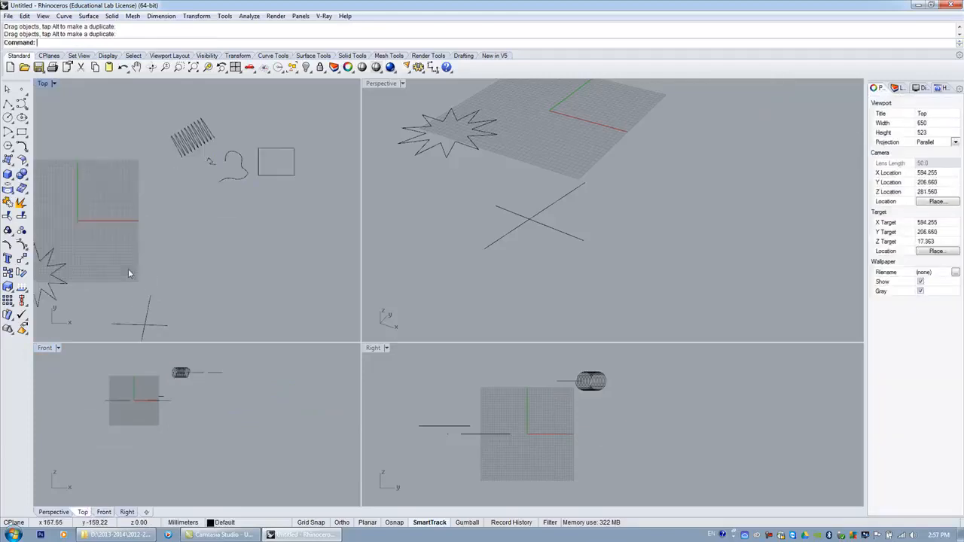
{"action": "scroll", "coordinate": [142, 194], "scroll_direction": "down", "scroll_amount": 5}
Select the group and ungroup its four curves, enlarging the Perspective viewport.
{"action": "left_click", "coordinate": [191, 171]}
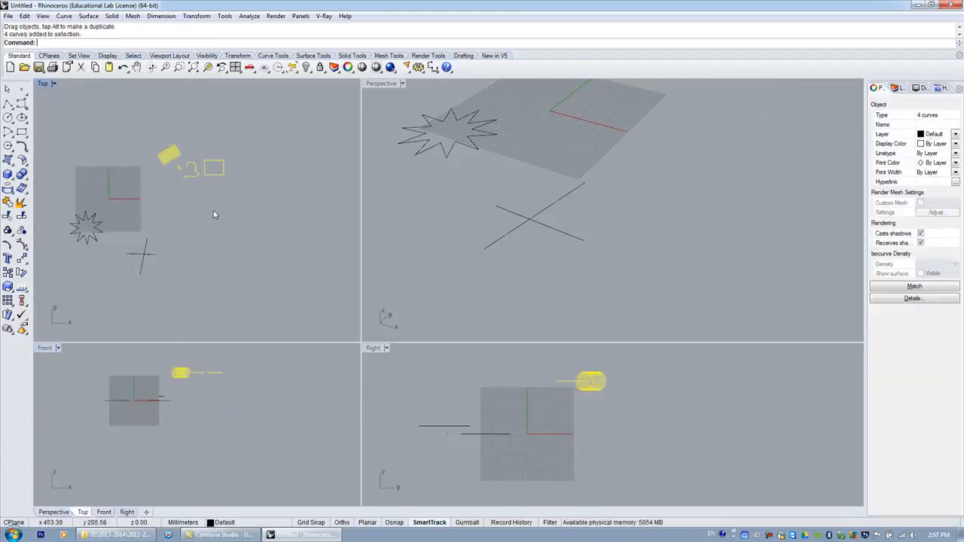
{"action": "left_click", "coordinate": [25, 232]}
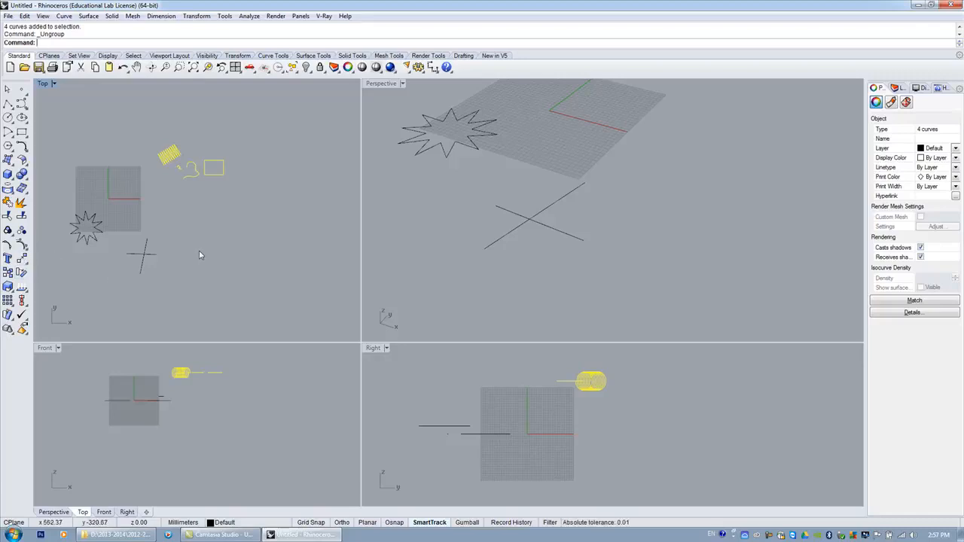
{"action": "scroll", "coordinate": [504, 241], "scroll_direction": "down", "scroll_amount": 3}
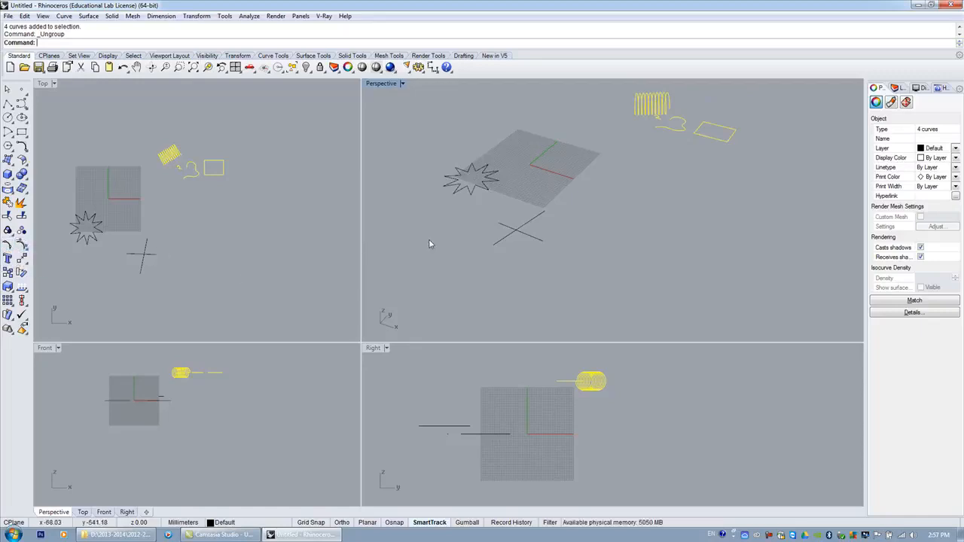
{"action": "left_click_drag", "start_coordinate": [359, 339], "coordinate": [308, 258]}
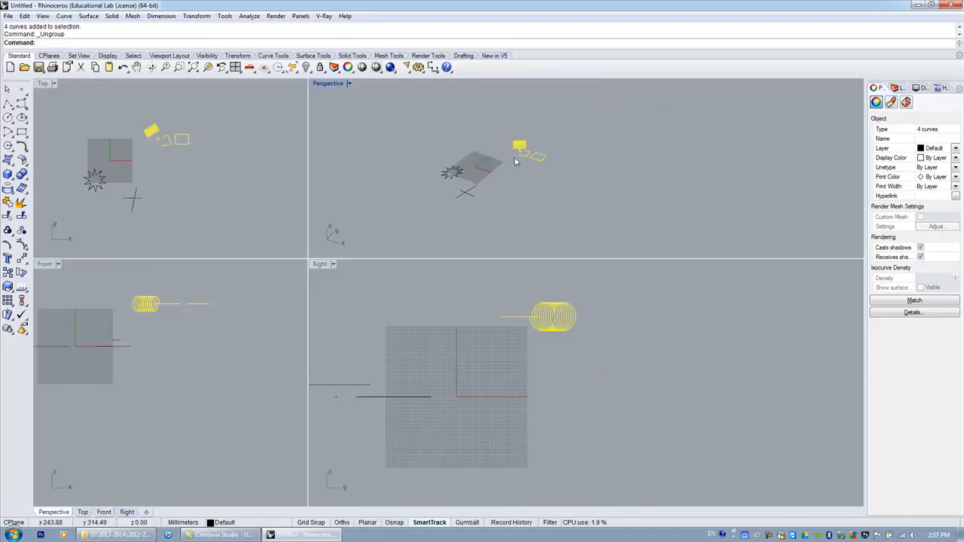
{"action": "scroll", "coordinate": [522, 158], "scroll_direction": "up", "scroll_amount": 5}
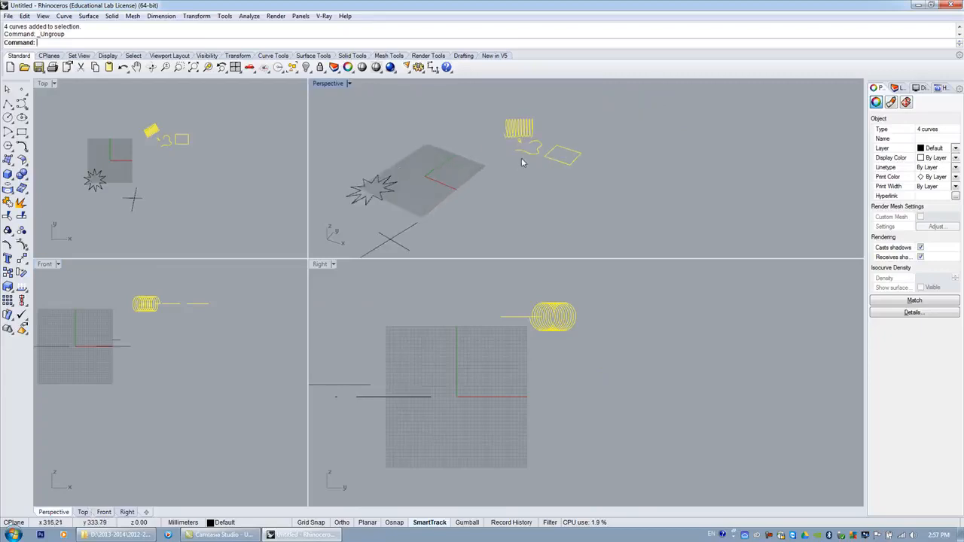
Turn on control points for the four selected curves.
{"action": "left_click", "coordinate": [24, 246]}
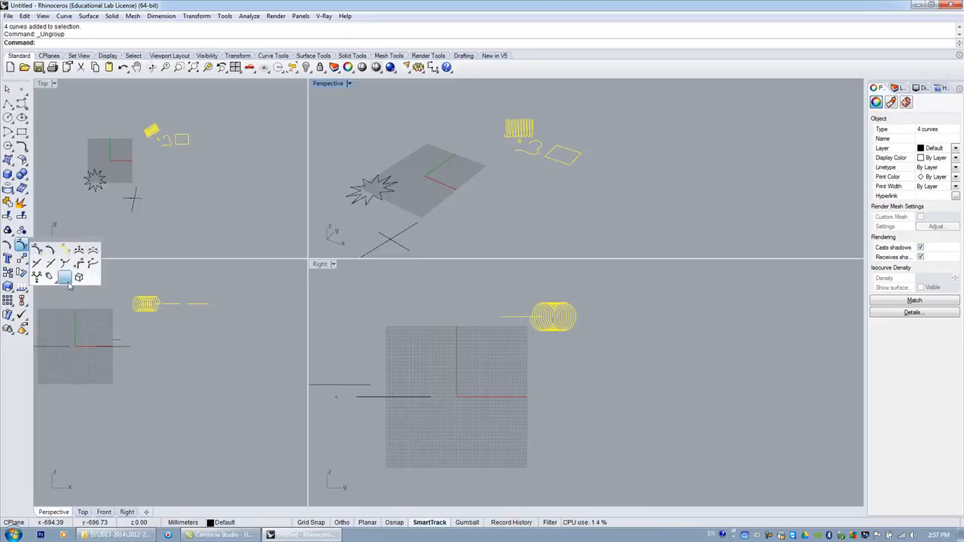
{"action": "left_click", "coordinate": [35, 250]}
{"action": "scroll", "coordinate": [176, 141], "scroll_direction": "up", "scroll_amount": 3}
{"action": "scroll", "coordinate": [179, 146], "scroll_direction": "up", "scroll_amount": 3}
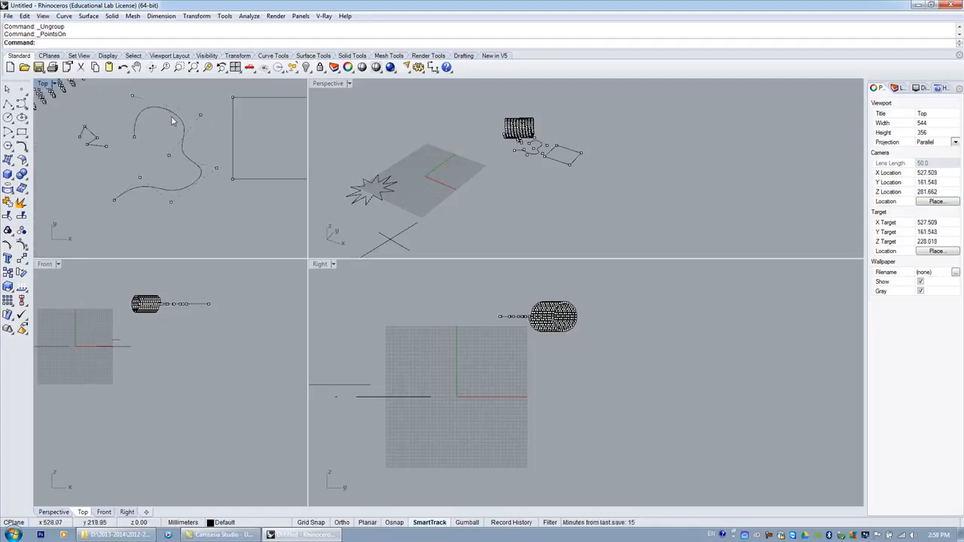
Reshape the freeform curve by moving several of its control points in the Top viewport.
{"action": "mouse_move", "coordinate": [201, 115]}
{"action": "left_mouse_down"}
{"action": "mouse_move", "coordinate": [178, 123]}
{"action": "mouse_move", "coordinate": [208, 112]}
{"action": "mouse_move", "coordinate": [189, 130]}
{"action": "mouse_move", "coordinate": [198, 112]}
{"action": "mouse_move", "coordinate": [184, 107]}
{"action": "mouse_move", "coordinate": [191, 128]}
{"action": "left_mouse_up"}
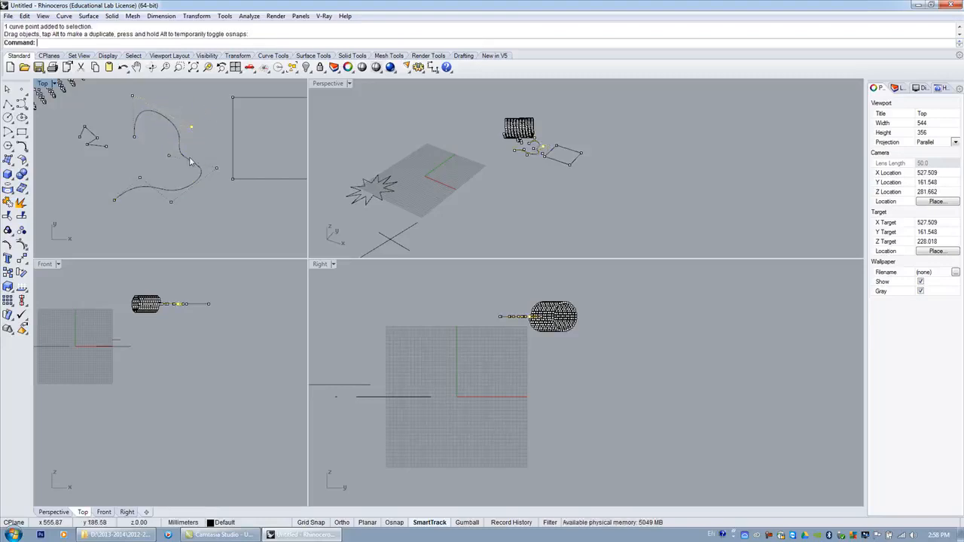
{"action": "mouse_move", "coordinate": [133, 97]}
{"action": "left_mouse_down"}
{"action": "mouse_move", "coordinate": [154, 110]}
{"action": "mouse_move", "coordinate": [150, 101]}
{"action": "left_mouse_up"}
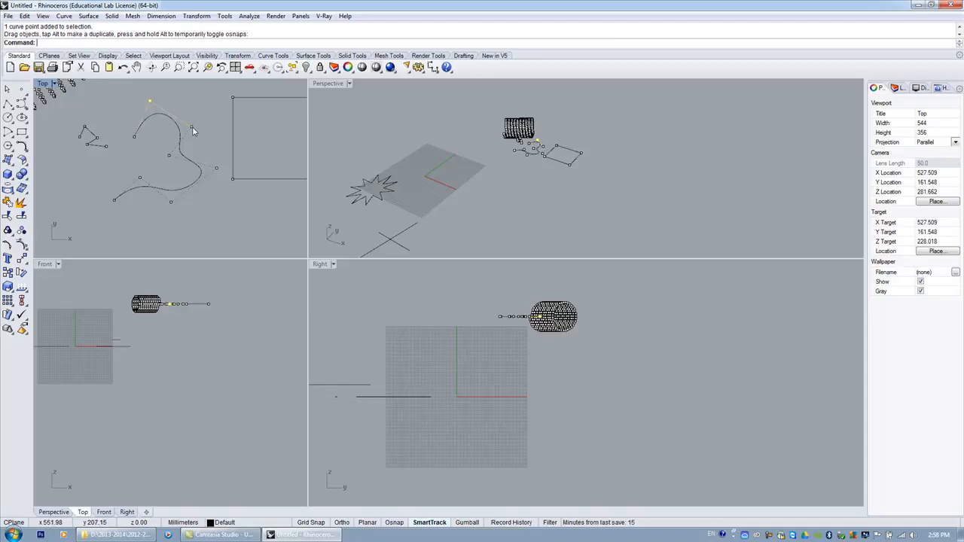
{"action": "left_click_drag", "start_coordinate": [192, 130], "coordinate": [195, 125]}
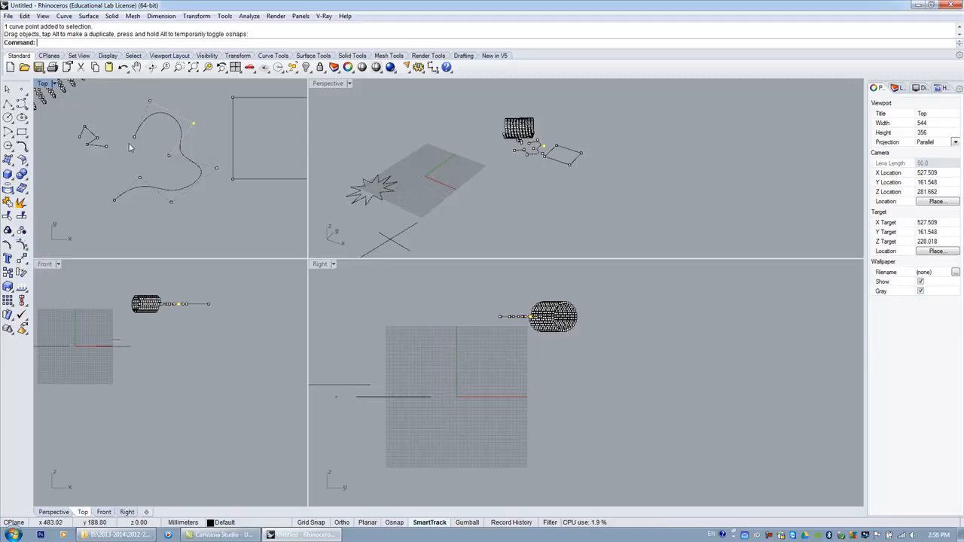
{"action": "scroll", "coordinate": [139, 150], "scroll_direction": "down", "scroll_amount": 3}
{"action": "left_click_drag", "start_coordinate": [148, 173], "coordinate": [143, 199]}
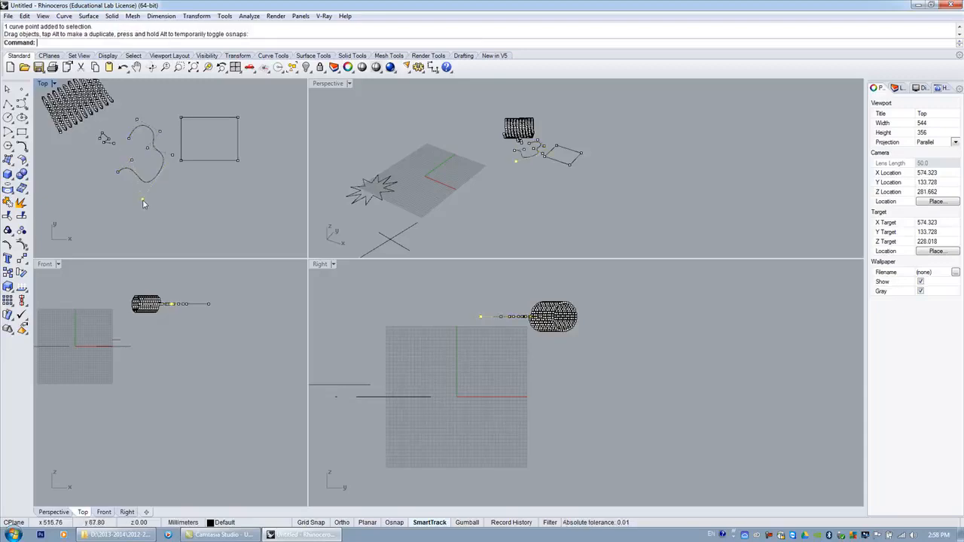
{"action": "scroll", "coordinate": [106, 203], "scroll_direction": "up", "scroll_amount": 3}
{"action": "scroll", "coordinate": [105, 203], "scroll_direction": "down", "scroll_amount": 1}
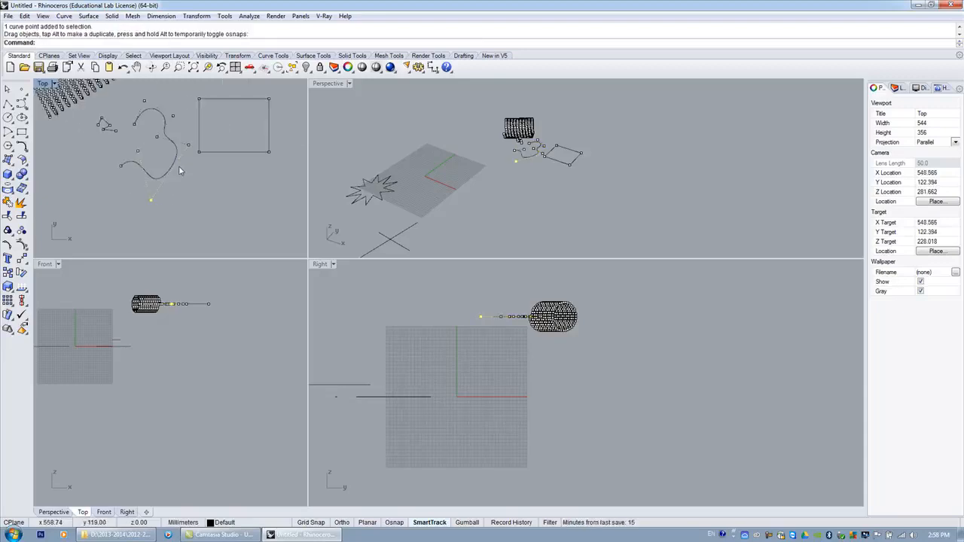
Move the rectangle's lower-right control point outward to reshape it into a quadrilateral in the Top viewport.
{"action": "scroll", "coordinate": [114, 110], "scroll_direction": "down", "scroll_amount": 6}
{"action": "scroll", "coordinate": [167, 106], "scroll_direction": "up", "scroll_amount": 6}
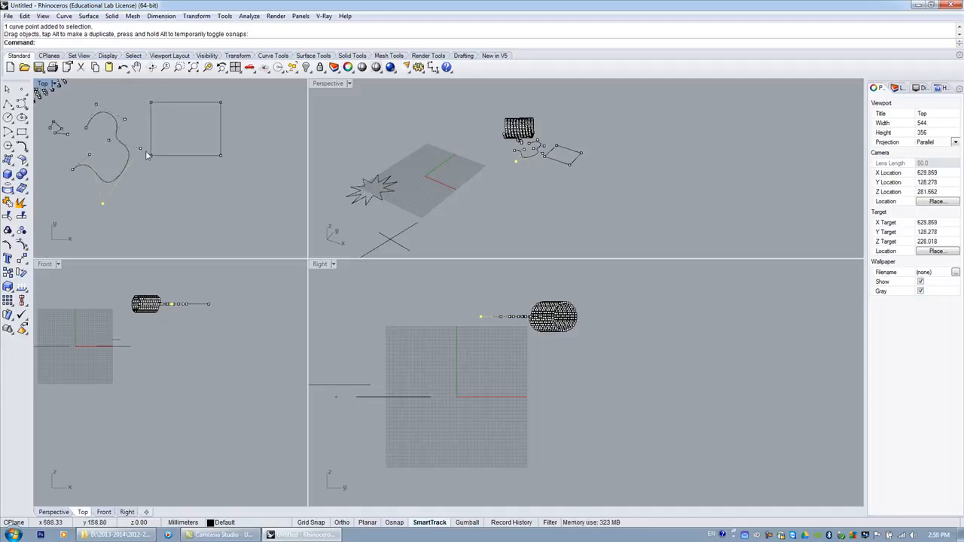
{"action": "left_click", "coordinate": [221, 156]}
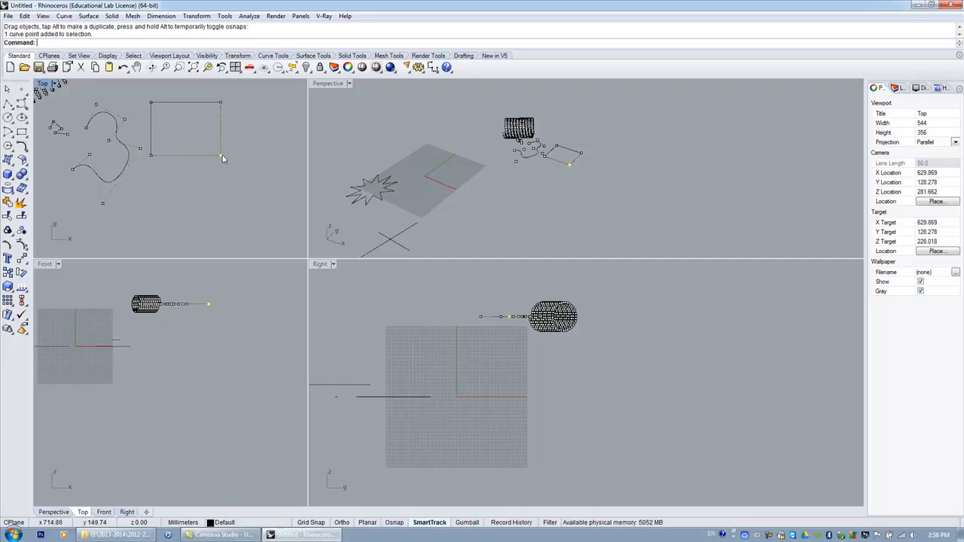
{"action": "left_click_drag", "start_coordinate": [223, 158], "coordinate": [274, 222]}
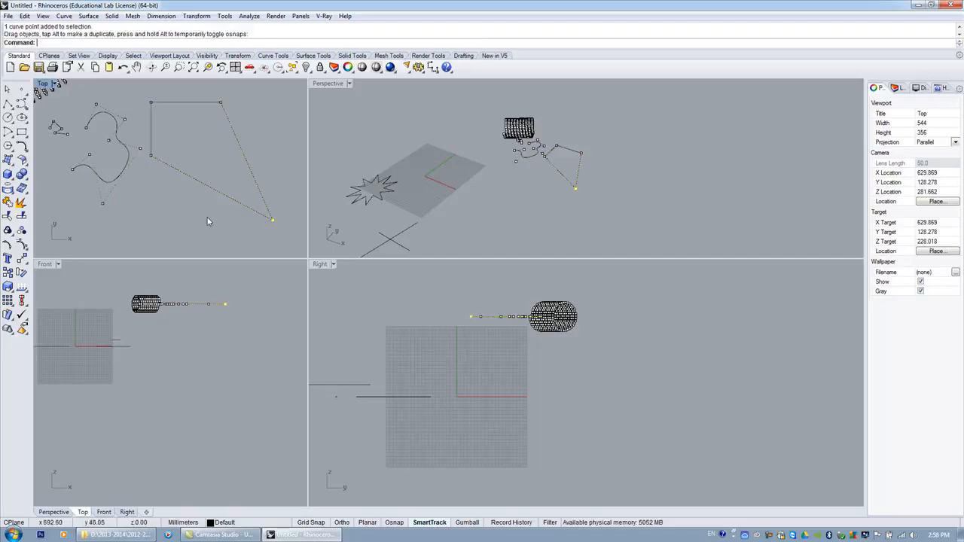
Start the Copy command, then cancel it and turn off the control points.
{"action": "scroll", "coordinate": [159, 159], "scroll_direction": "down", "scroll_amount": 3}
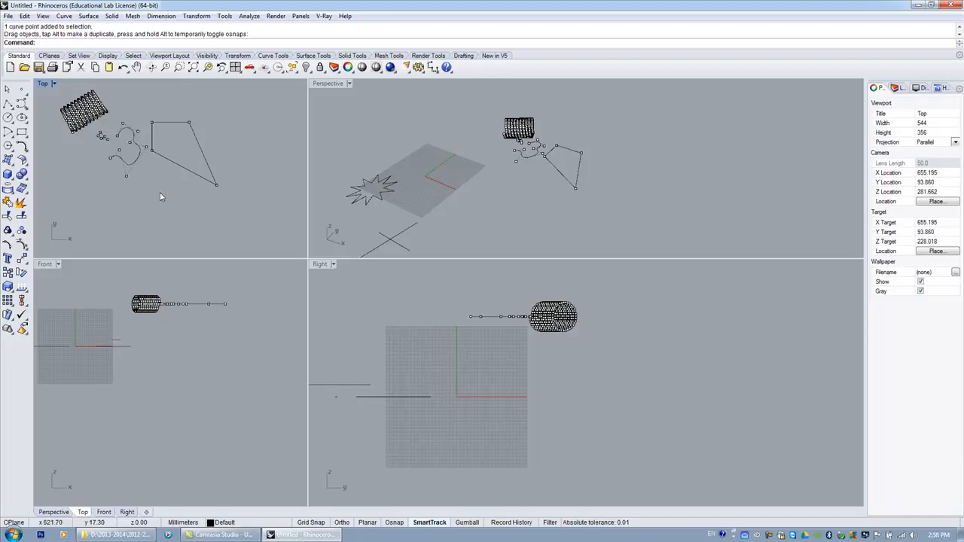
{"action": "left_click", "coordinate": [23, 261]}
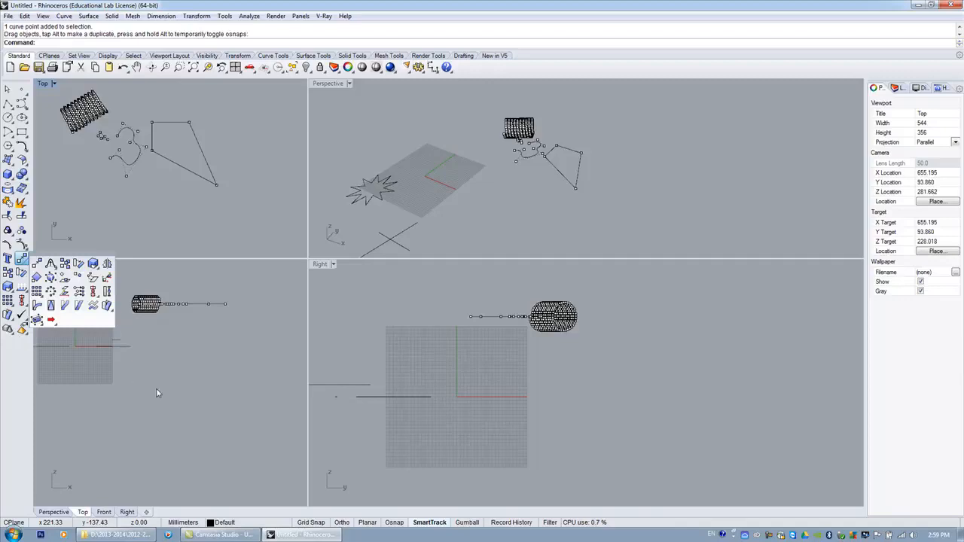
{"action": "left_click", "coordinate": [175, 396]}
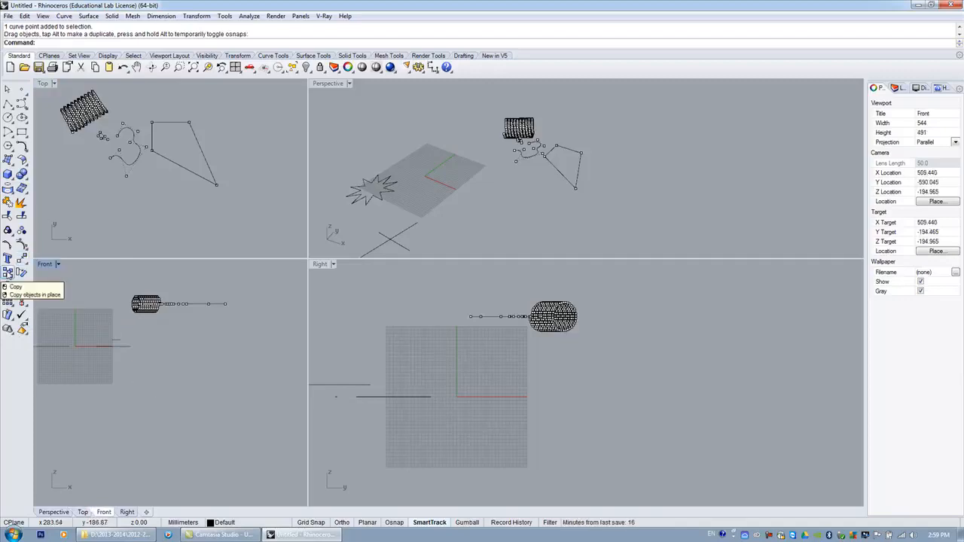
{"action": "left_click", "coordinate": [22, 259]}
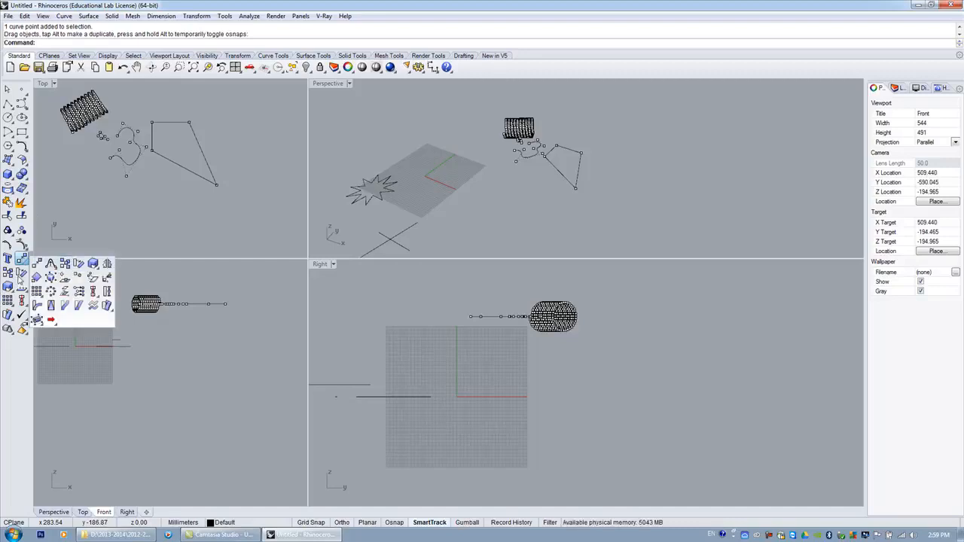
{"action": "left_click", "coordinate": [8, 274]}
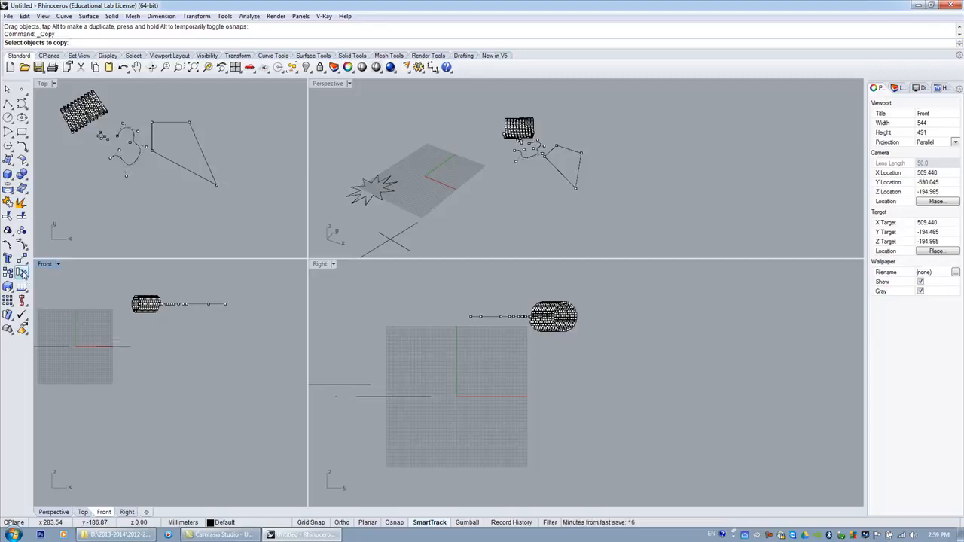
{"action": "left_click", "coordinate": [22, 259]}
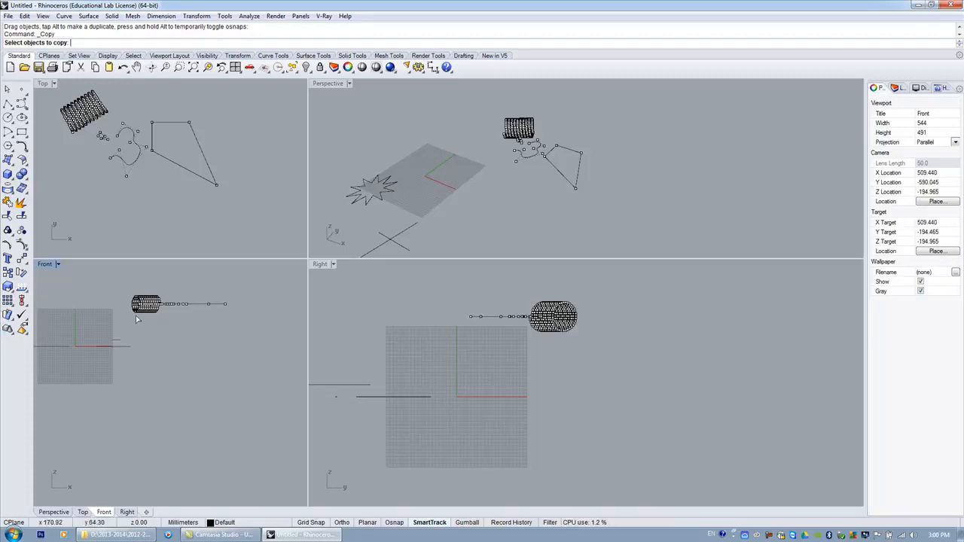
{"action": "key", "text": "Escape"}
{"action": "key", "text": "Escape"}
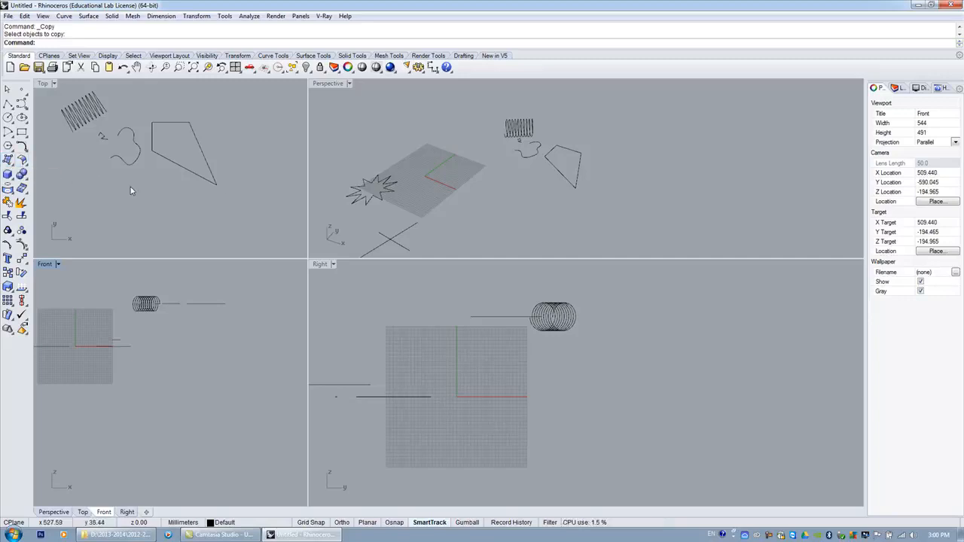
Enlarge the Top viewport and draw an S-shaped freeform curve through five points.
{"action": "left_click_drag", "start_coordinate": [307, 258], "coordinate": [560, 380]}
{"action": "scroll", "coordinate": [268, 246], "scroll_direction": "down", "scroll_amount": 3}
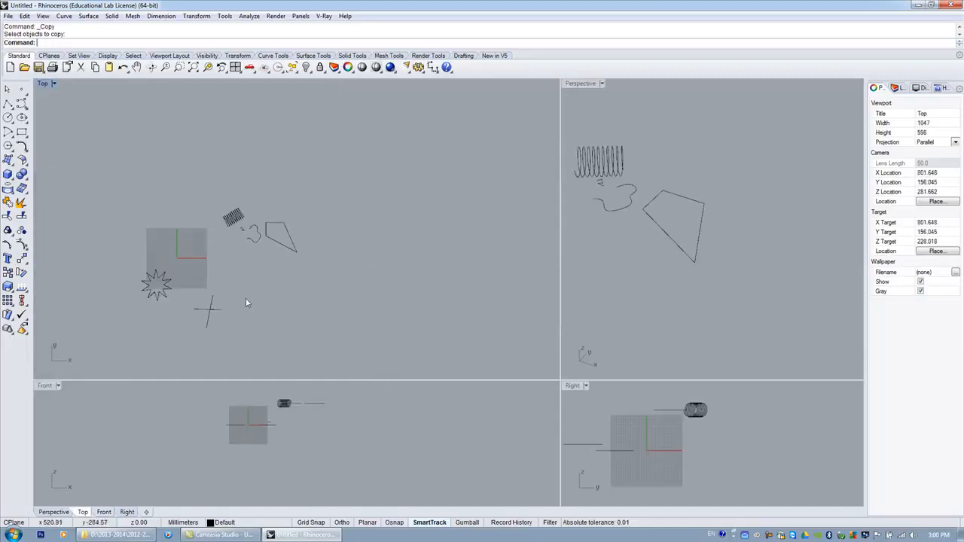
{"action": "scroll", "coordinate": [249, 304], "scroll_direction": "up", "scroll_amount": 5}
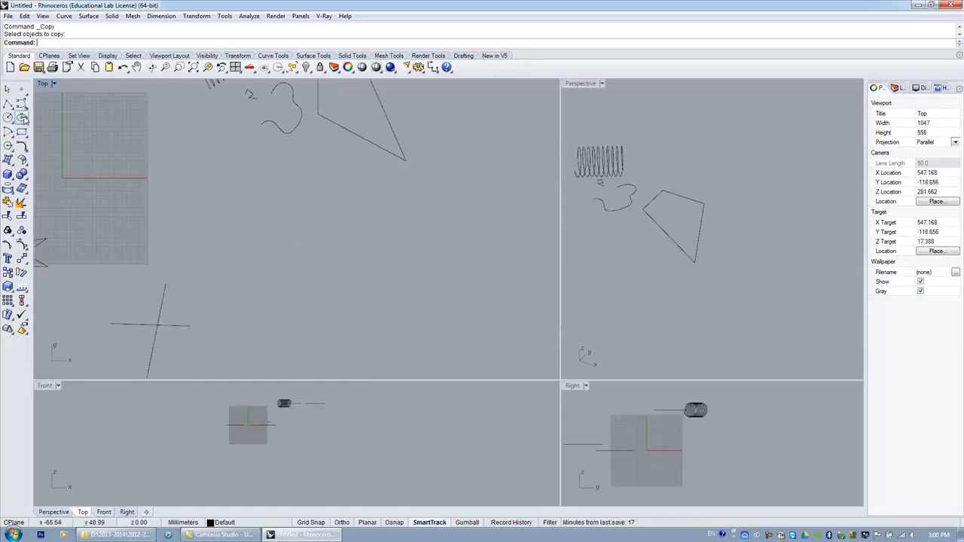
{"action": "left_click", "coordinate": [21, 104]}
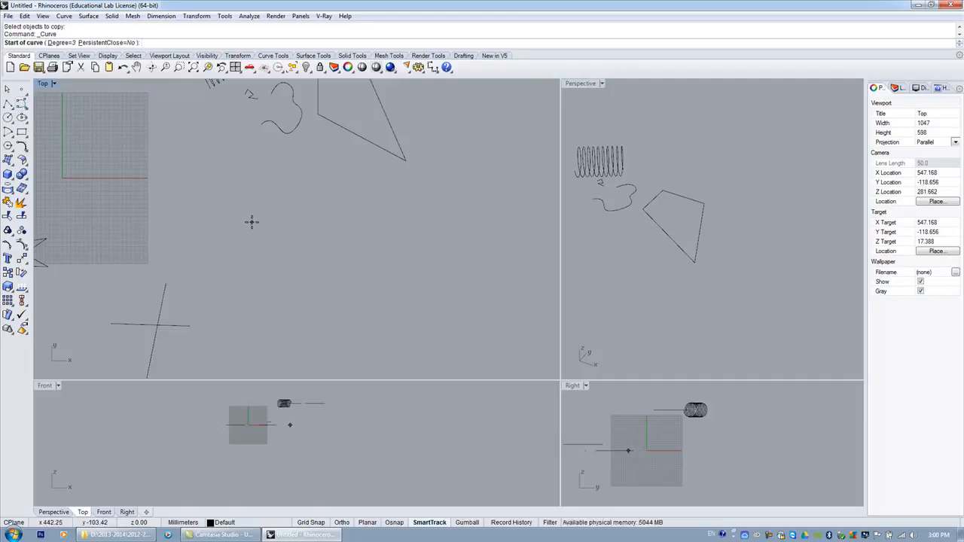
{"action": "left_click", "coordinate": [235, 195]}
{"action": "left_click", "coordinate": [269, 230]}
{"action": "left_click", "coordinate": [241, 248]}
{"action": "left_click", "coordinate": [220, 269]}
{"action": "left_click", "coordinate": [234, 295]}
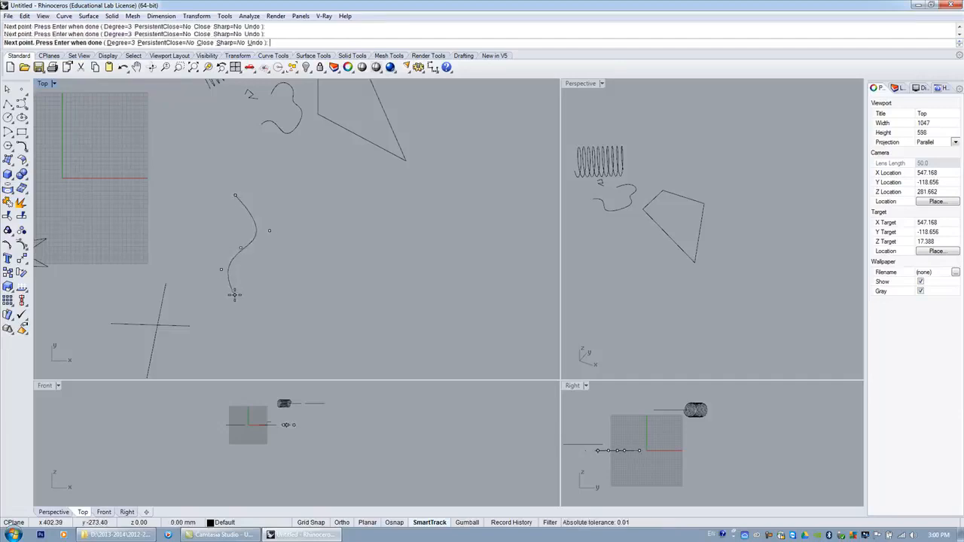
{"action": "key", "text": "Return"}
{"action": "key", "text": "Return"}
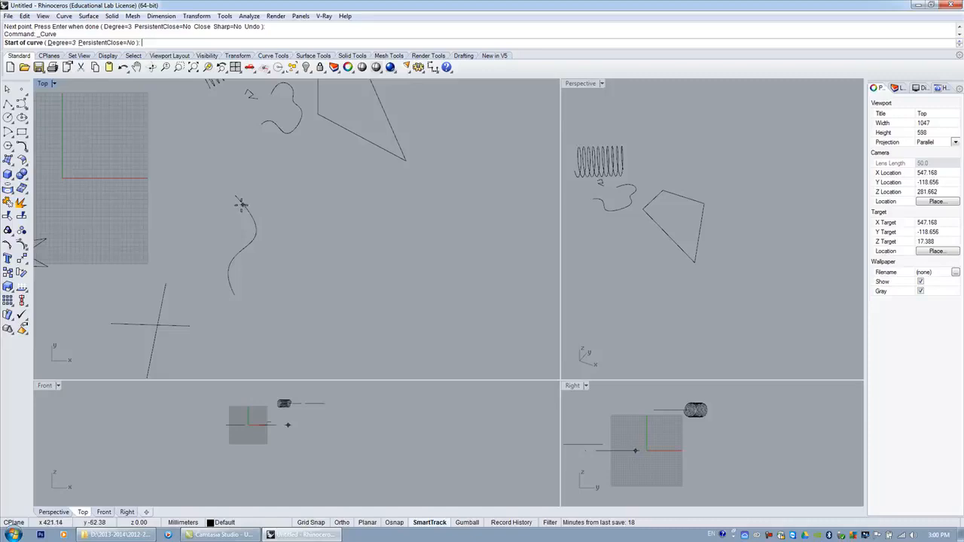
Draw a three-point freeform curve running rightward from the top of the S-shaped curve.
{"action": "scroll", "coordinate": [237, 213], "scroll_direction": "up", "scroll_amount": 1}
{"action": "scroll", "coordinate": [236, 213], "scroll_direction": "up", "scroll_amount": 1}
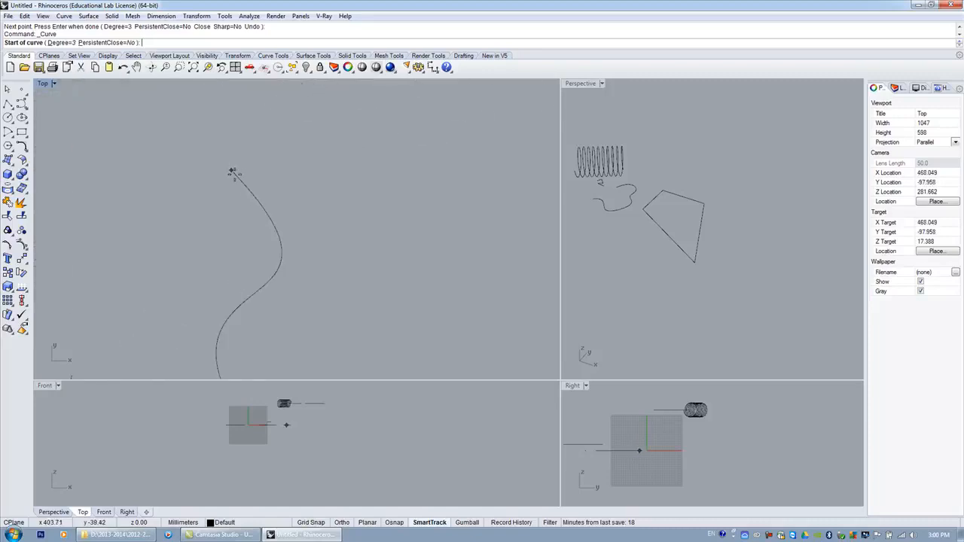
{"action": "scroll", "coordinate": [240, 178], "scroll_direction": "down", "scroll_amount": 1}
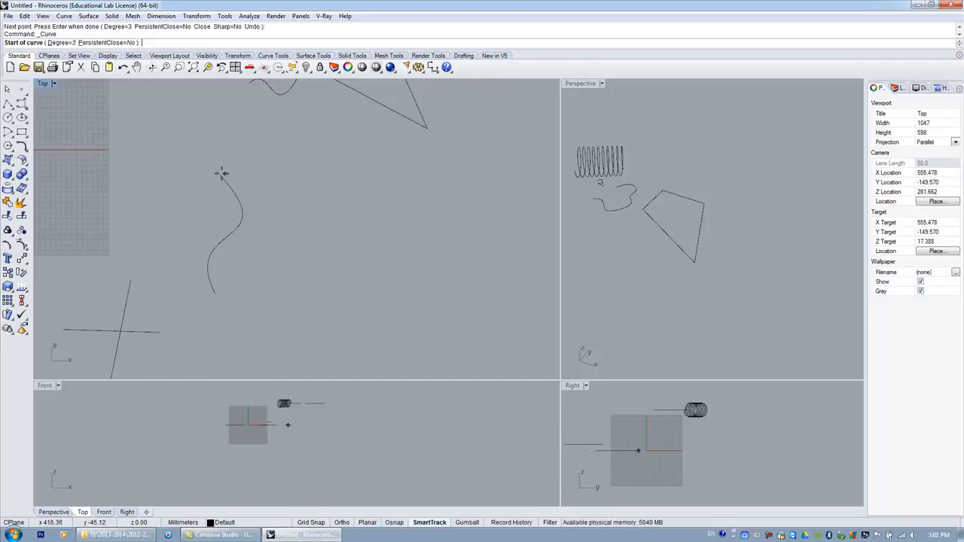
{"action": "scroll", "coordinate": [221, 173], "scroll_direction": "up", "scroll_amount": 5}
{"action": "scroll", "coordinate": [218, 155], "scroll_direction": "down", "scroll_amount": 5}
{"action": "scroll", "coordinate": [219, 154], "scroll_direction": "down", "scroll_amount": 2}
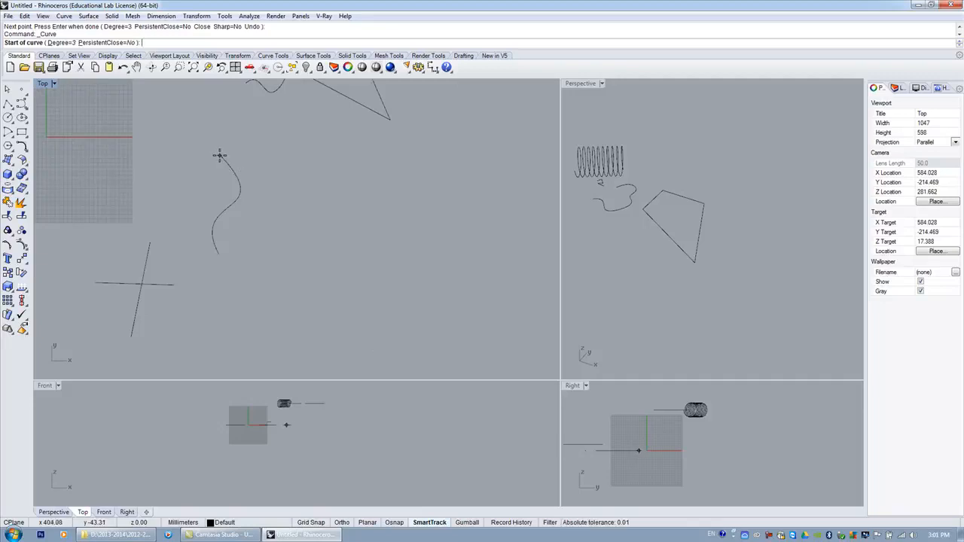
{"action": "left_click", "coordinate": [220, 155]}
{"action": "left_click", "coordinate": [259, 174]}
{"action": "left_click", "coordinate": [330, 159]}
{"action": "right_click", "coordinate": [330, 159]}
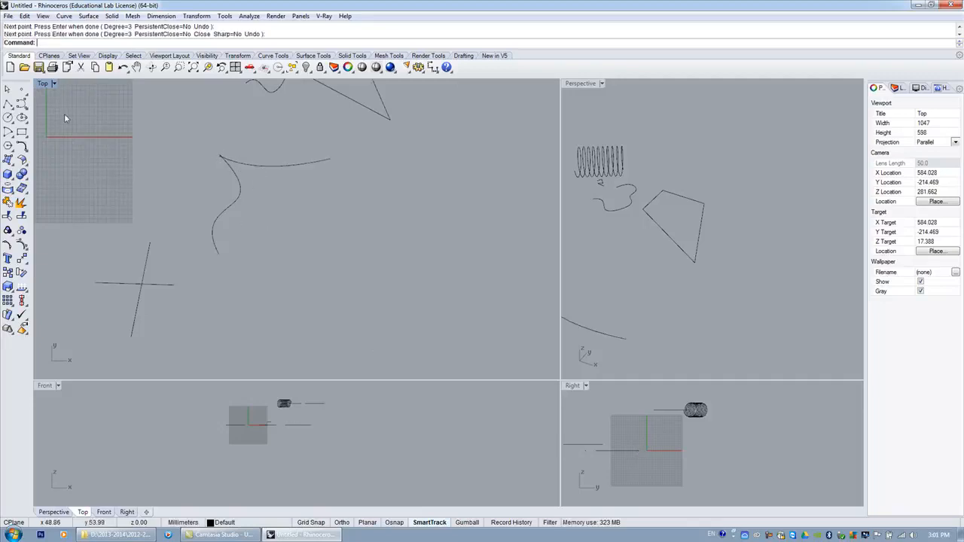
Draw a four-point freeform curve running downward from the end of the horizontal curve.
{"action": "left_click", "coordinate": [22, 104]}
{"action": "left_click", "coordinate": [328, 154]}
{"action": "left_click", "coordinate": [316, 200]}
{"action": "left_click", "coordinate": [336, 244]}
{"action": "right_click", "coordinate": [323, 289]}
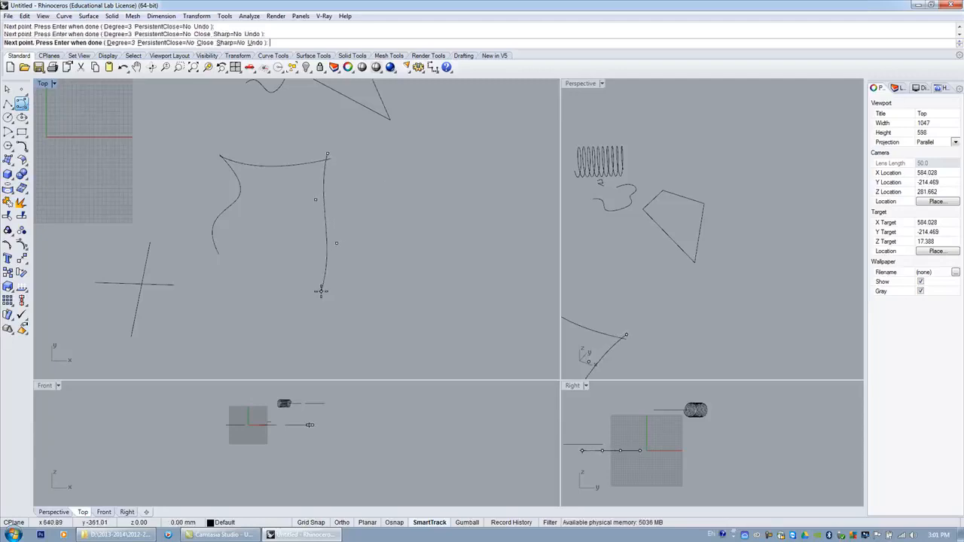
Inspect the curve junctions, then delete the horizontal curve connecting the two vertical curves.
{"action": "scroll", "coordinate": [329, 161], "scroll_direction": "up", "scroll_amount": 5}
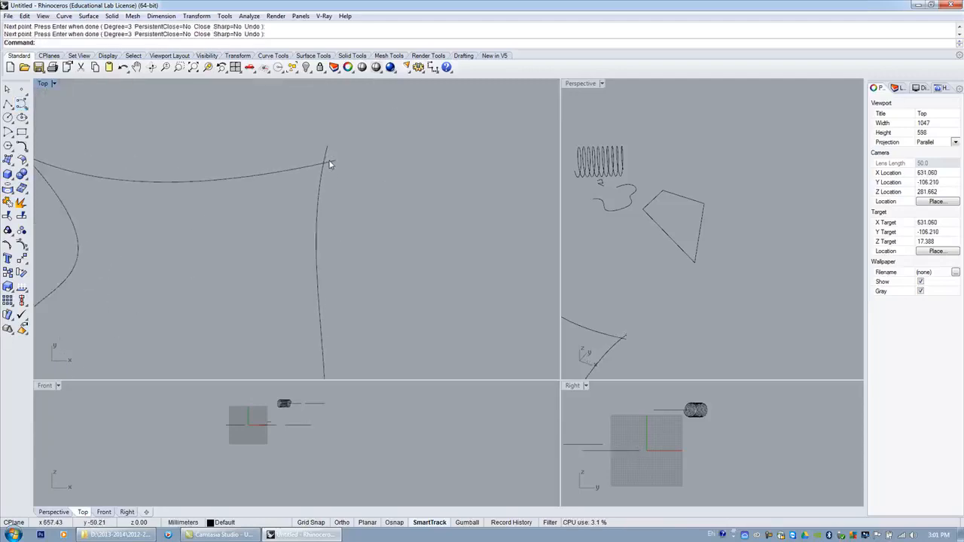
{"action": "scroll", "coordinate": [329, 163], "scroll_direction": "down", "scroll_amount": 5}
{"action": "scroll", "coordinate": [194, 158], "scroll_direction": "up", "scroll_amount": 5}
{"action": "scroll", "coordinate": [195, 157], "scroll_direction": "up", "scroll_amount": 5}
{"action": "scroll", "coordinate": [195, 156], "scroll_direction": "down", "scroll_amount": 5}
{"action": "scroll", "coordinate": [195, 158], "scroll_direction": "up", "scroll_amount": 3}
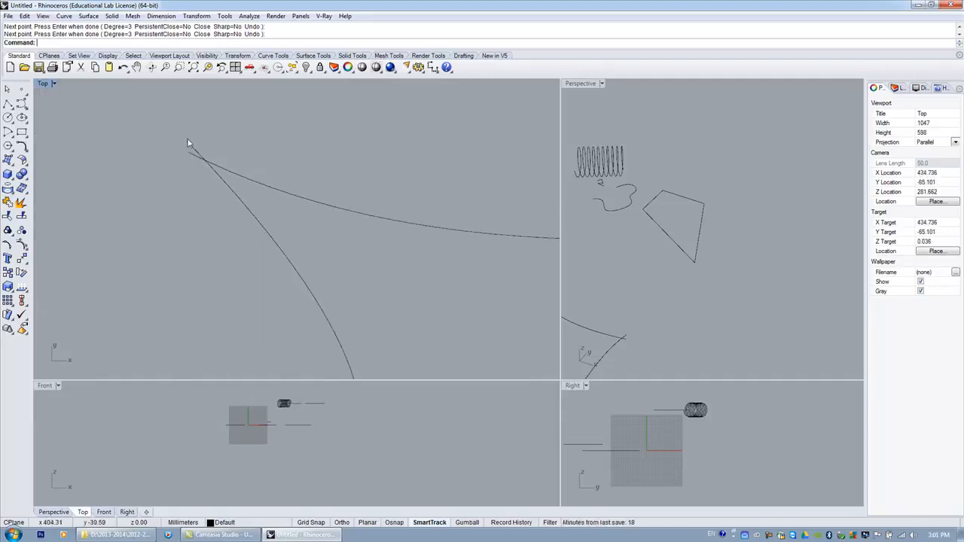
{"action": "scroll", "coordinate": [186, 218], "scroll_direction": "down", "scroll_amount": 4}
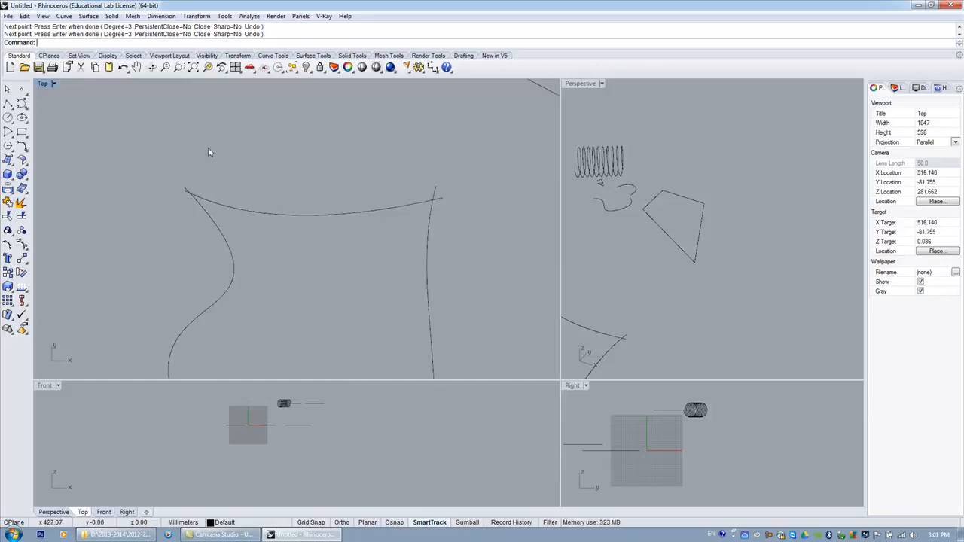
{"action": "scroll", "coordinate": [210, 153], "scroll_direction": "down", "scroll_amount": 3}
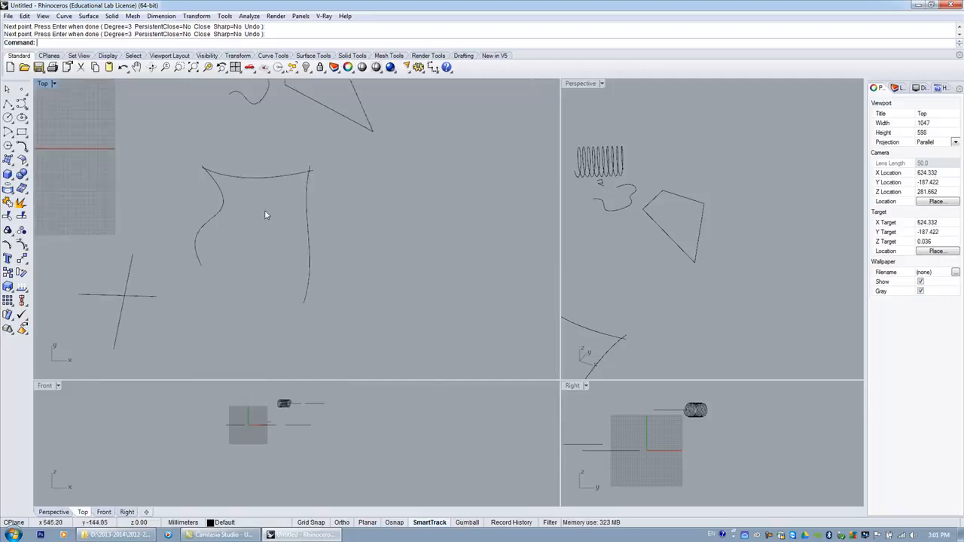
{"action": "left_click", "coordinate": [263, 180]}
{"action": "key", "text": "Delete"}
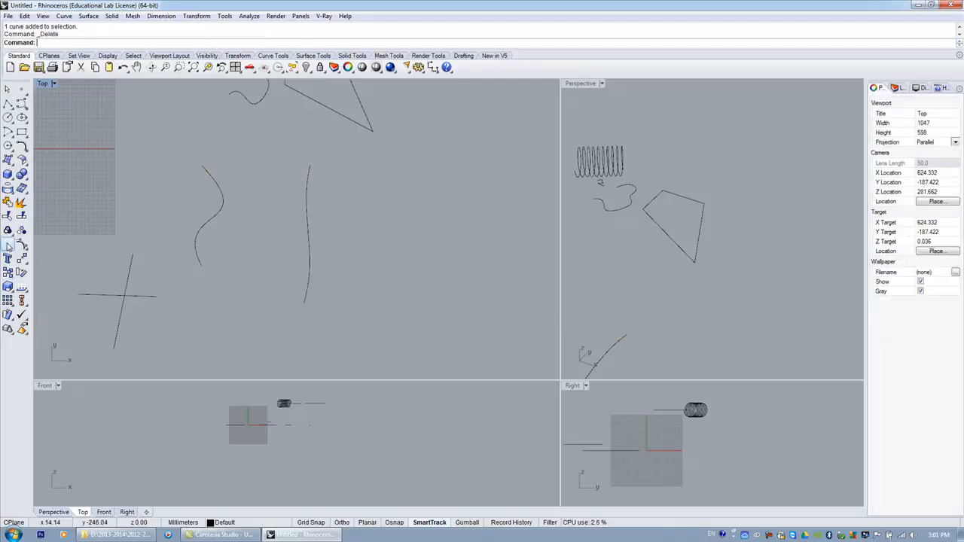
Start a Text Object reading Snap with the default solid settings and preview it in the Top viewport.
{"action": "left_click", "coordinate": [8, 259]}
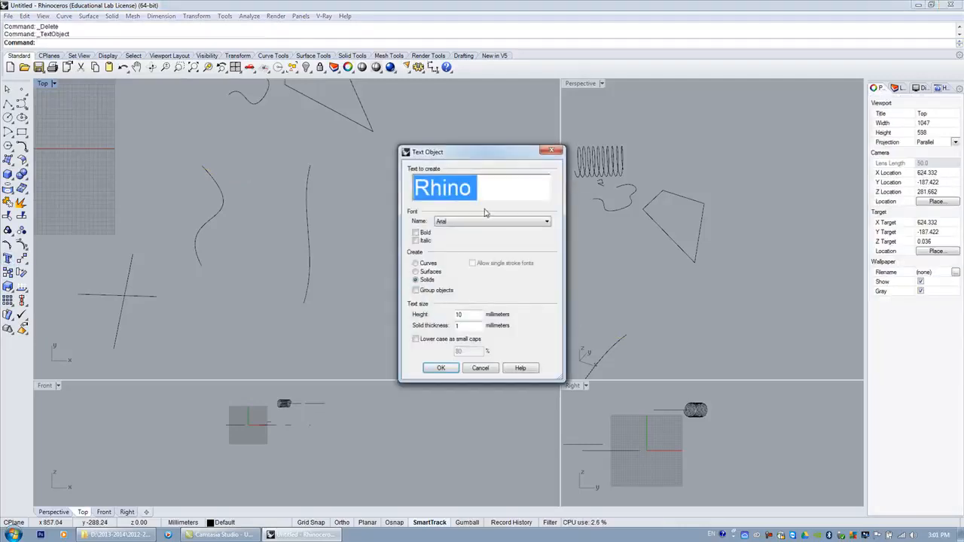
{"action": "type", "text": "Snap"}
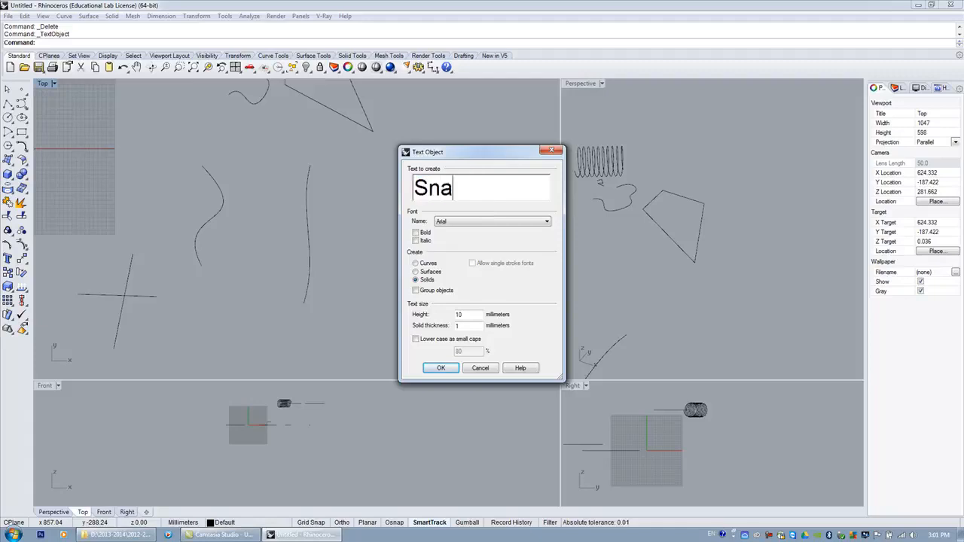
{"action": "key", "text": "Return"}
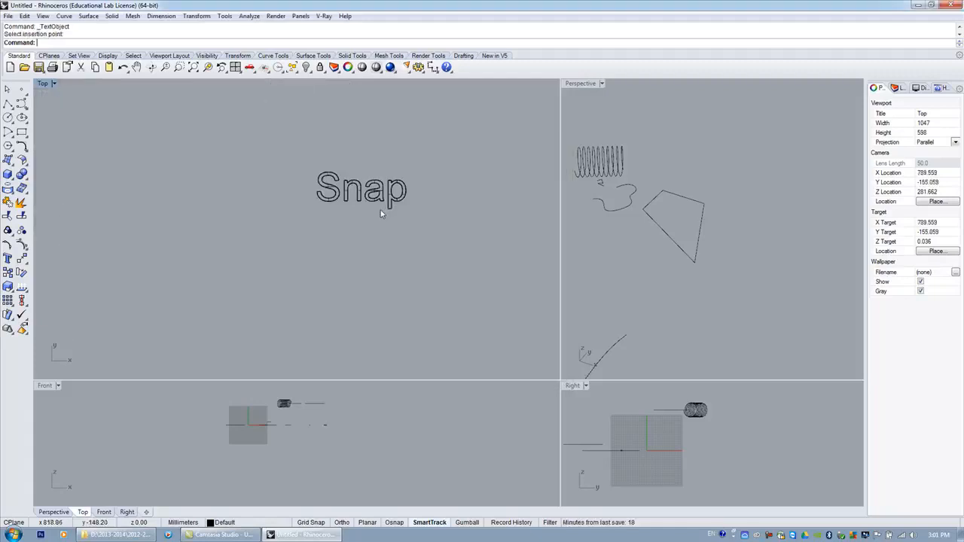
{"action": "scroll", "coordinate": [380, 214], "scroll_direction": "down", "scroll_amount": 3}
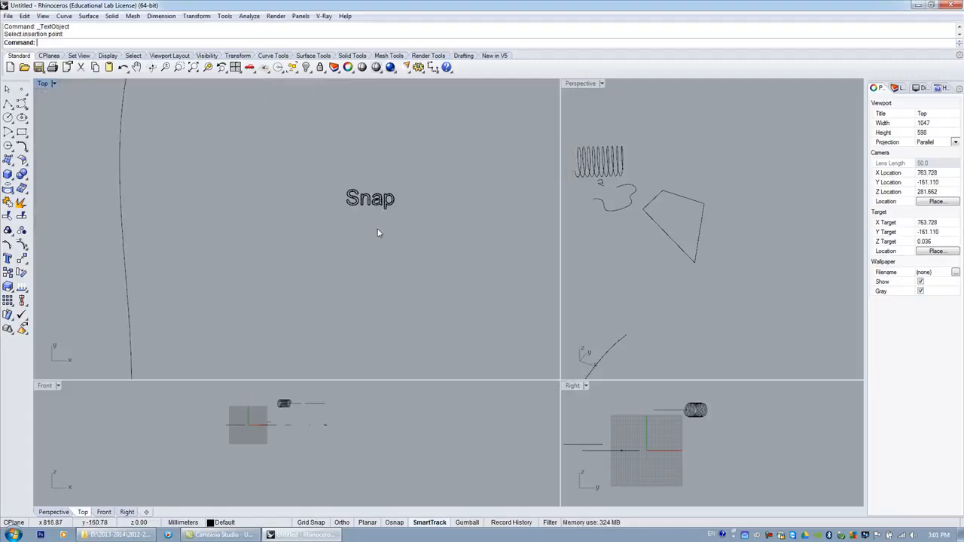
{"action": "scroll", "coordinate": [378, 233], "scroll_direction": "down", "scroll_amount": 3}
{"action": "scroll", "coordinate": [378, 232], "scroll_direction": "down", "scroll_amount": 3}
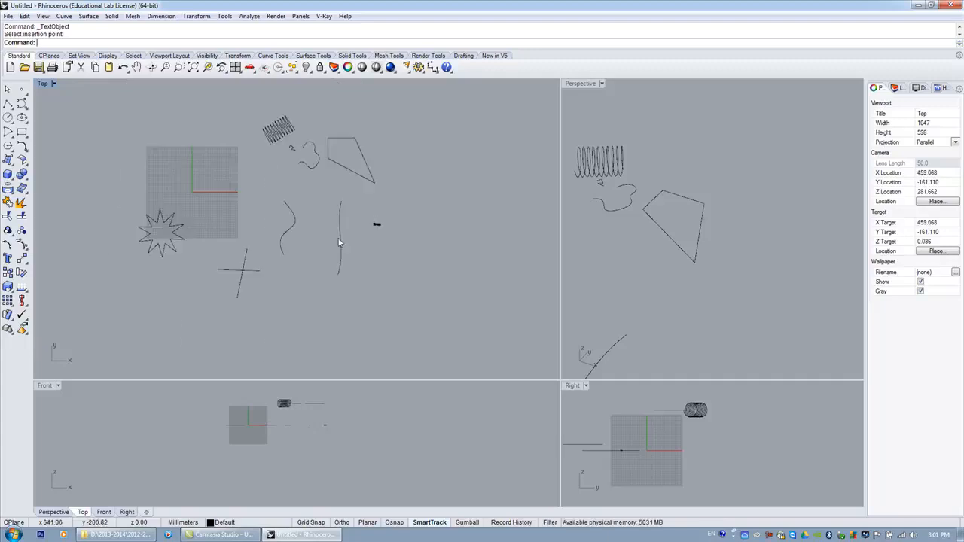
{"action": "scroll", "coordinate": [396, 231], "scroll_direction": "up", "scroll_amount": 2}
{"action": "scroll", "coordinate": [398, 230], "scroll_direction": "up", "scroll_amount": 3}
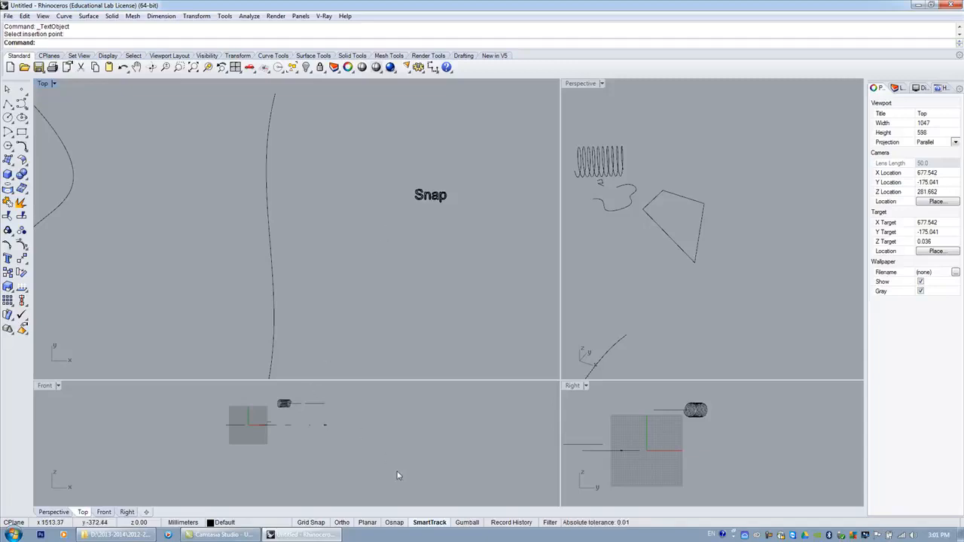
Show the object snap options bar.
{"action": "left_click", "coordinate": [415, 522]}
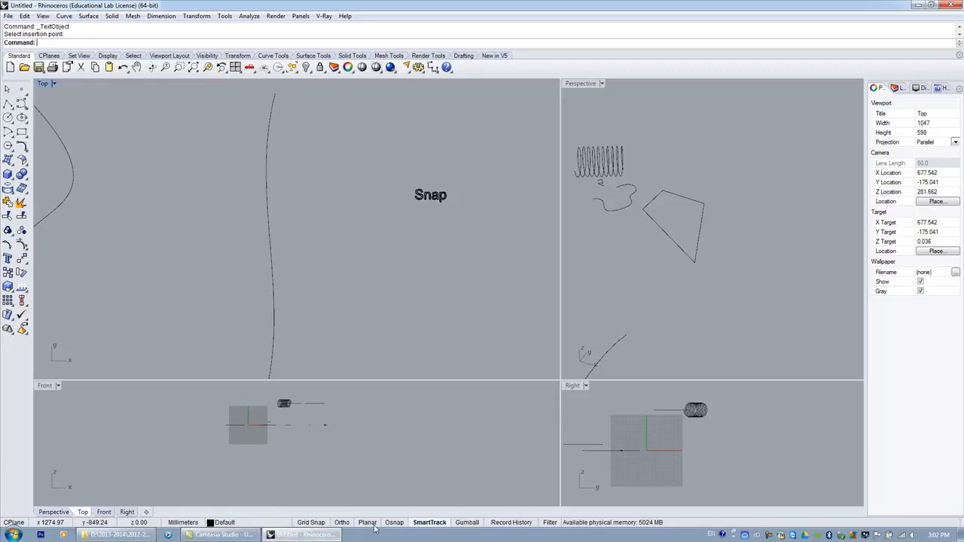
{"action": "left_click", "coordinate": [393, 525]}
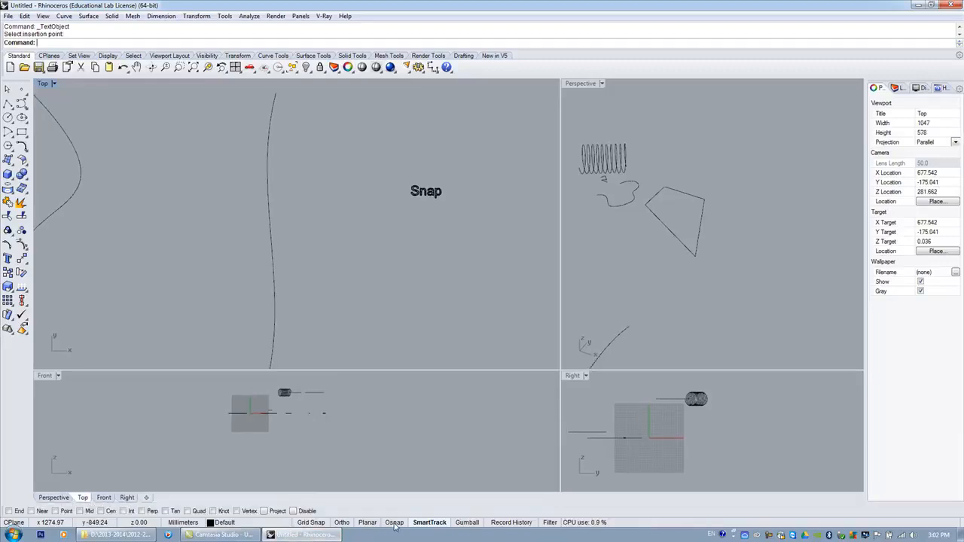
{"action": "left_click", "coordinate": [394, 525]}
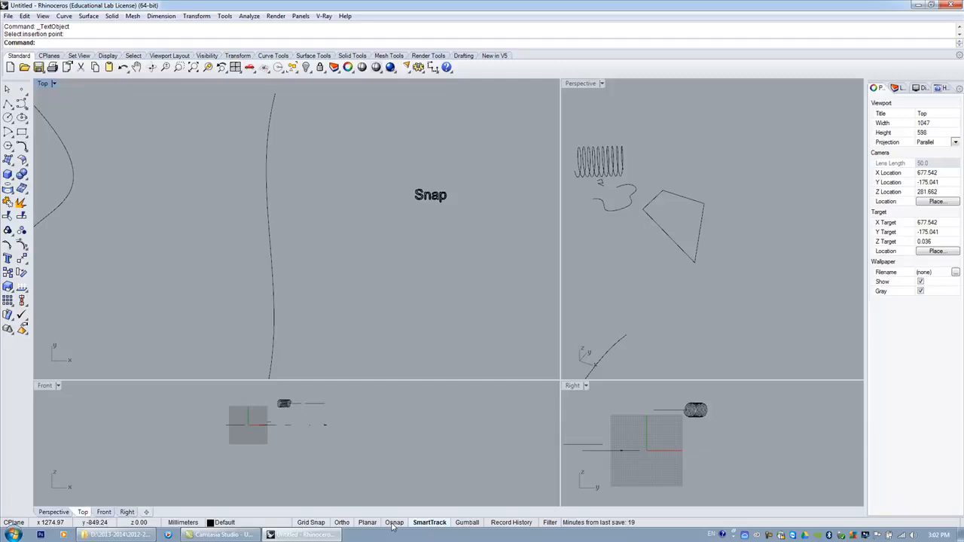
{"action": "left_click", "coordinate": [391, 525]}
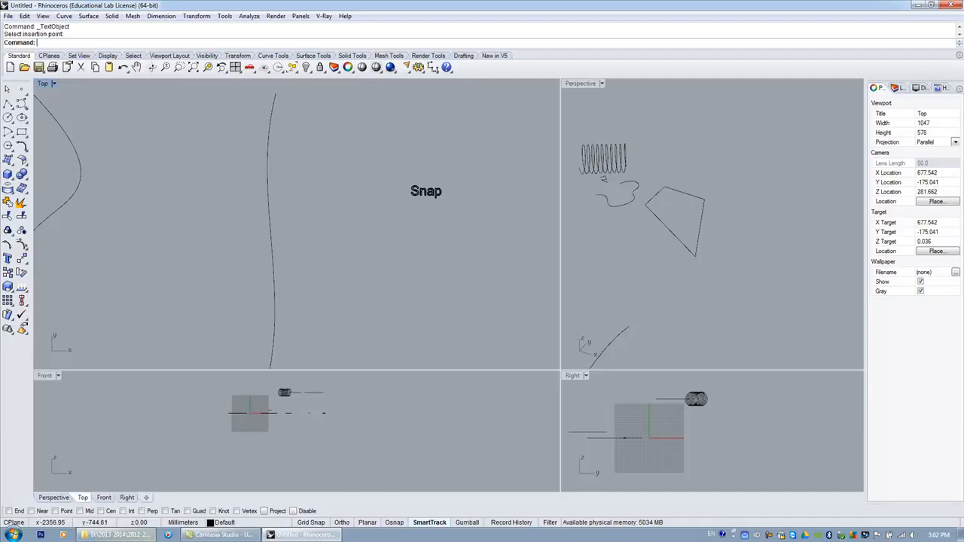
Delete the vertical curve standing beside the Snap text.
{"action": "left_click", "coordinate": [391, 525]}
{"action": "left_click", "coordinate": [391, 525]}
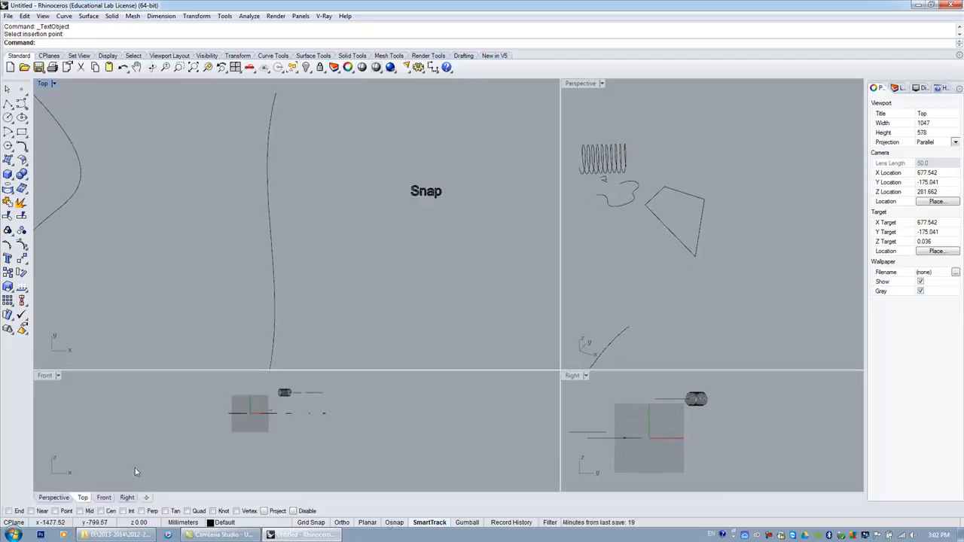
{"action": "scroll", "coordinate": [253, 238], "scroll_direction": "down", "scroll_amount": 3}
{"action": "left_click", "coordinate": [254, 239]}
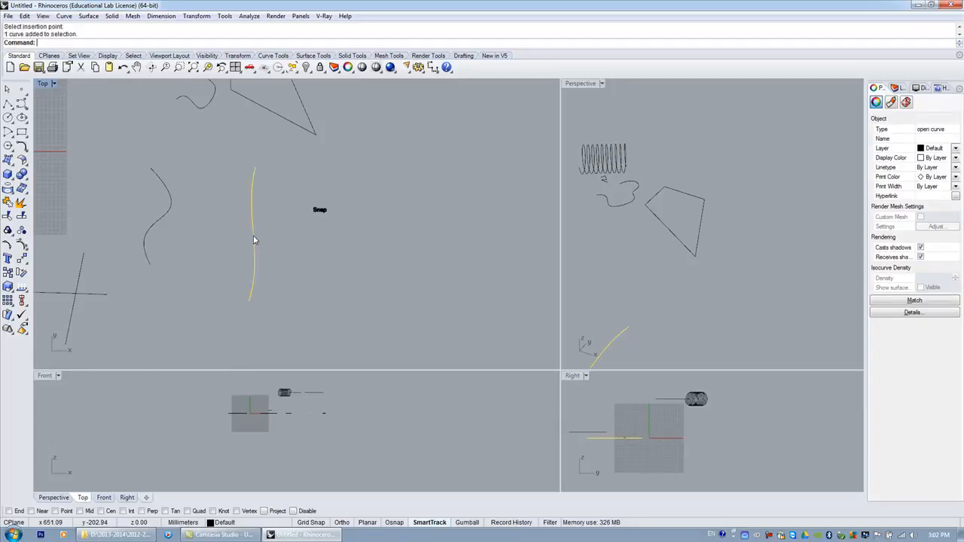
{"action": "key", "text": "Delete"}
{"action": "scroll", "coordinate": [150, 248], "scroll_direction": "up", "scroll_amount": 3}
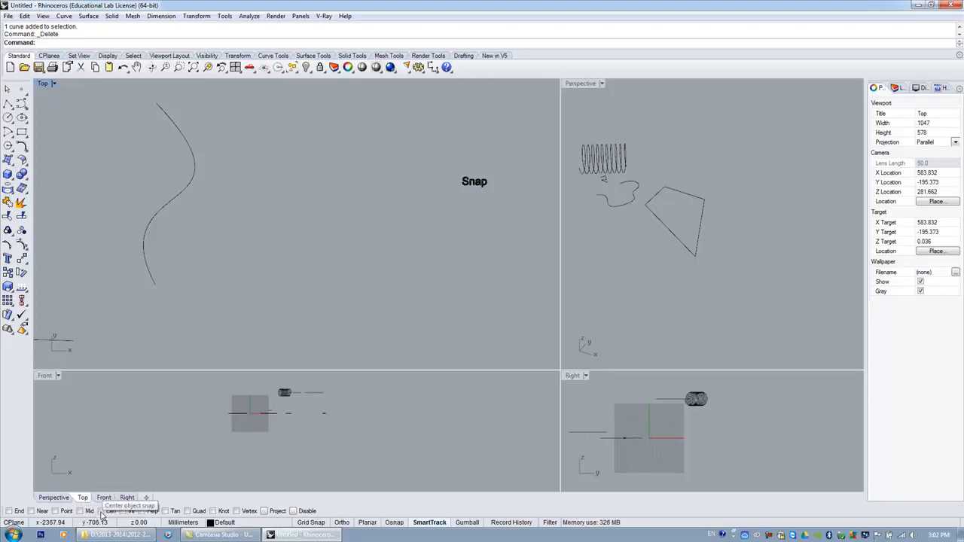
Turn on the End object snap and draw a three-point curve starting from the upper end of the remaining curve.
{"action": "left_click", "coordinate": [8, 511]}
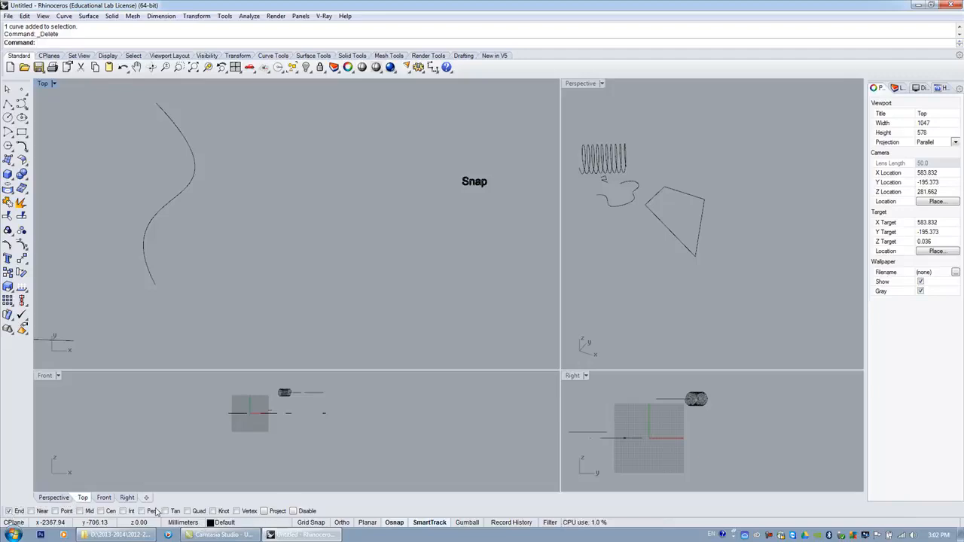
{"action": "scroll", "coordinate": [177, 307], "scroll_direction": "down", "scroll_amount": 3}
{"action": "left_click", "coordinate": [21, 103]}
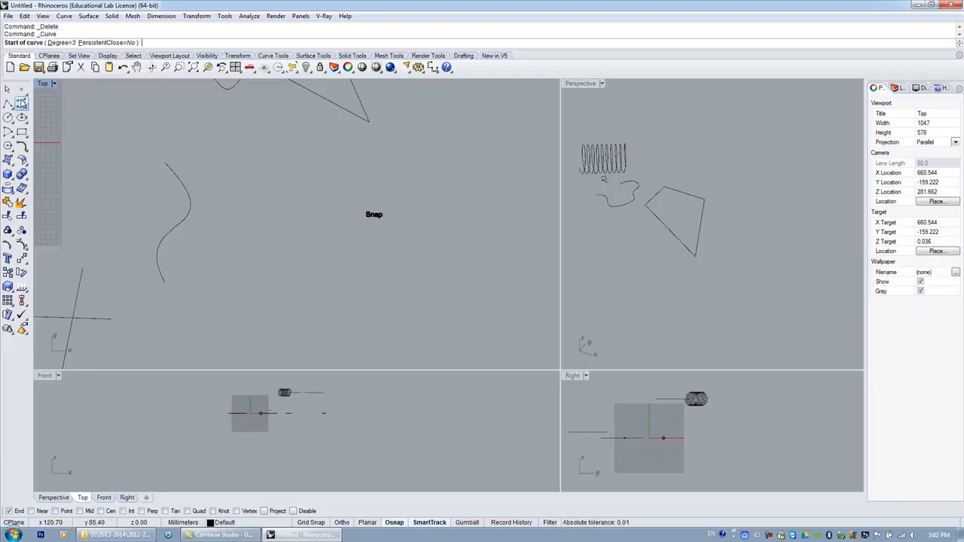
{"action": "left_click", "coordinate": [166, 164]}
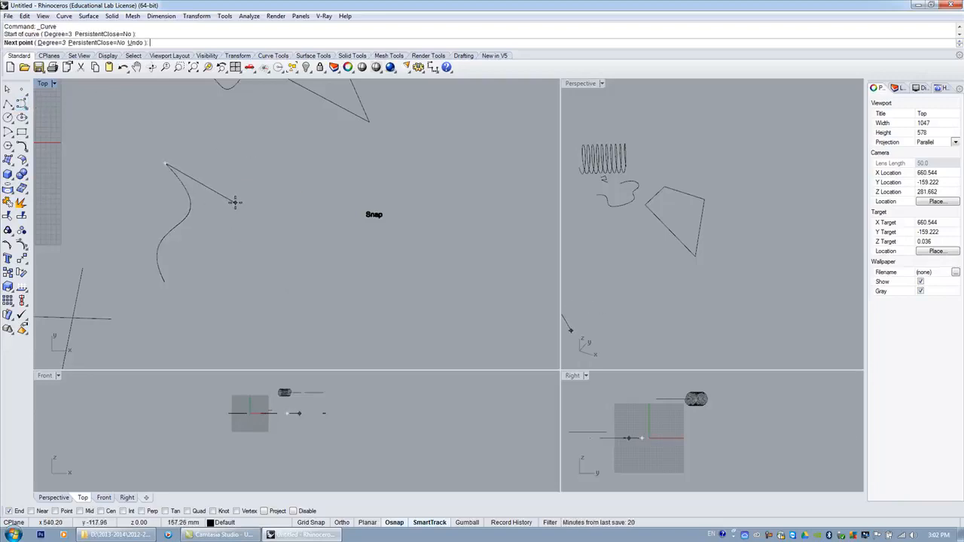
{"action": "left_click", "coordinate": [236, 202]}
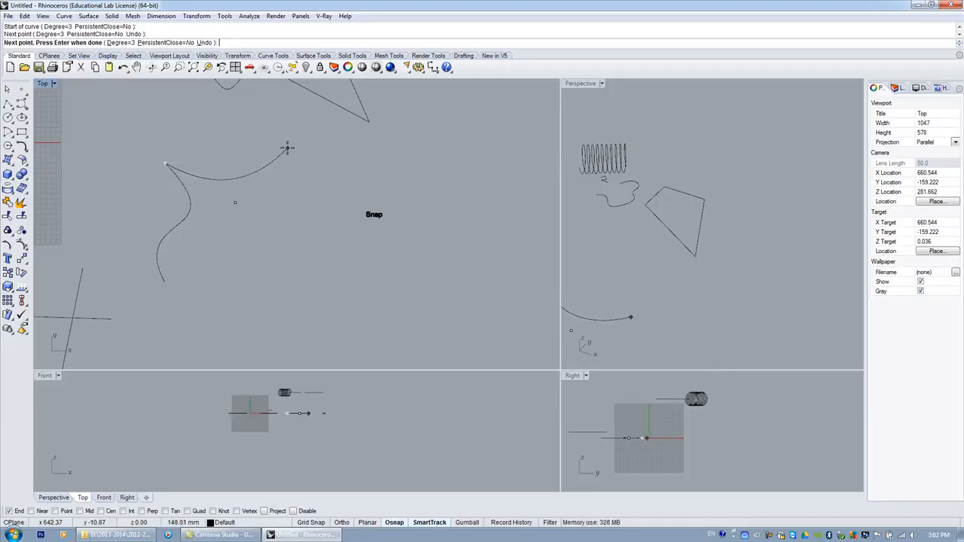
{"action": "left_click", "coordinate": [286, 148]}
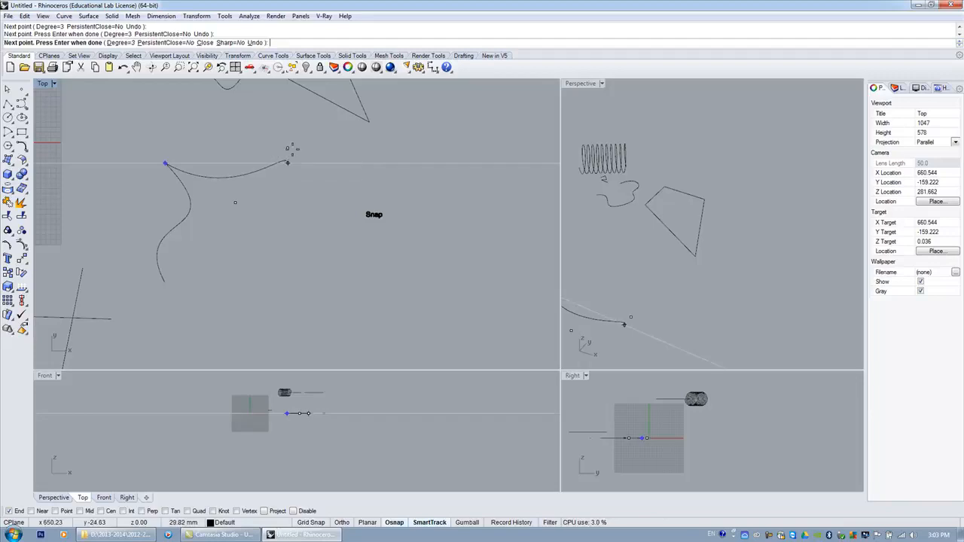
{"action": "key", "text": "Return"}
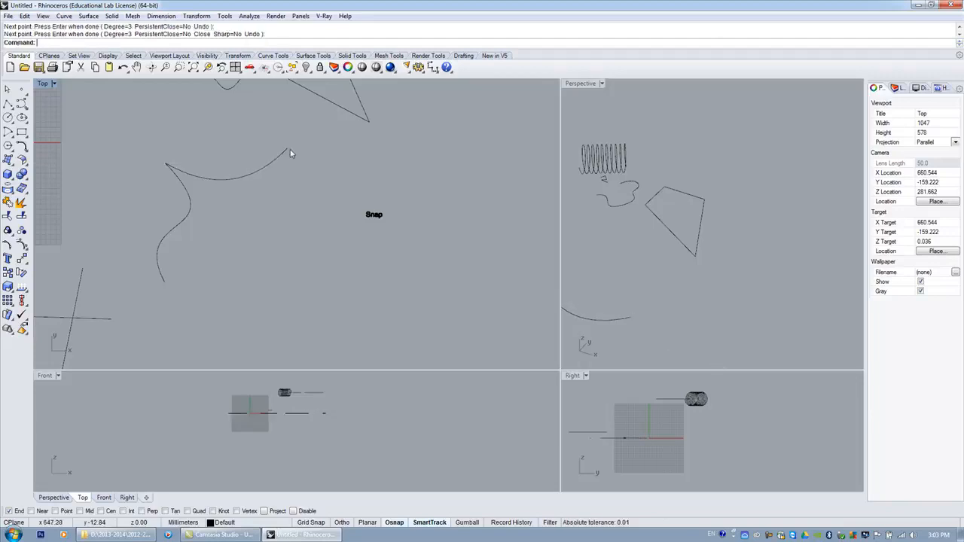
Draw a second curve from the new curve's right end down toward the lower right.
{"action": "key", "text": "Return"}
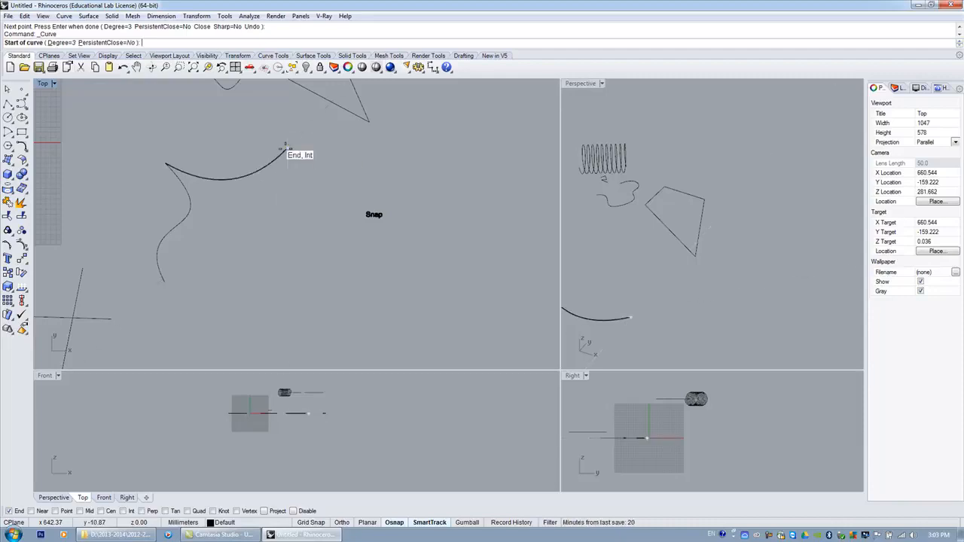
{"action": "left_click", "coordinate": [286, 150]}
{"action": "left_click", "coordinate": [312, 334]}
{"action": "key", "text": "Return"}
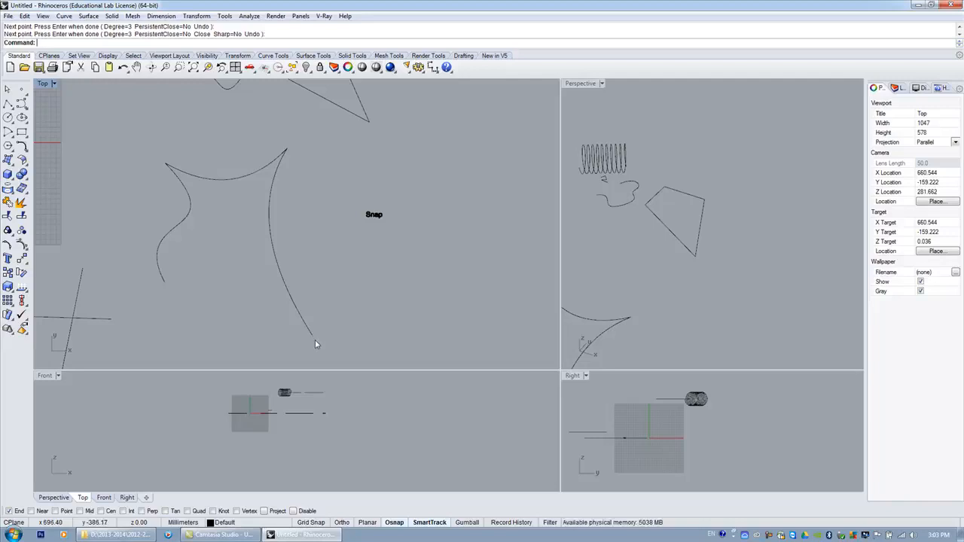
Draw a third curve from that lower end back to the bottom end of the original curve, closing the four-sided shape.
{"action": "key", "text": "Return"}
{"action": "left_click", "coordinate": [310, 337]}
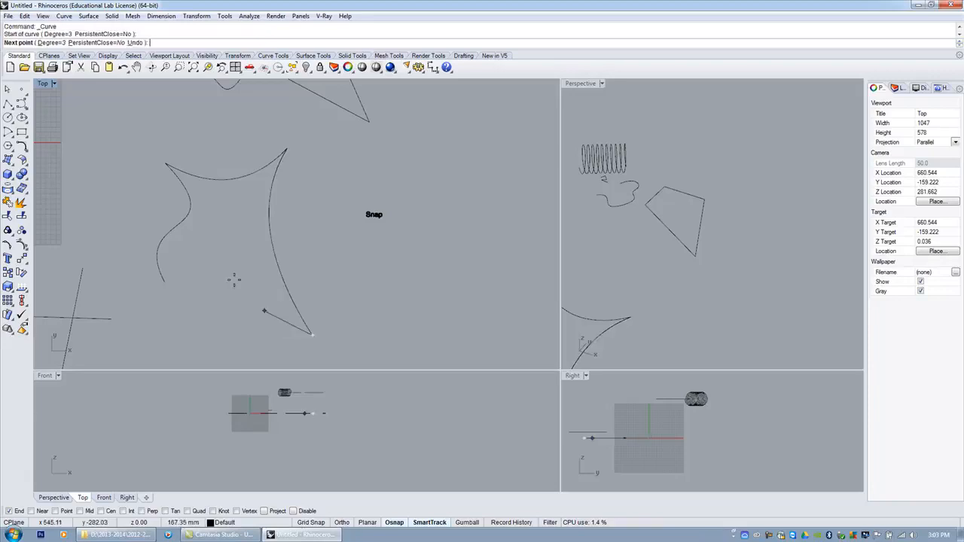
{"action": "left_click", "coordinate": [235, 263]}
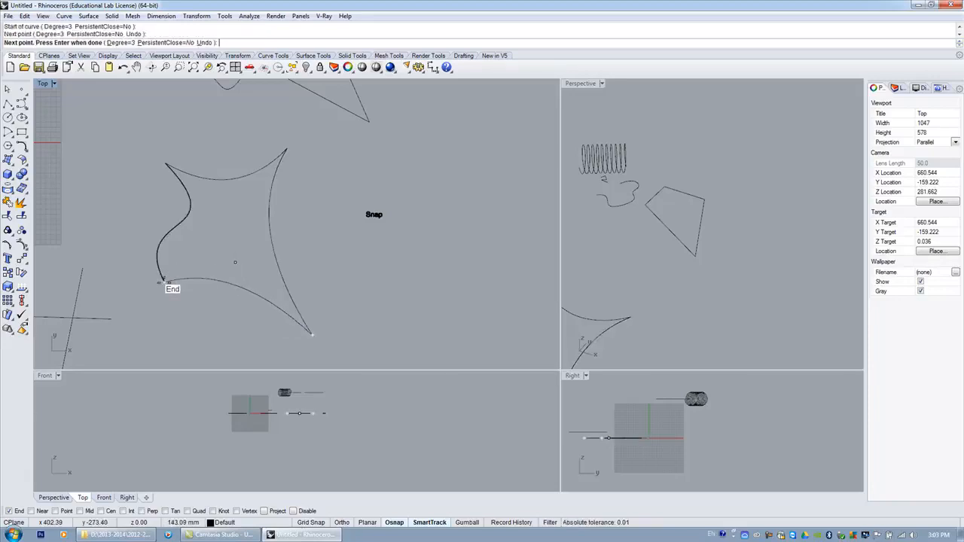
{"action": "left_click", "coordinate": [163, 283]}
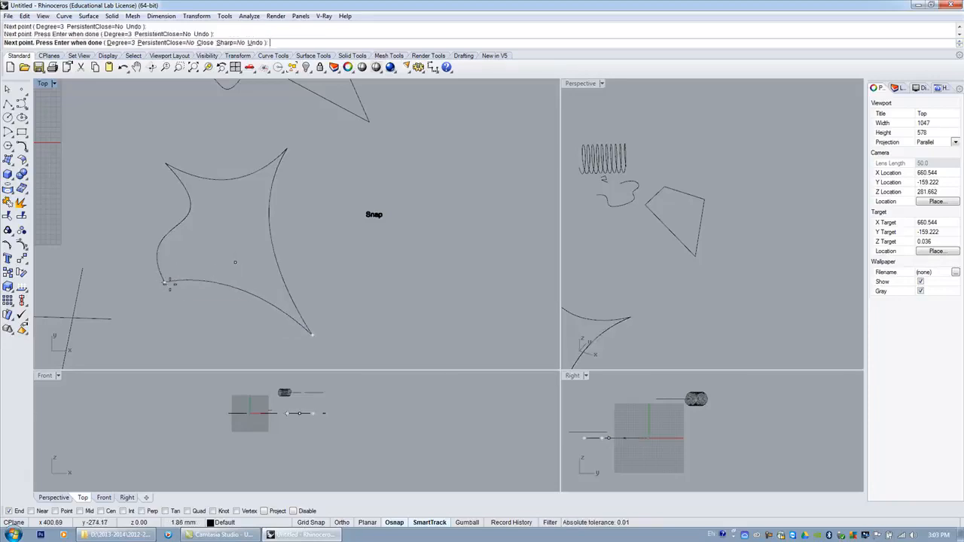
{"action": "key", "text": "Return"}
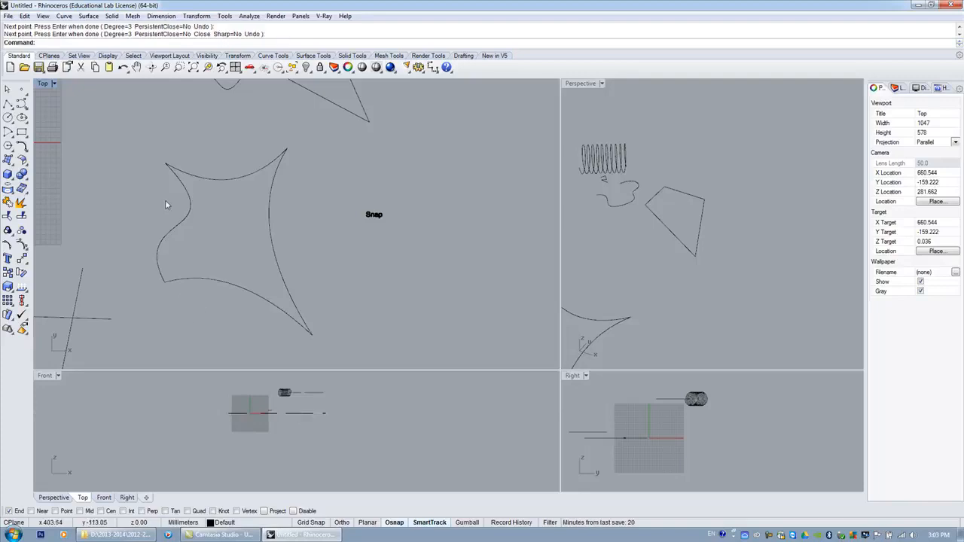
Select the four curves of the closed shape and drag them to the right.
{"action": "scroll", "coordinate": [165, 200], "scroll_direction": "down", "scroll_amount": 6}
{"action": "scroll", "coordinate": [147, 209], "scroll_direction": "up", "scroll_amount": 4}
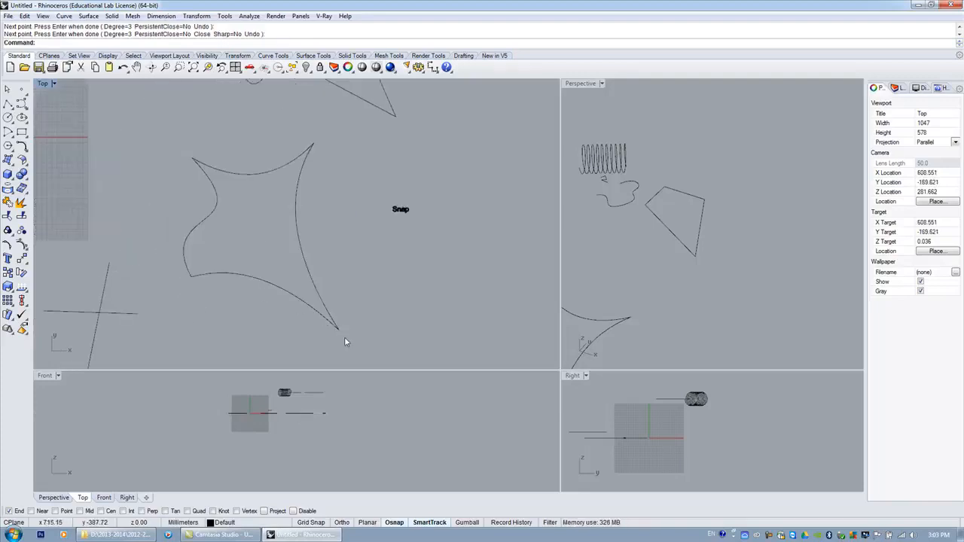
{"action": "left_click_drag", "start_coordinate": [160, 138], "coordinate": [348, 337]}
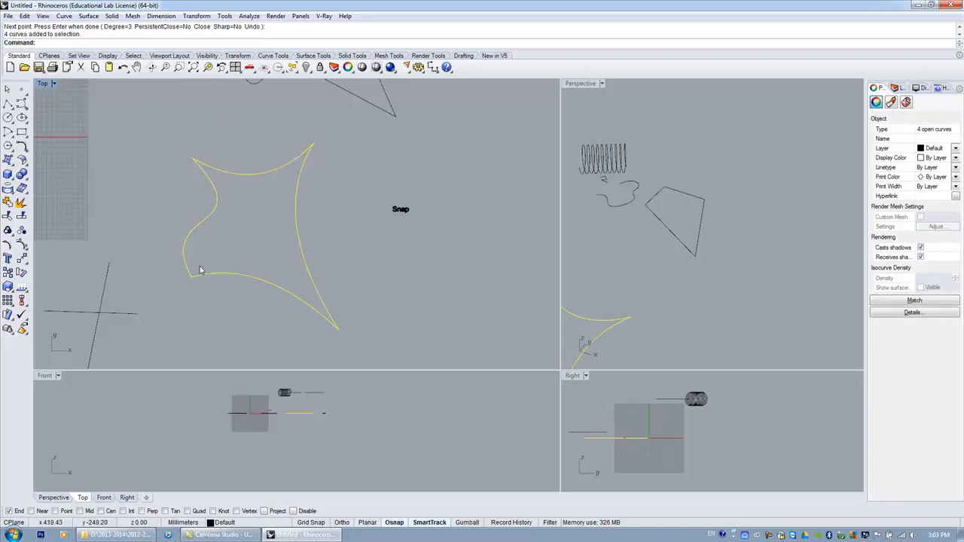
{"action": "scroll", "coordinate": [156, 201], "scroll_direction": "down", "scroll_amount": 3}
{"action": "scroll", "coordinate": [155, 201], "scroll_direction": "down", "scroll_amount": 4}
{"action": "left_click_drag", "start_coordinate": [171, 207], "coordinate": [314, 198]}
{"action": "scroll", "coordinate": [280, 237], "scroll_direction": "up", "scroll_amount": 4}
{"action": "scroll", "coordinate": [281, 236], "scroll_direction": "down", "scroll_amount": 7}
{"action": "scroll", "coordinate": [373, 205], "scroll_direction": "up", "scroll_amount": 4}
{"action": "scroll", "coordinate": [270, 240], "scroll_direction": "up", "scroll_amount": 3}
{"action": "left_click", "coordinate": [267, 268]}
{"action": "scroll", "coordinate": [321, 260], "scroll_direction": "up", "scroll_amount": 3}
{"action": "scroll", "coordinate": [322, 260], "scroll_direction": "down", "scroll_amount": 2}
{"action": "scroll", "coordinate": [322, 260], "scroll_direction": "down", "scroll_amount": 2}
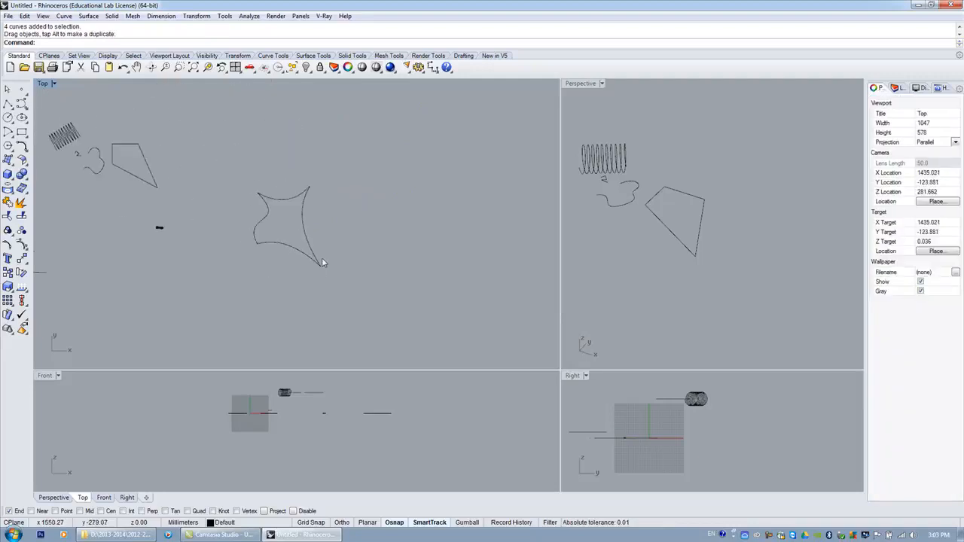
Turn on the control points of the four curves and select the interior points near the shape's center.
{"action": "scroll", "coordinate": [321, 260], "scroll_direction": "up", "scroll_amount": 4}
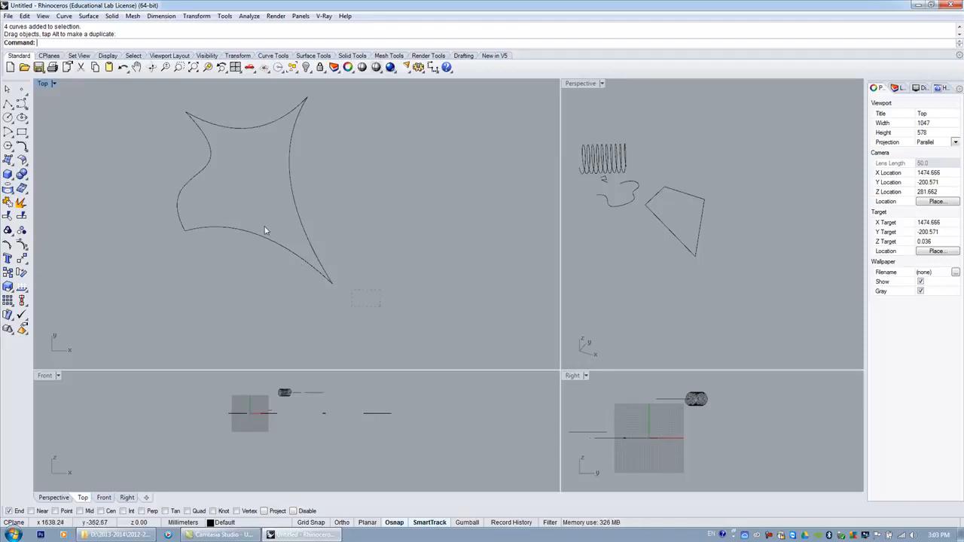
{"action": "left_click_drag", "start_coordinate": [134, 91], "coordinate": [133, 91]}
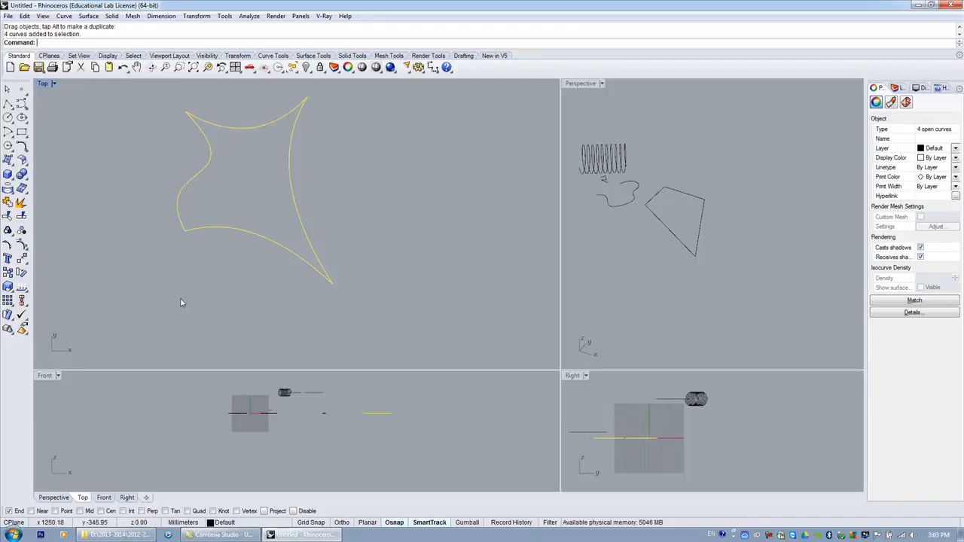
{"action": "left_click", "coordinate": [22, 246]}
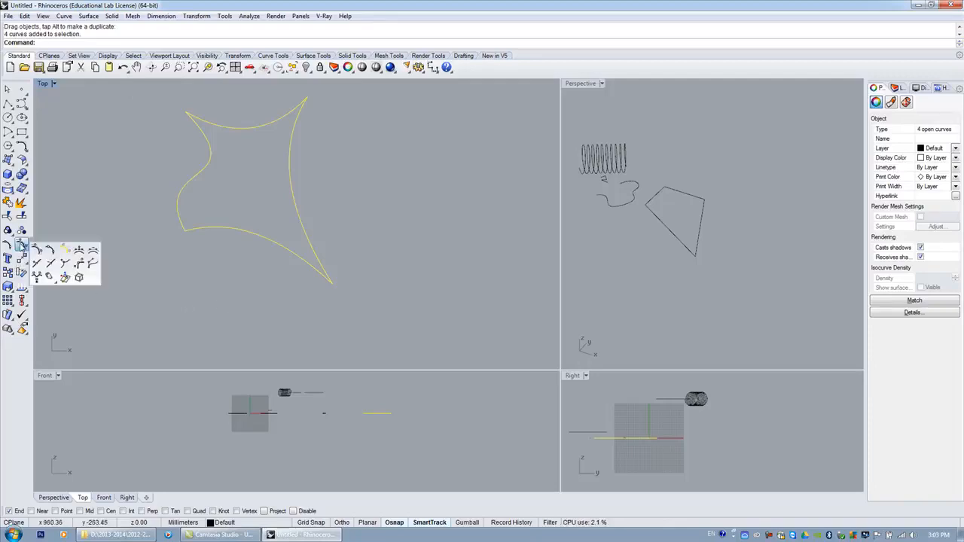
{"action": "left_click", "coordinate": [22, 246]}
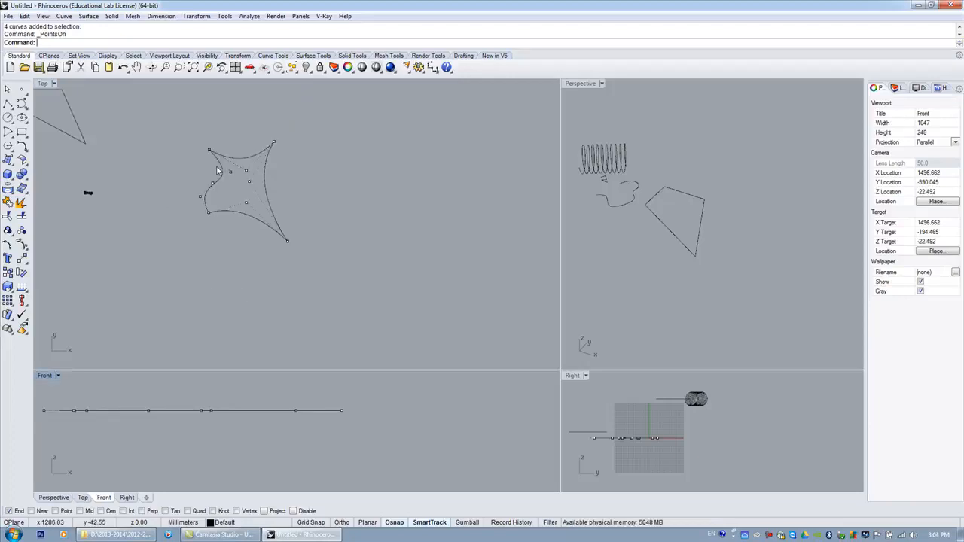
{"action": "left_click_drag", "start_coordinate": [217, 171], "coordinate": [255, 215]}
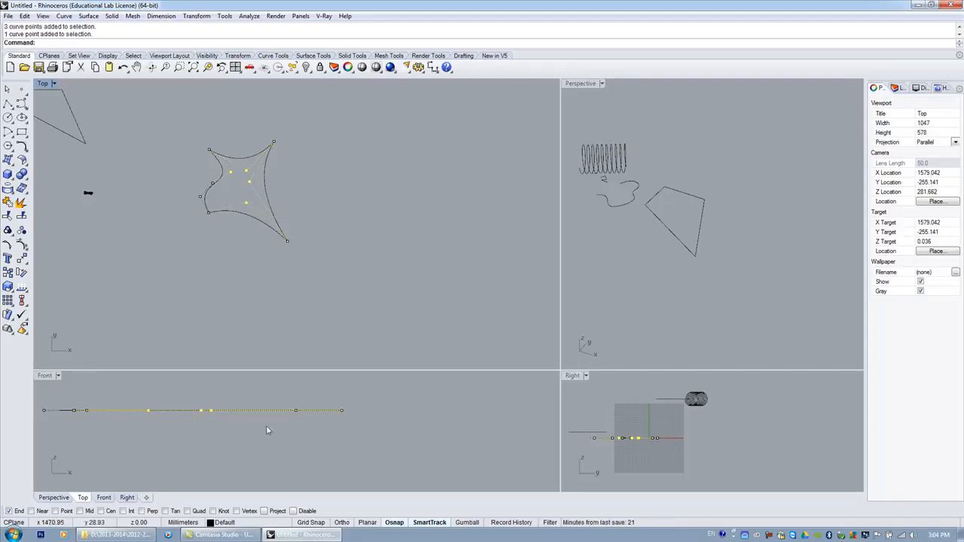
Move the selected control points straight upward in the Front view.
{"action": "scroll", "coordinate": [263, 441], "scroll_direction": "down", "scroll_amount": 4}
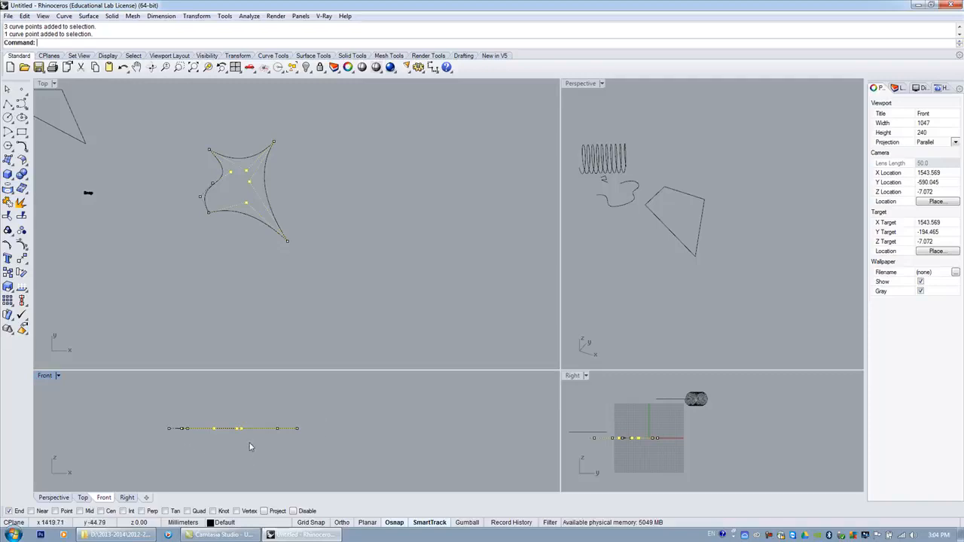
{"action": "scroll", "coordinate": [593, 422], "scroll_direction": "down", "scroll_amount": 3}
{"action": "scroll", "coordinate": [593, 416], "scroll_direction": "up", "scroll_amount": 4}
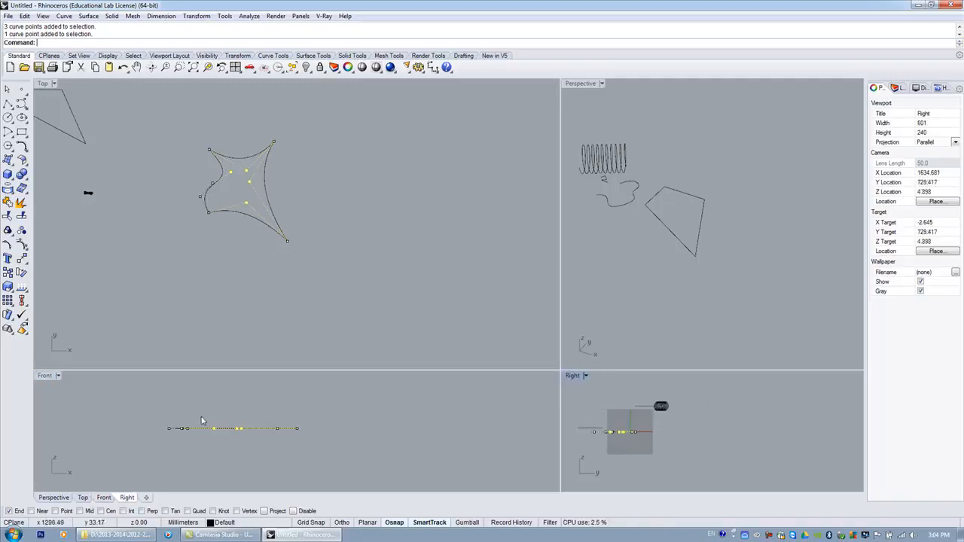
{"action": "scroll", "coordinate": [251, 451], "scroll_direction": "up", "scroll_amount": 6}
{"action": "scroll", "coordinate": [227, 436], "scroll_direction": "down", "scroll_amount": 6}
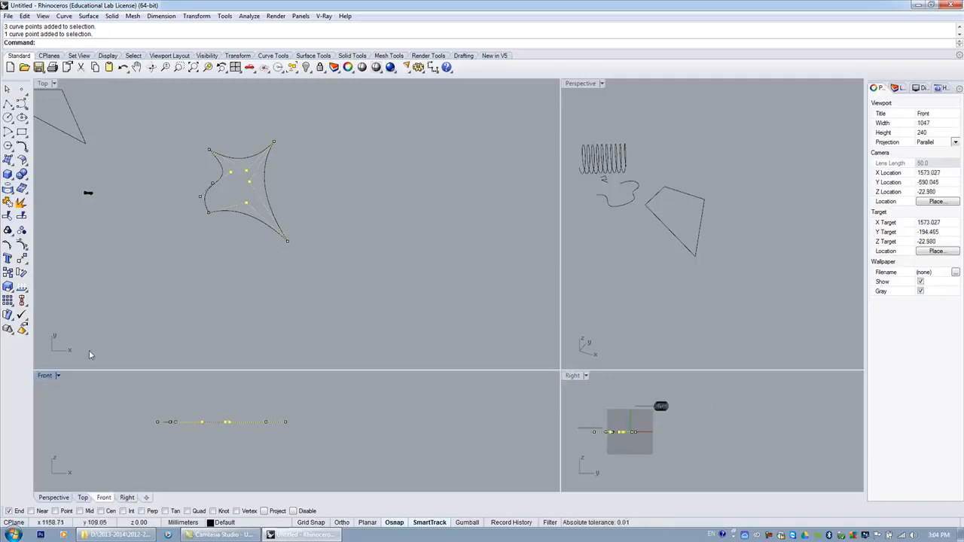
{"action": "left_click", "coordinate": [21, 258]}
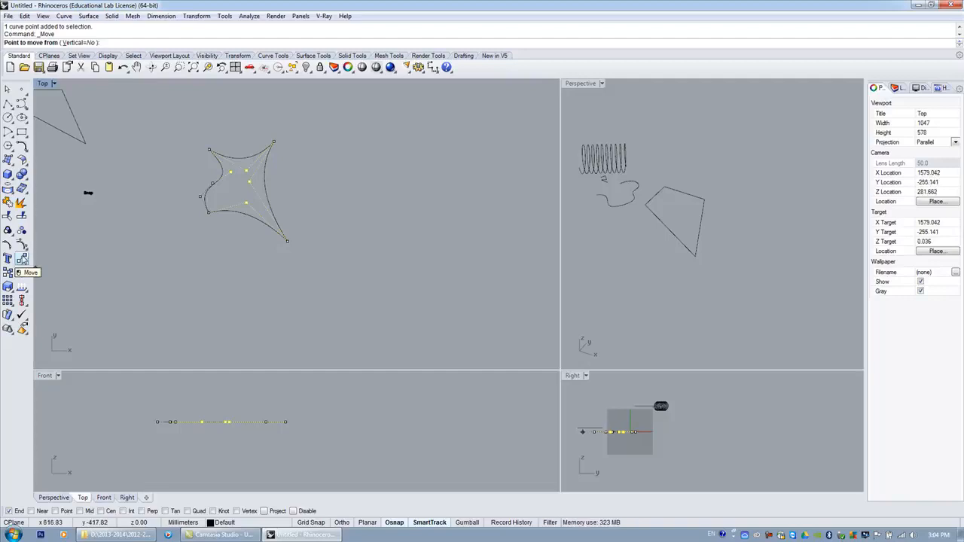
{"action": "left_click", "coordinate": [22, 259]}
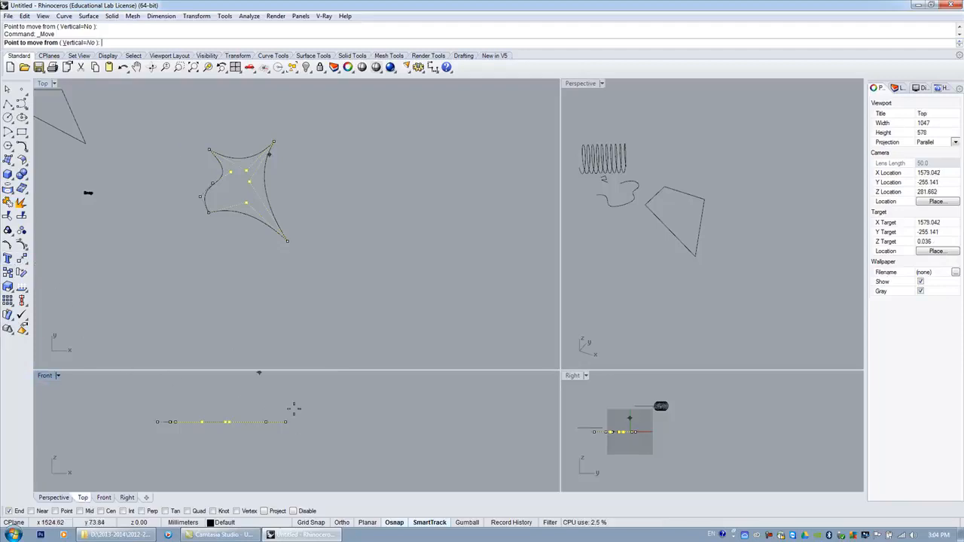
{"action": "left_click", "coordinate": [322, 448]}
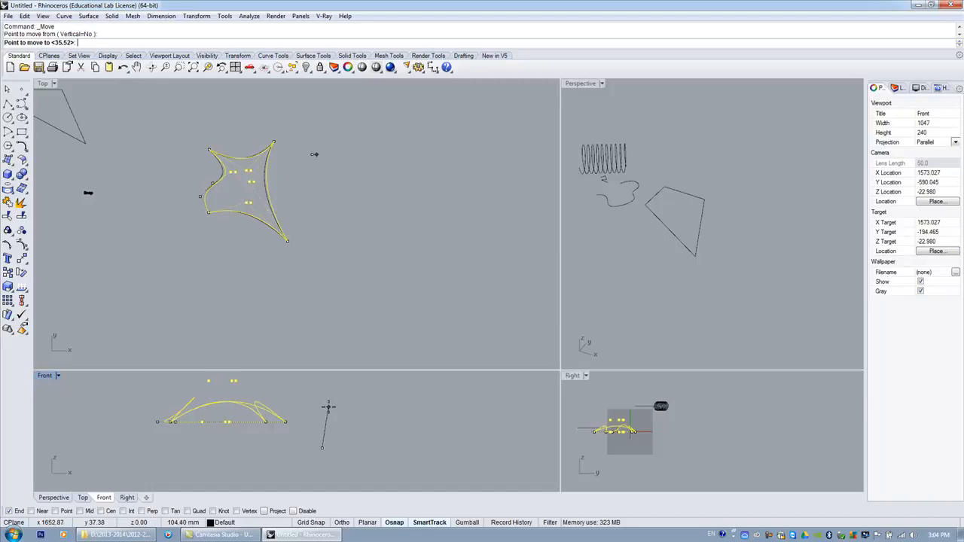
{"action": "key", "text": "shift"}
{"action": "left_click", "coordinate": [321, 405], "text": "shift"}
{"action": "left_click", "coordinate": [357, 435]}
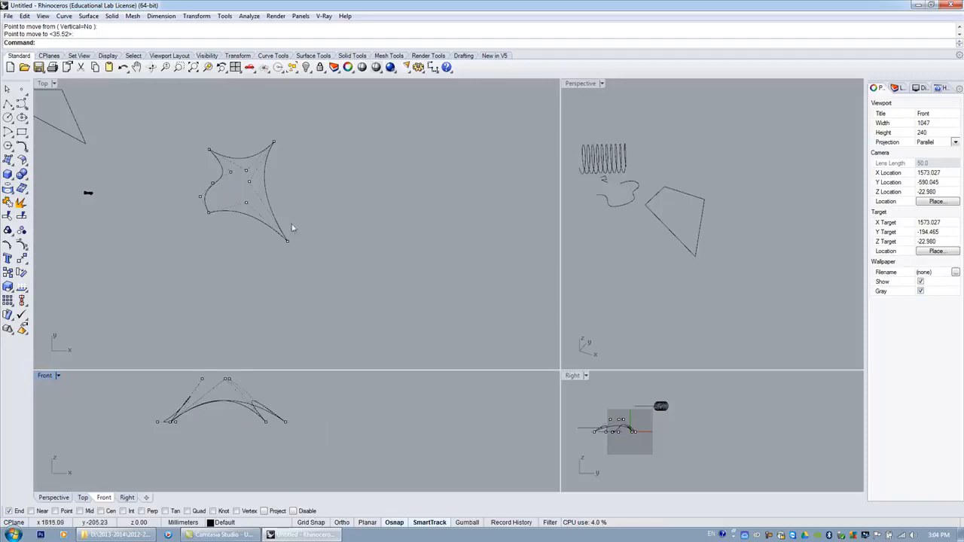
Orbit the Perspective view to examine the raised curve shape.
{"action": "right_click_drag", "start_coordinate": [641, 244], "coordinate": [682, 184]}
{"action": "scroll", "coordinate": [730, 249], "scroll_direction": "up", "scroll_amount": 6}
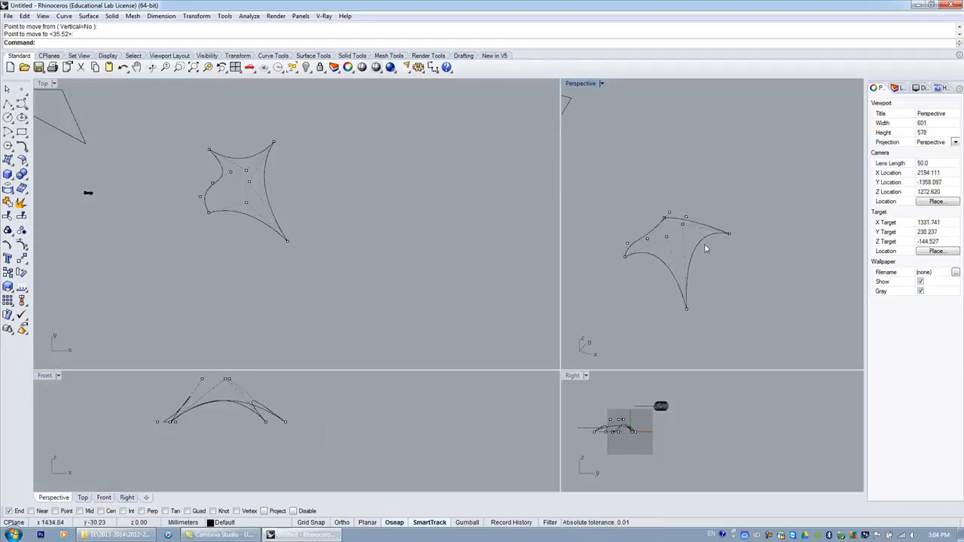
{"action": "left_click", "coordinate": [152, 67]}
{"action": "left_click_drag", "start_coordinate": [668, 237], "coordinate": [853, 217]}
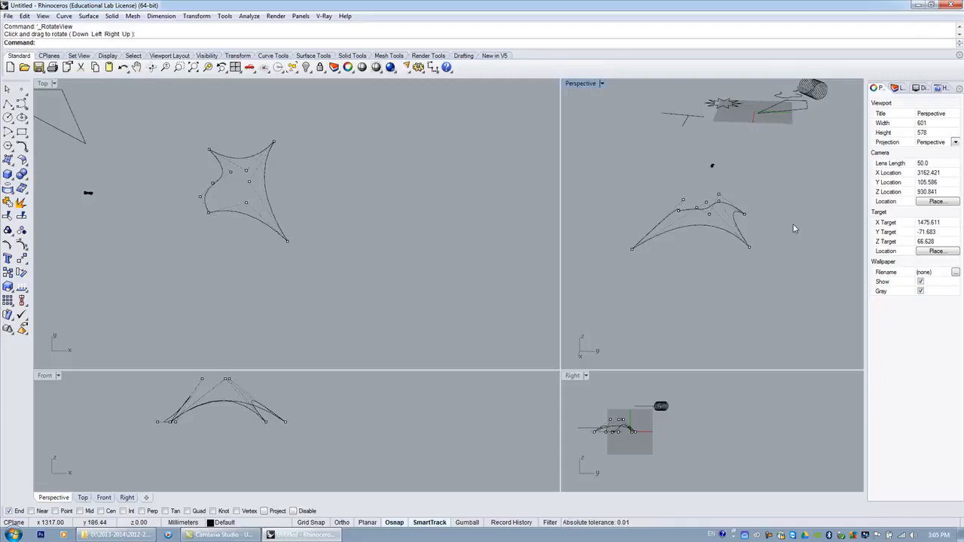
{"action": "key", "text": "Escape"}
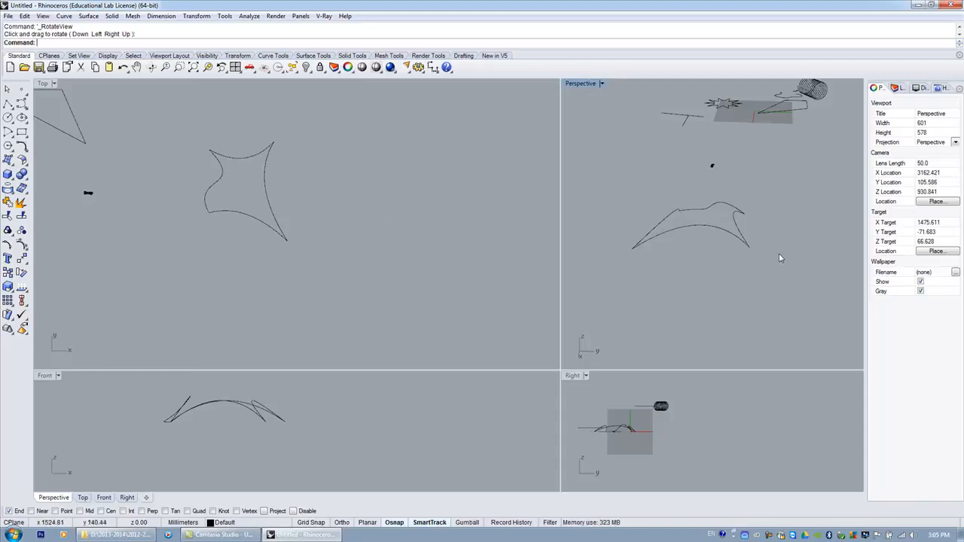
{"action": "left_click", "coordinate": [153, 68]}
{"action": "mouse_move", "coordinate": [704, 251]}
{"action": "left_mouse_down"}
{"action": "mouse_move", "coordinate": [690, 273]}
{"action": "mouse_move", "coordinate": [600, 265]}
{"action": "mouse_move", "coordinate": [598, 247]}
{"action": "mouse_move", "coordinate": [753, 178]}
{"action": "mouse_move", "coordinate": [867, 226]}
{"action": "mouse_move", "coordinate": [811, 223]}
{"action": "mouse_move", "coordinate": [691, 187]}
{"action": "mouse_move", "coordinate": [844, 160]}
{"action": "mouse_move", "coordinate": [620, 251]}
{"action": "mouse_move", "coordinate": [629, 308]}
{"action": "mouse_move", "coordinate": [794, 254]}
{"action": "mouse_move", "coordinate": [788, 199]}
{"action": "mouse_move", "coordinate": [706, 256]}
{"action": "left_mouse_up"}
{"action": "key", "text": "Return"}
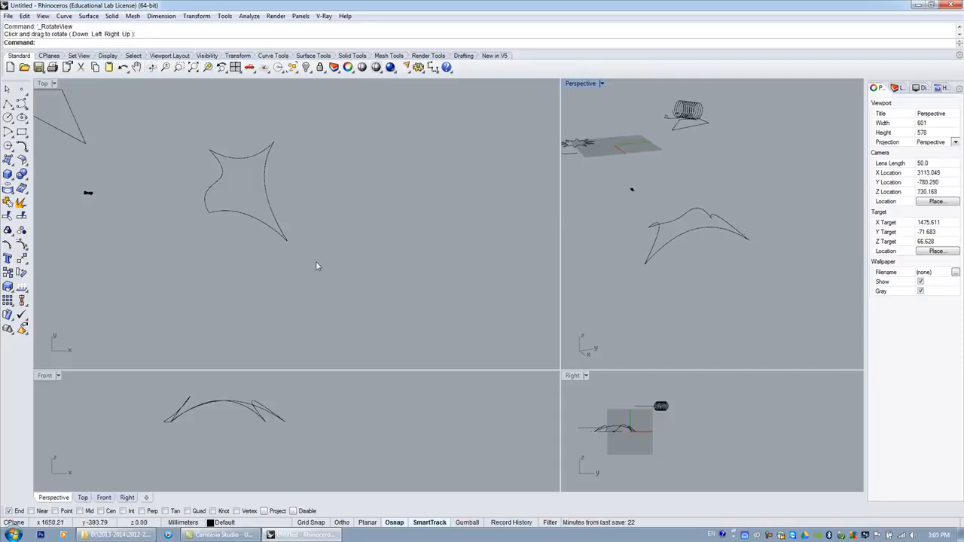
Create a surface from the four edge curves of the raised shape using the edge-curves surface tool.
{"action": "left_click", "coordinate": [8, 160]}
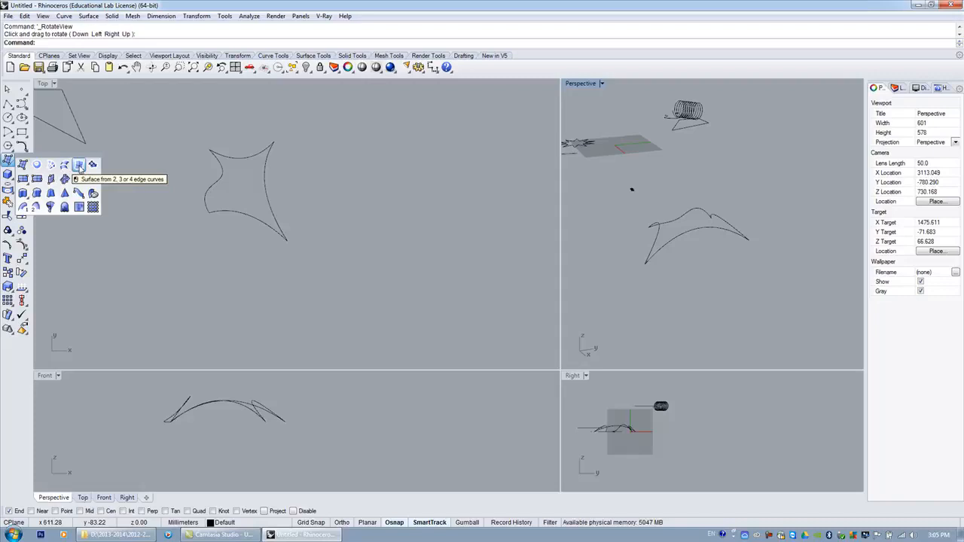
{"action": "left_click", "coordinate": [125, 141]}
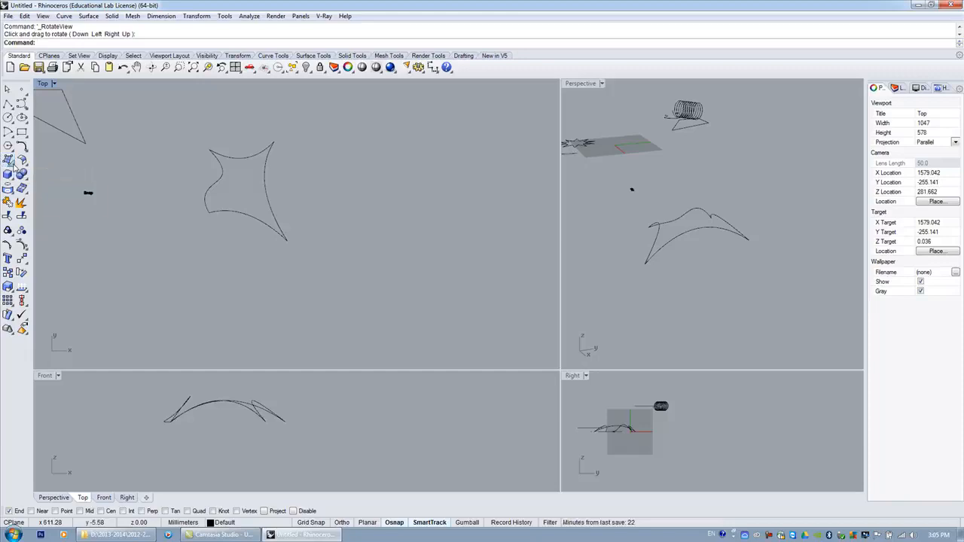
{"action": "left_click", "coordinate": [7, 163]}
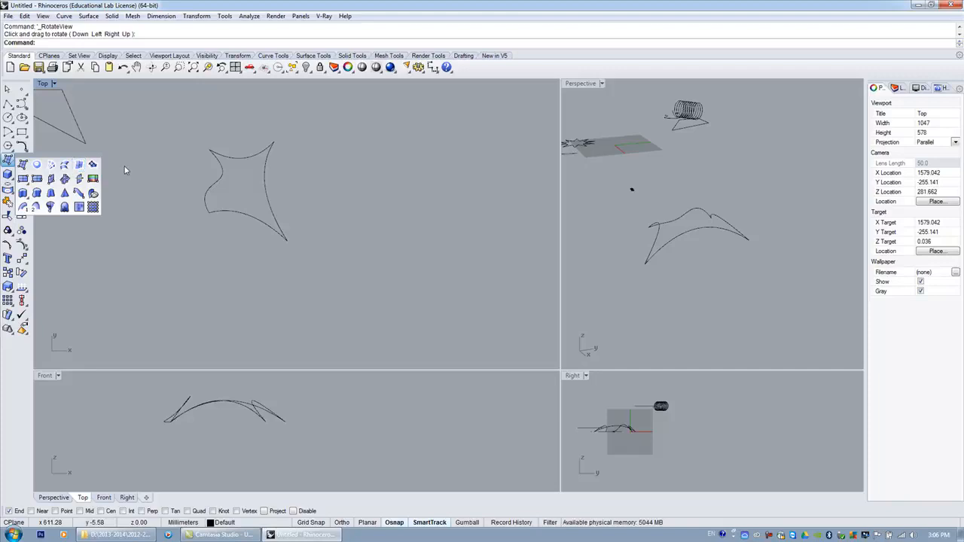
{"action": "left_click", "coordinate": [11, 159]}
{"action": "left_click", "coordinate": [79, 167]}
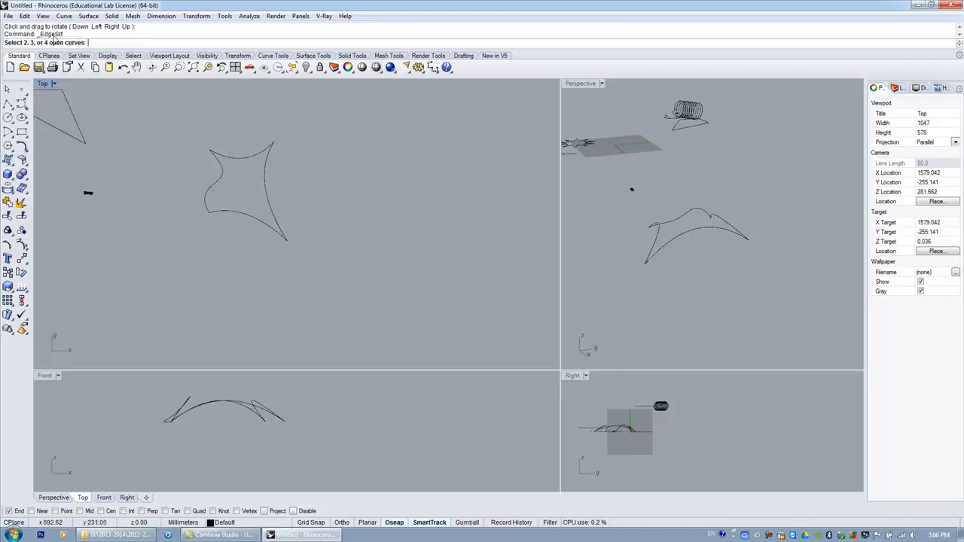
{"action": "left_click_drag", "start_coordinate": [179, 137], "coordinate": [167, 122]}
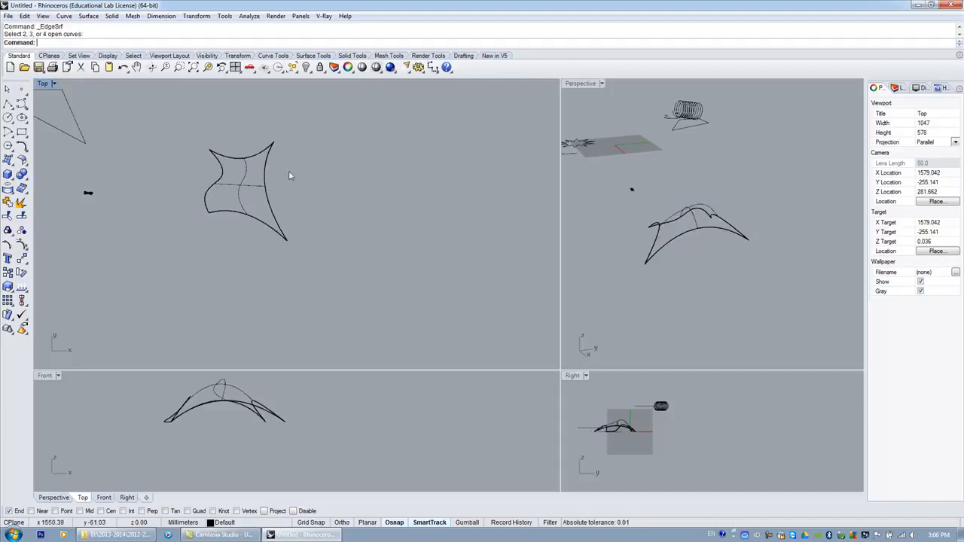
Enlarge the Perspective viewport and orbit it to examine the new surface.
{"action": "left_click", "coordinate": [560, 371]}
{"action": "left_click_drag", "start_coordinate": [559, 371], "coordinate": [426, 325]}
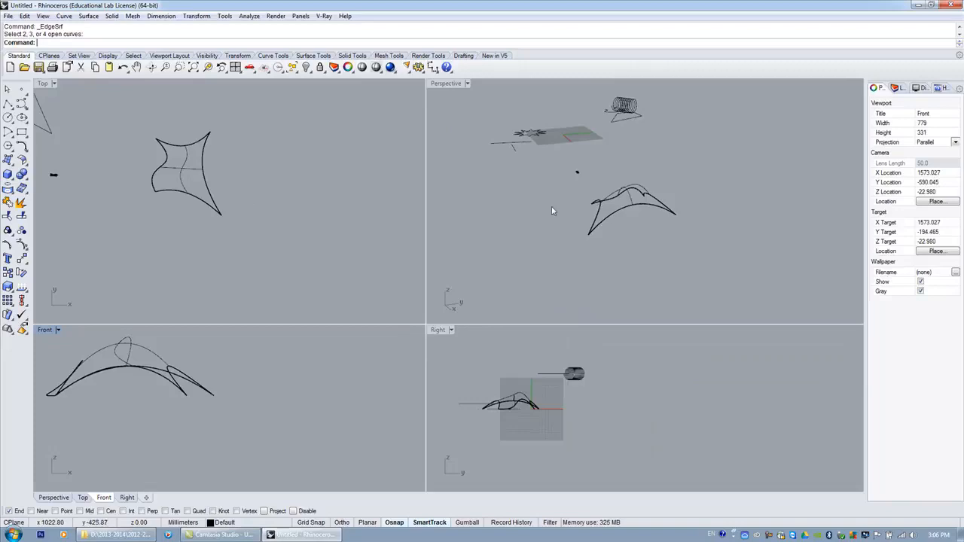
{"action": "left_click", "coordinate": [152, 67]}
{"action": "left_click_drag", "start_coordinate": [586, 214], "coordinate": [535, 211]}
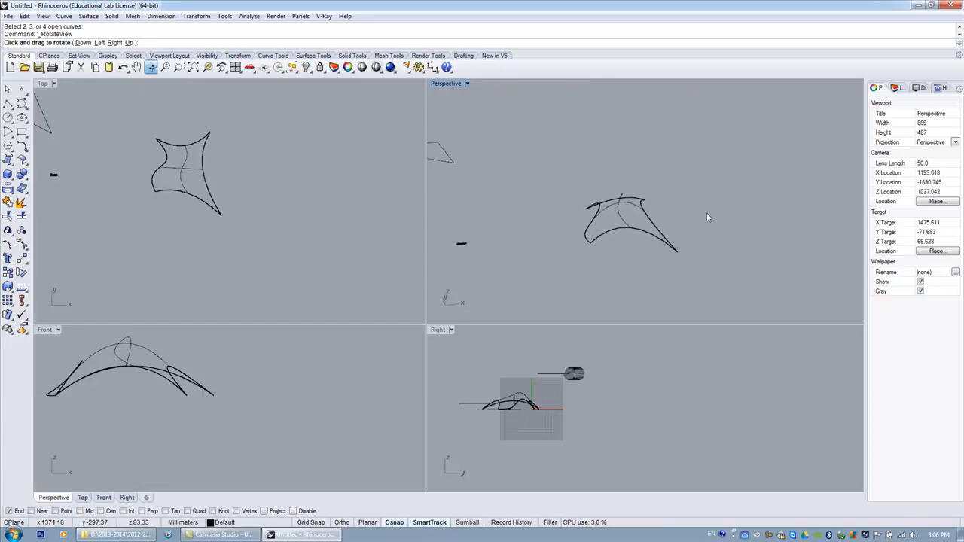
{"action": "key", "text": "Escape"}
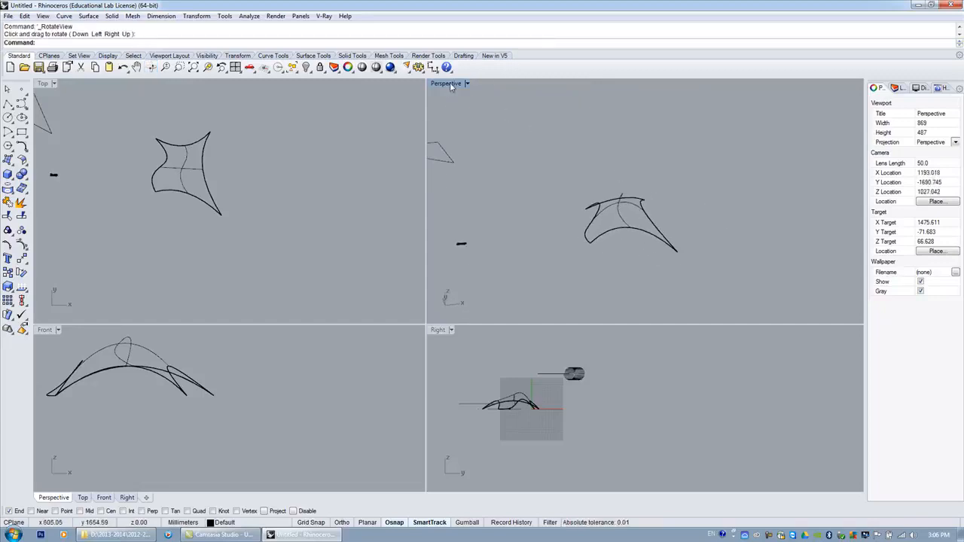
Switch the Perspective view to Rendered display mode and orbit around the surface.
{"action": "left_click", "coordinate": [450, 85]}
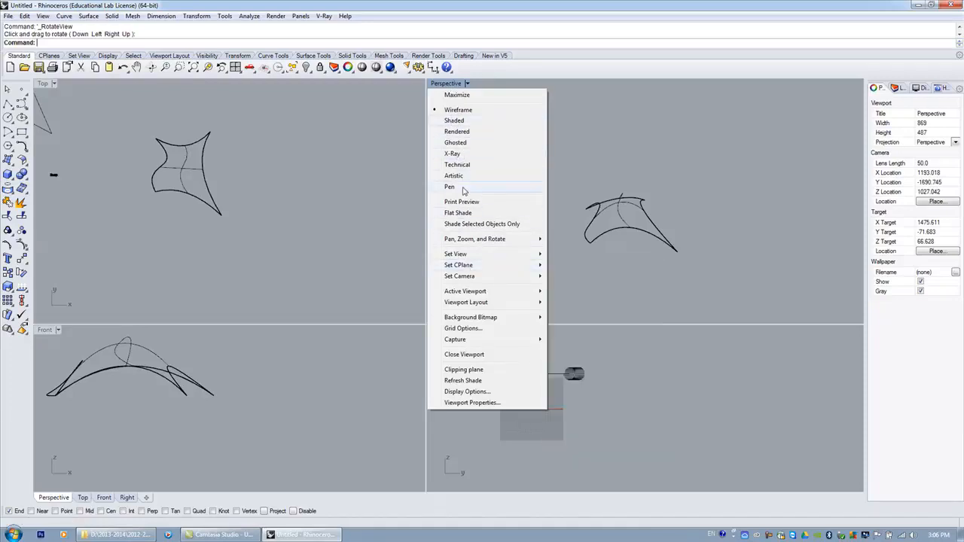
{"action": "left_click", "coordinate": [458, 133]}
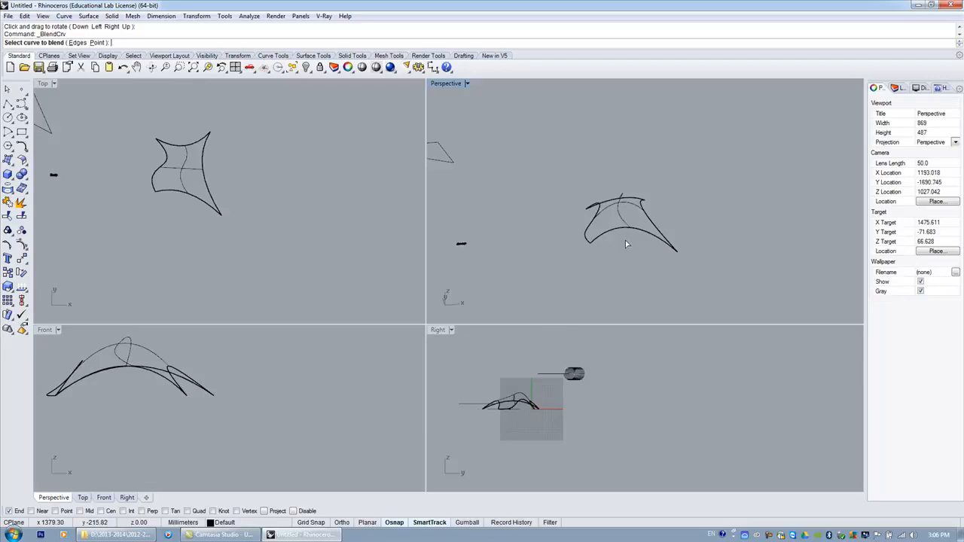
{"action": "left_click", "coordinate": [151, 67]}
{"action": "left_click_drag", "start_coordinate": [533, 214], "coordinate": [593, 201]}
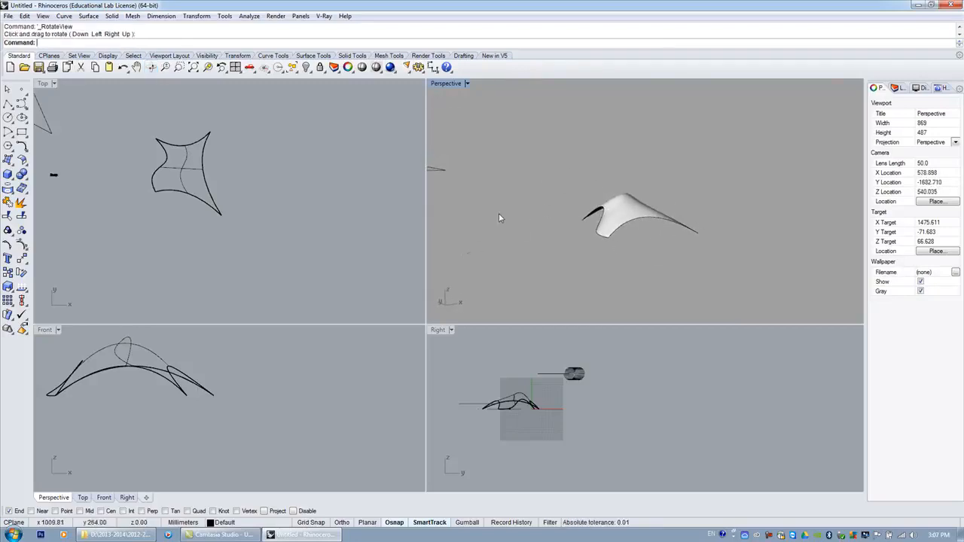